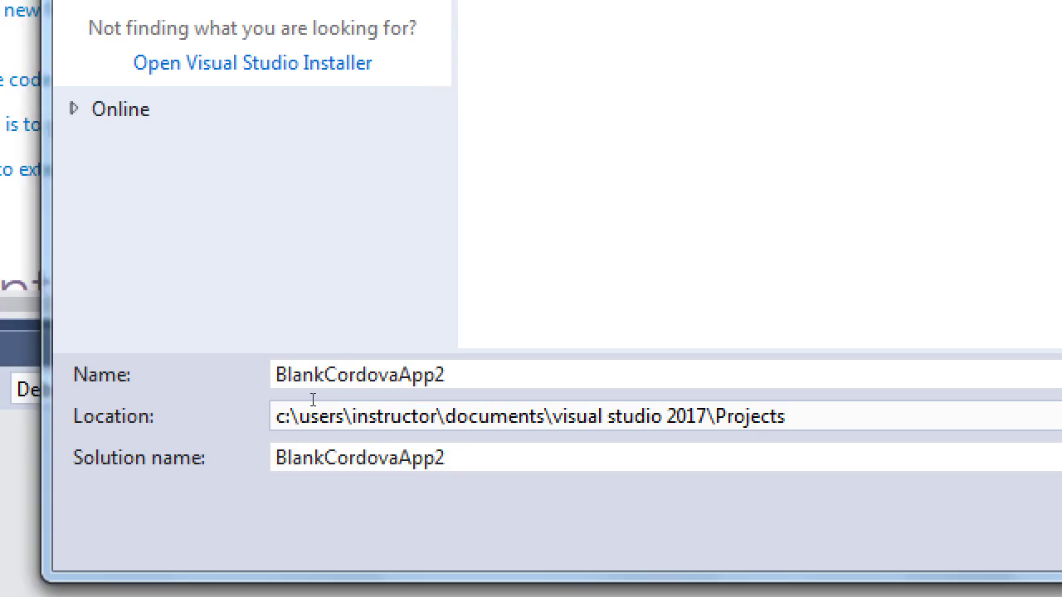
Step: Name the new Blank App (Apache Cordova) project CBDb
{"action": "double_click", "coordinate": [196, 347]}
{"action": "type", "text": "D"}
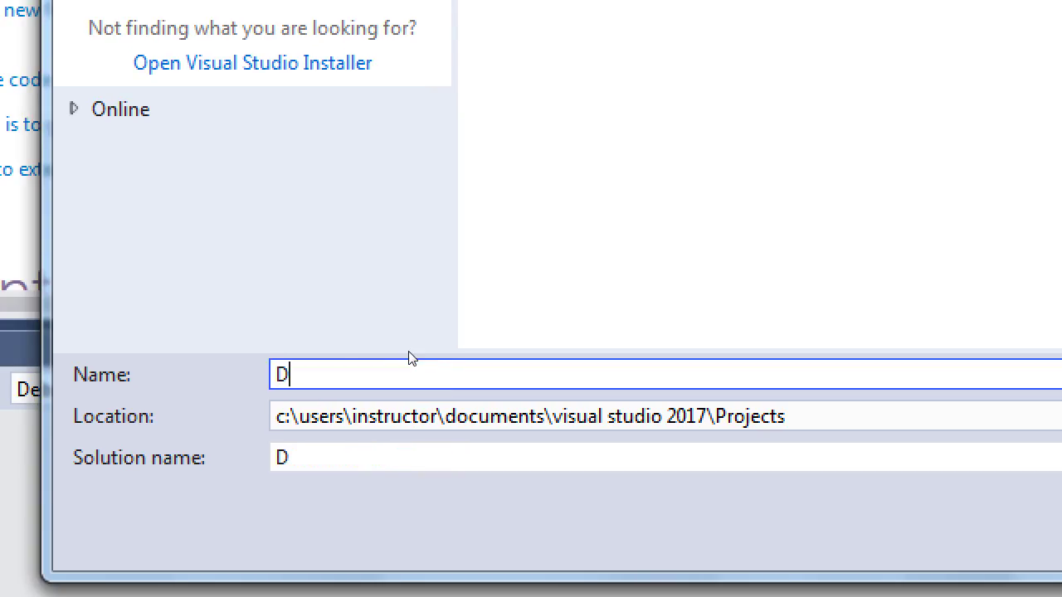
{"action": "key", "text": "BackSpace"}
{"action": "type", "text": "CBDb"}
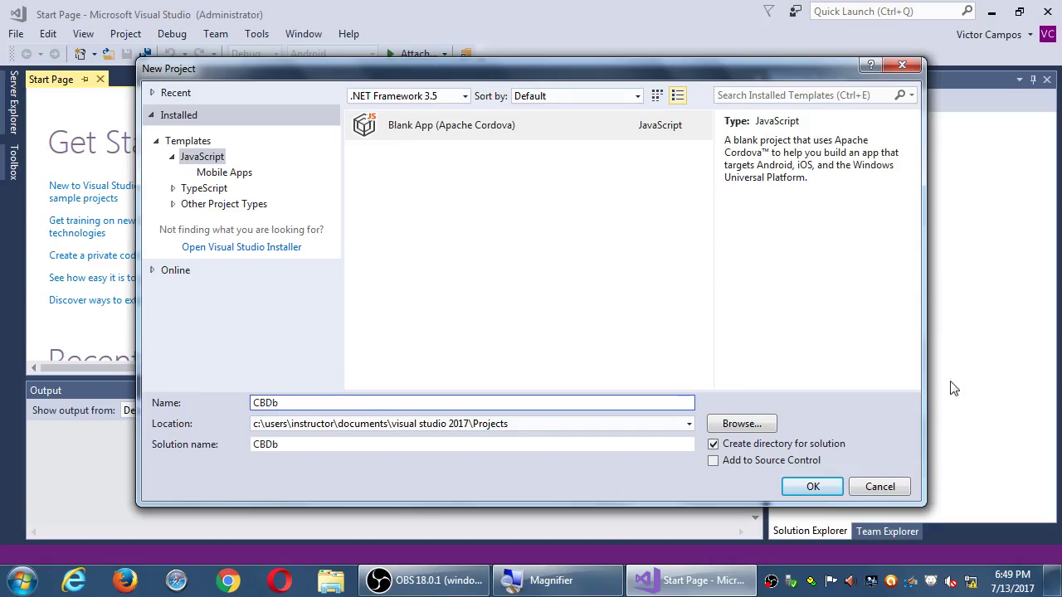
Step: Browse for the project location and open the Corsair32Gb (F:) drive
{"action": "left_click", "coordinate": [740, 423]}
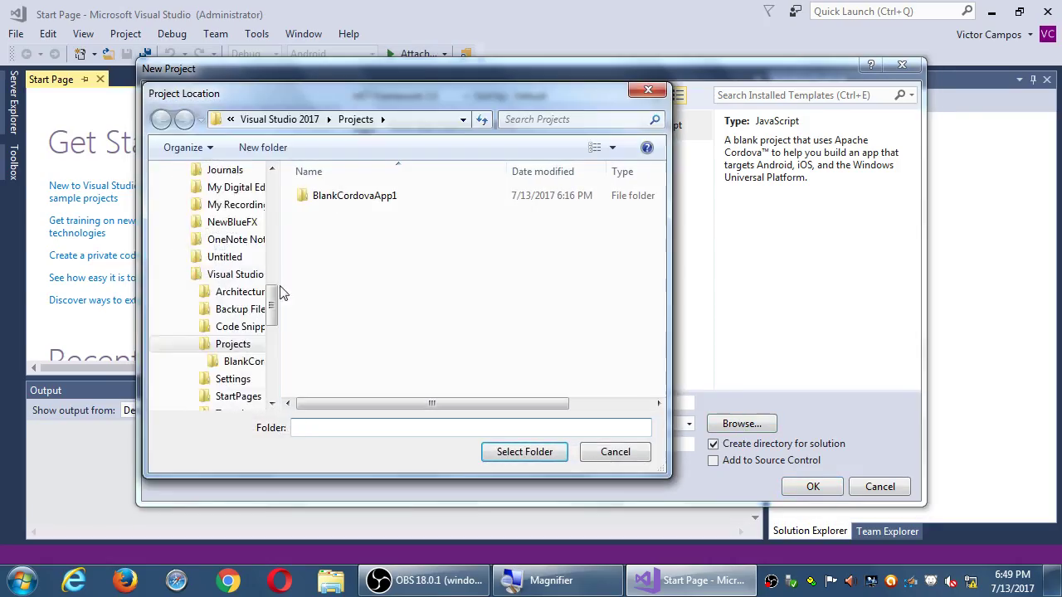
{"action": "scroll", "coordinate": [277, 325], "scroll_direction": "up", "scroll_amount": 5}
{"action": "scroll", "coordinate": [274, 244], "scroll_direction": "up", "scroll_amount": 1}
{"action": "scroll", "coordinate": [273, 244], "scroll_direction": "up", "scroll_amount": 5}
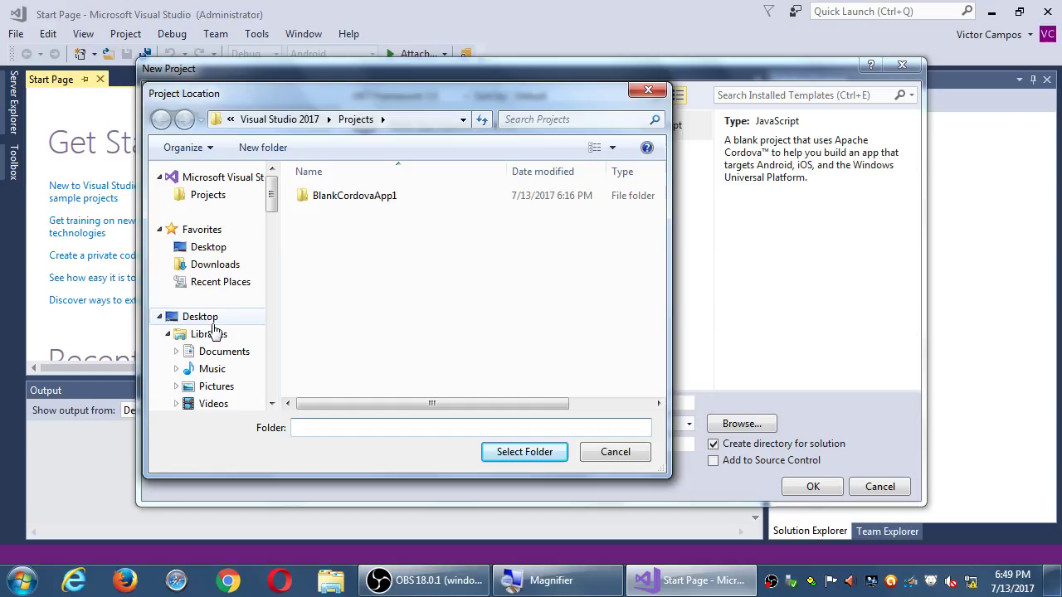
{"action": "left_click", "coordinate": [168, 333]}
{"action": "left_click", "coordinate": [167, 352]}
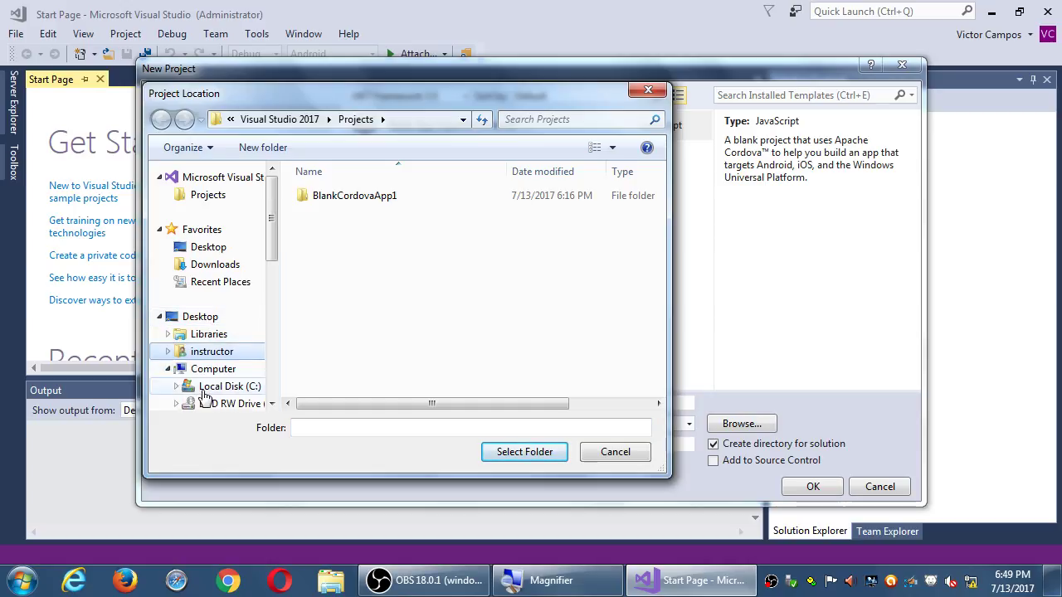
{"action": "left_click", "coordinate": [207, 388]}
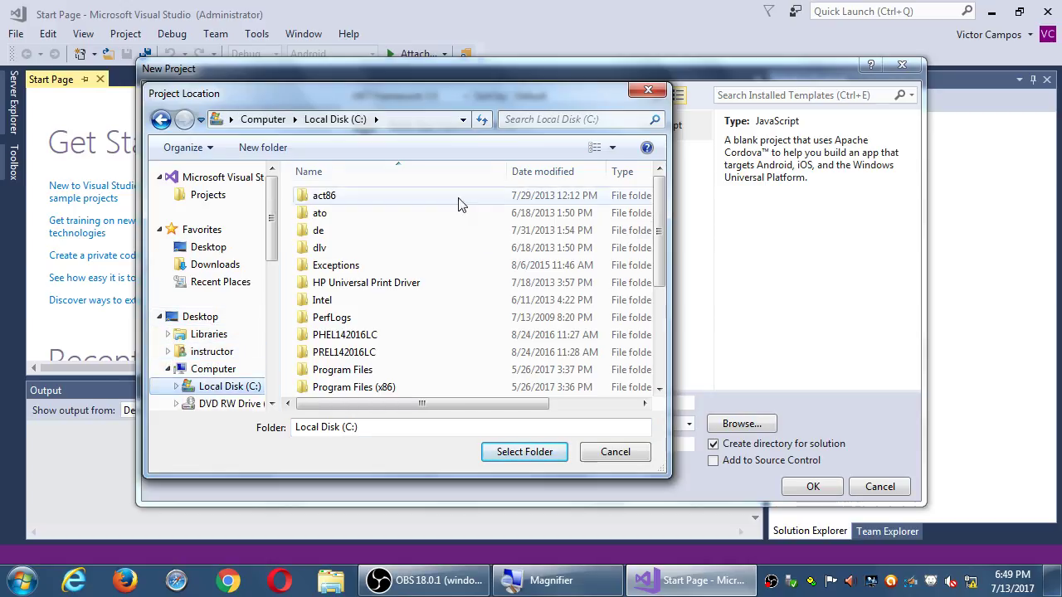
{"action": "left_click", "coordinate": [210, 368]}
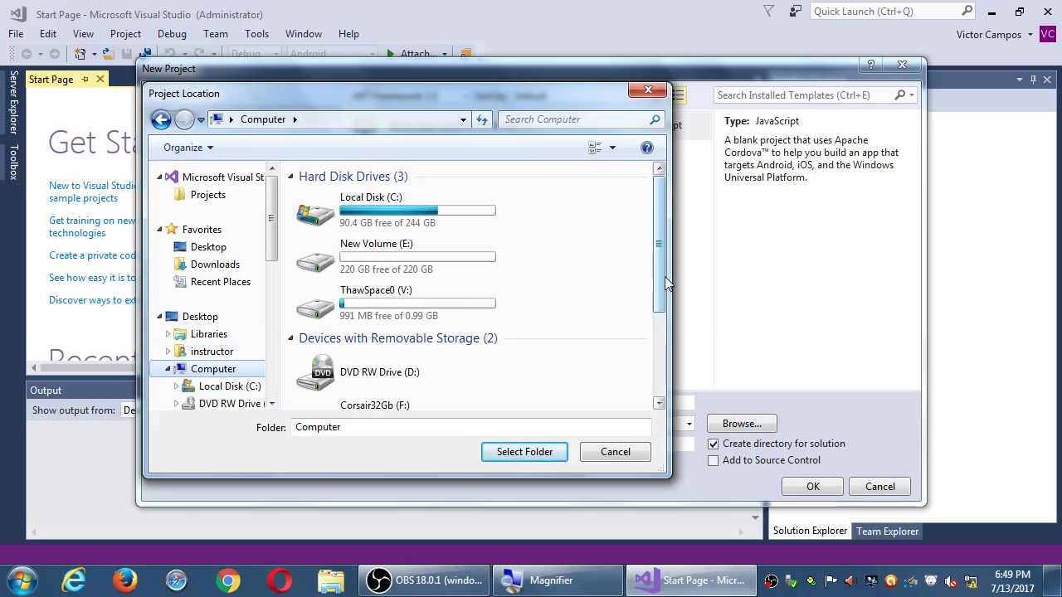
{"action": "left_click_drag", "start_coordinate": [671, 277], "coordinate": [746, 269]}
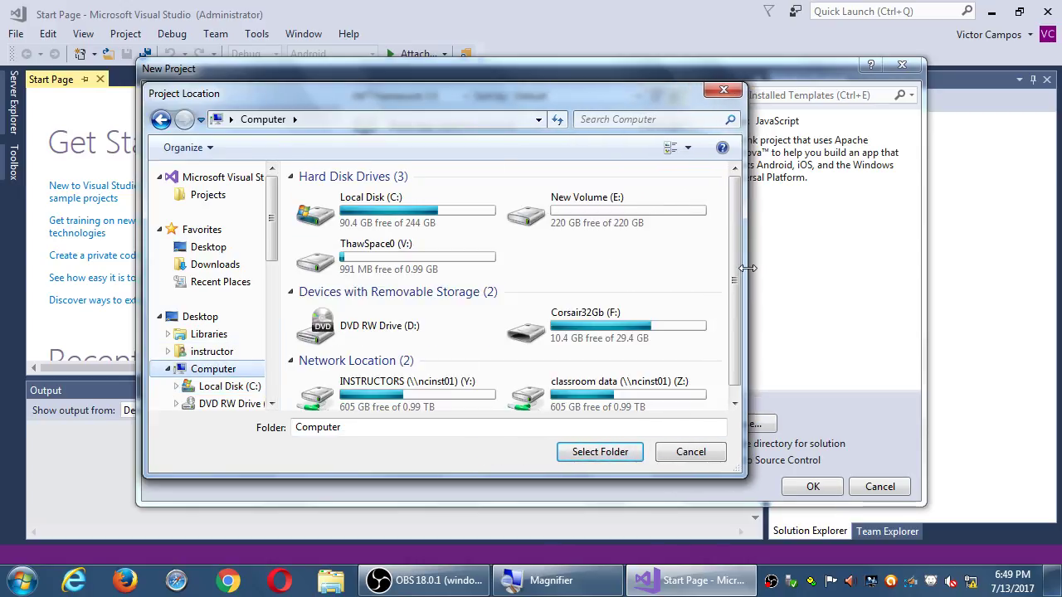
{"action": "scroll", "coordinate": [725, 308], "scroll_direction": "down", "scroll_amount": 1}
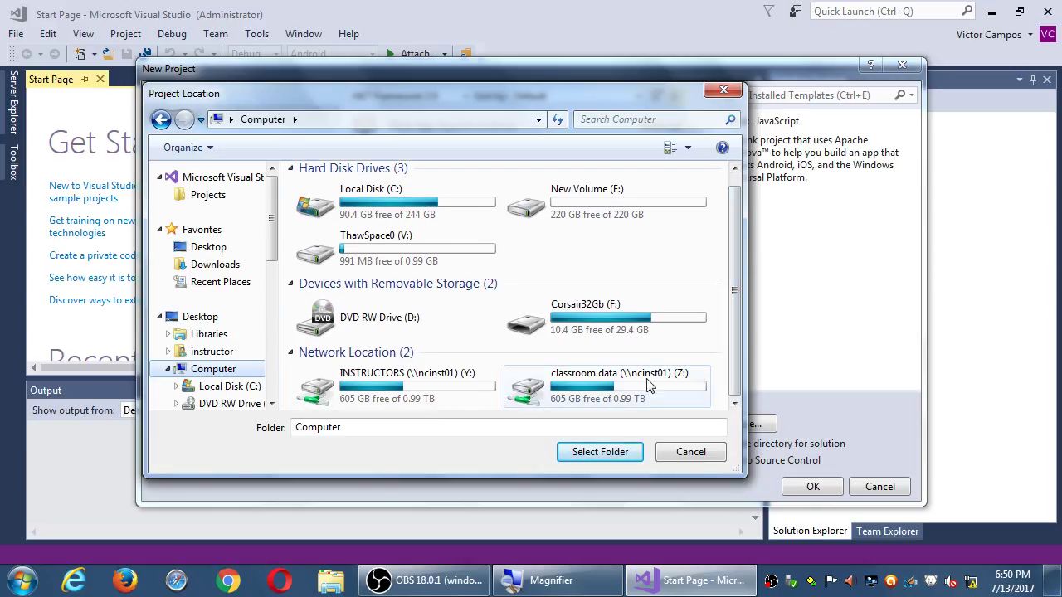
{"action": "double_click", "coordinate": [568, 324]}
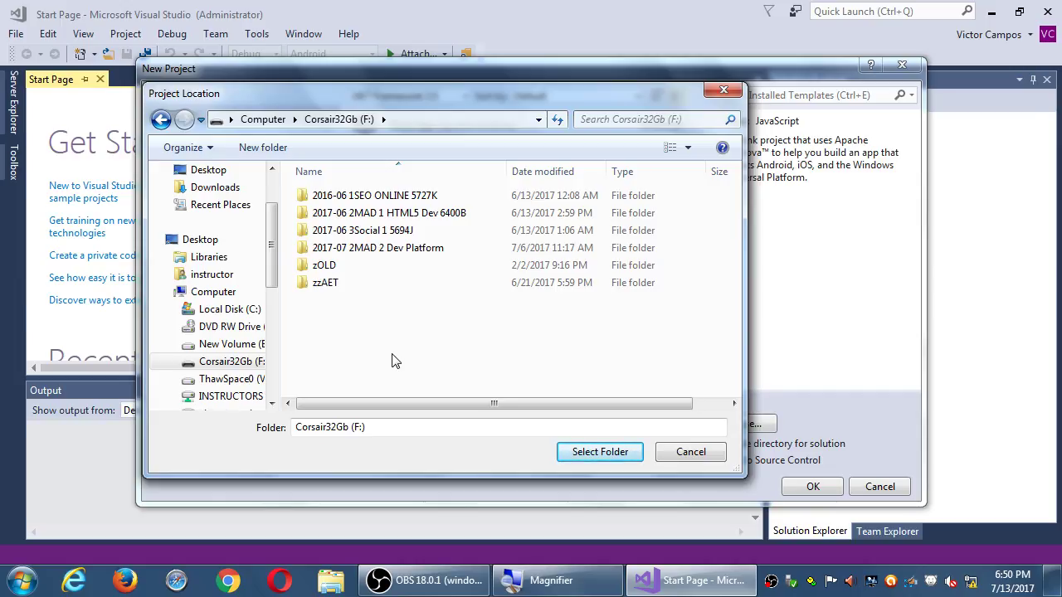
Step: Switch to Windows Explorer and open the instructor's MAD II class folder on the classroom data (Z:) drive
{"action": "key", "text": "super+e"}
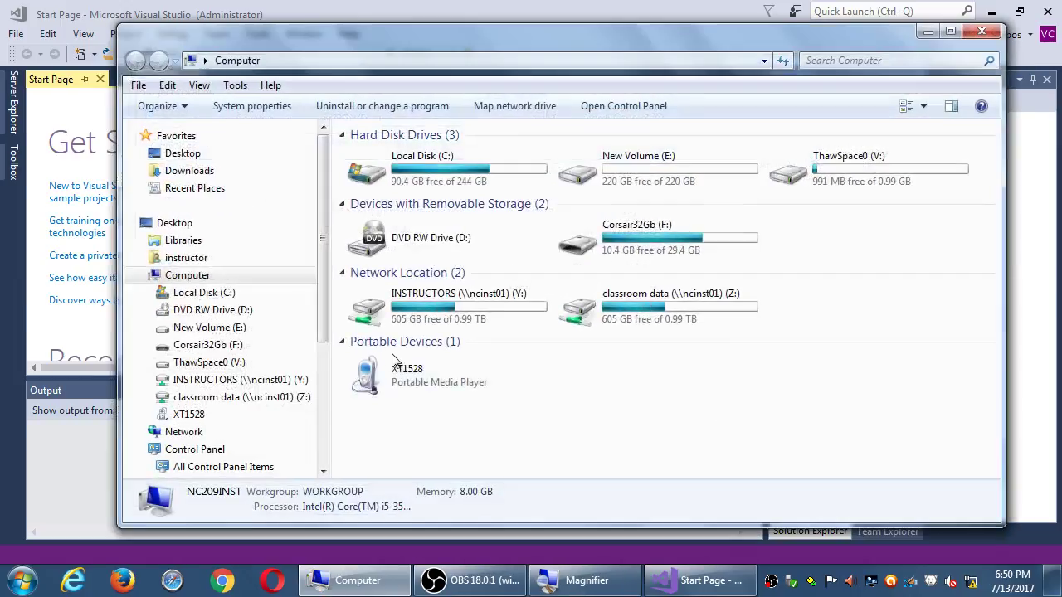
{"action": "double_click", "coordinate": [637, 310]}
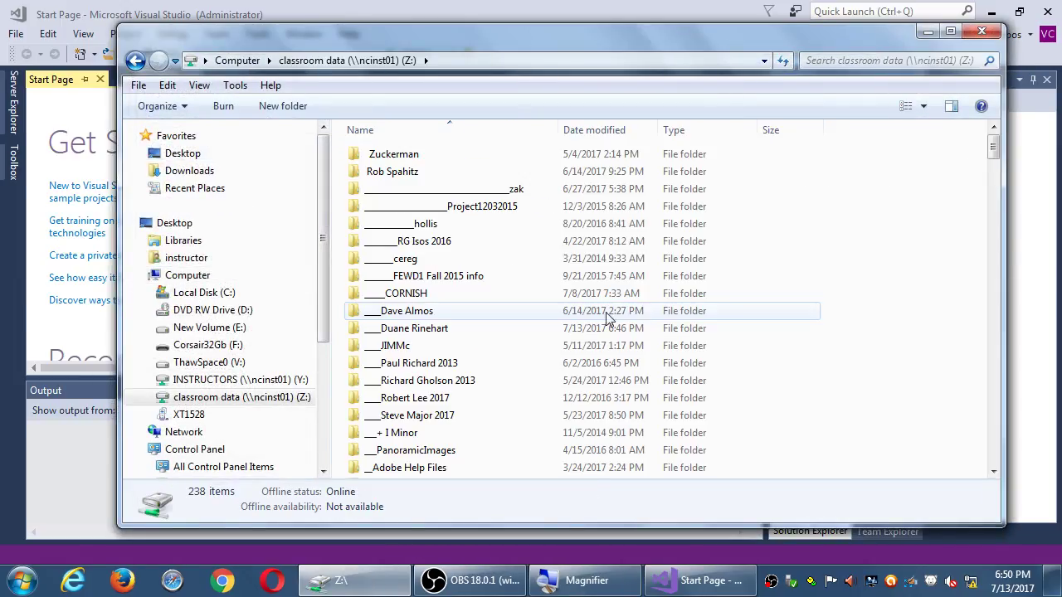
{"action": "left_click", "coordinate": [445, 364]}
{"action": "key", "text": "c"}
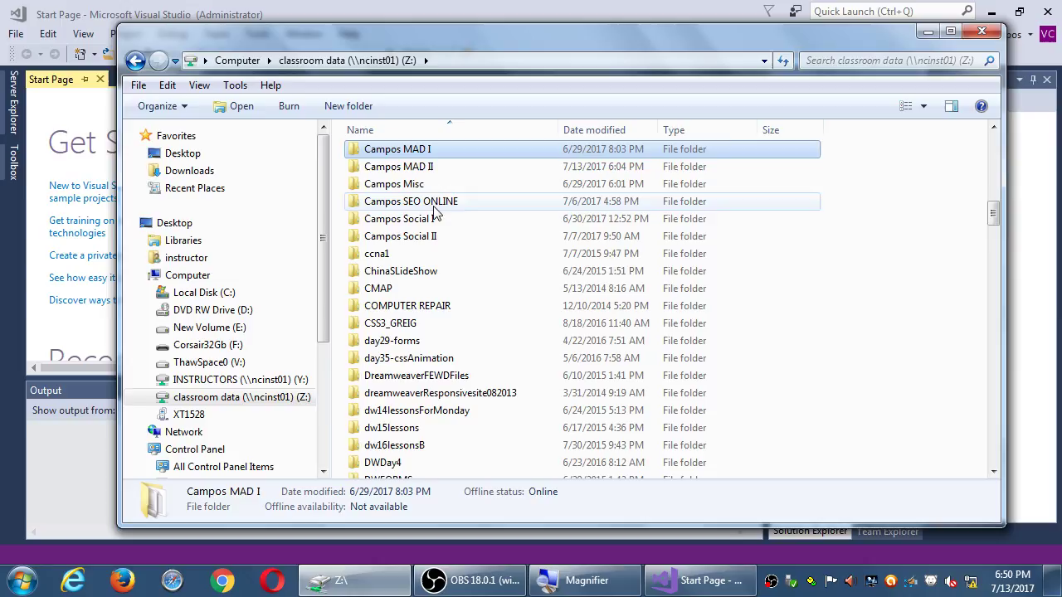
{"action": "double_click", "coordinate": [422, 167]}
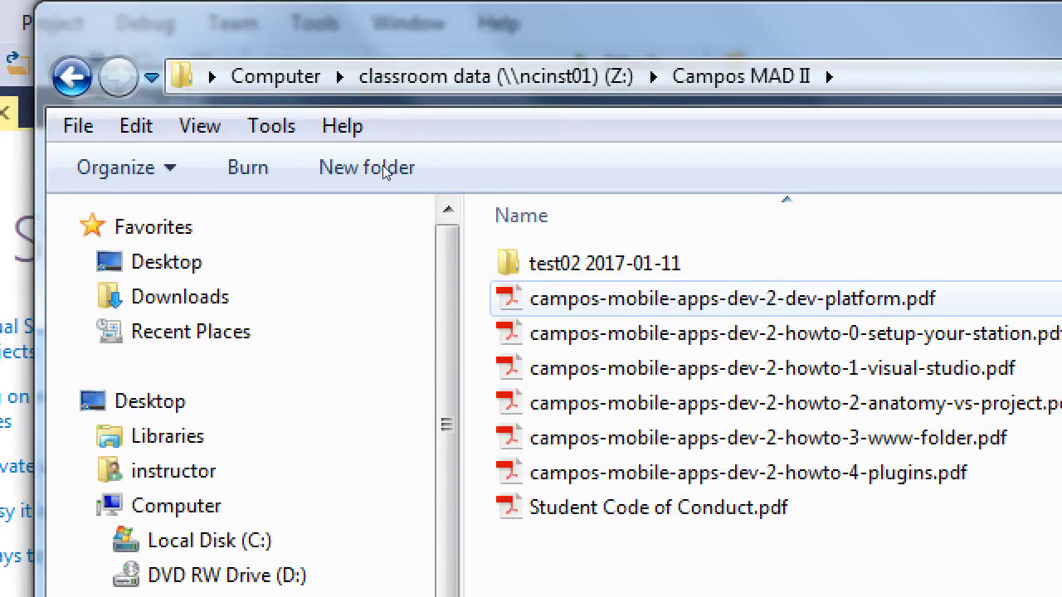
{"action": "key", "text": "Up"}
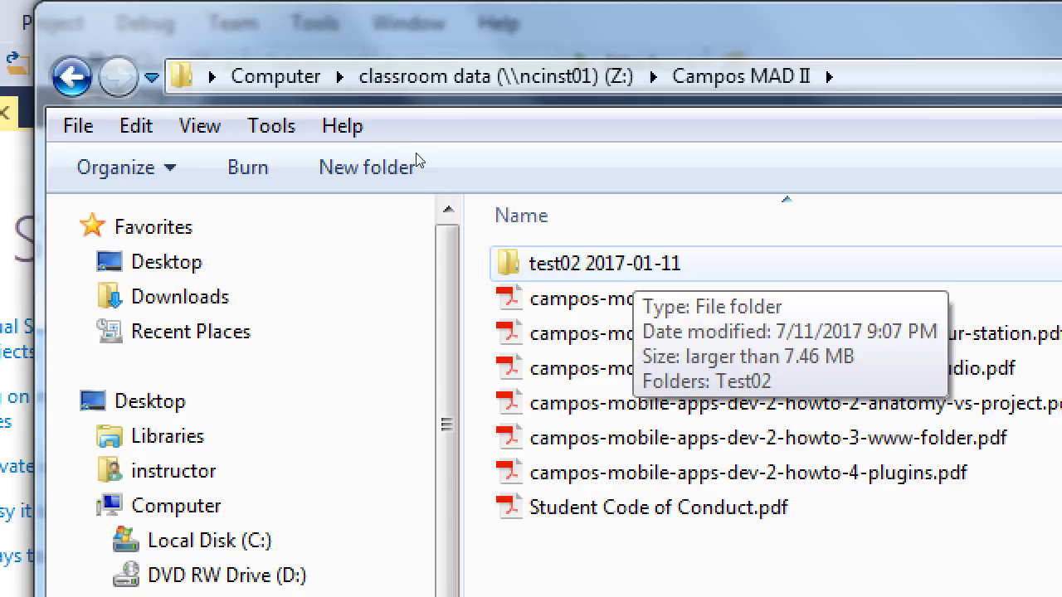
{"action": "key", "text": "Return"}
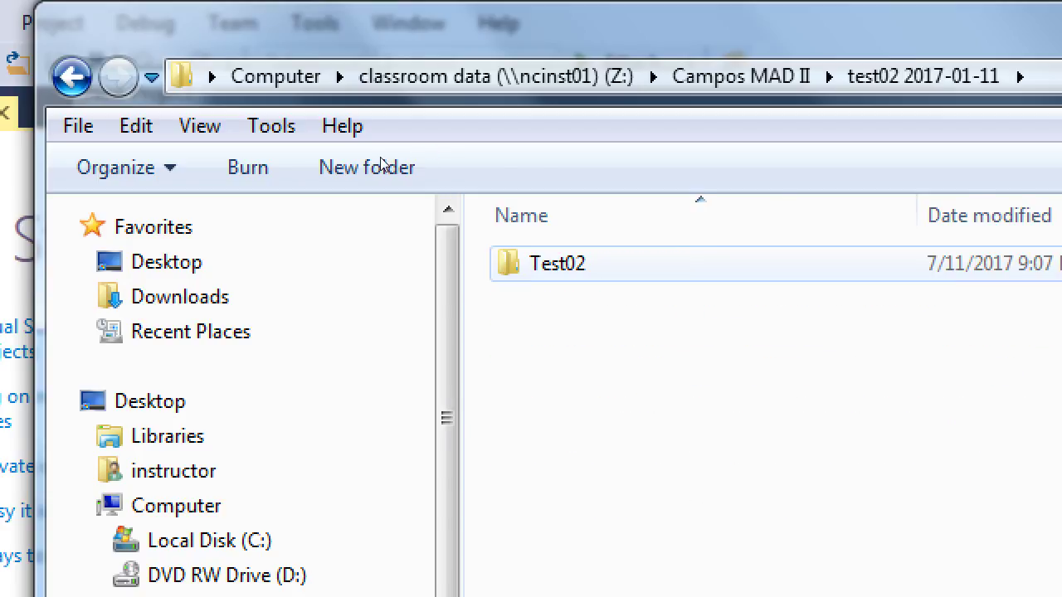
{"action": "key", "text": "Return"}
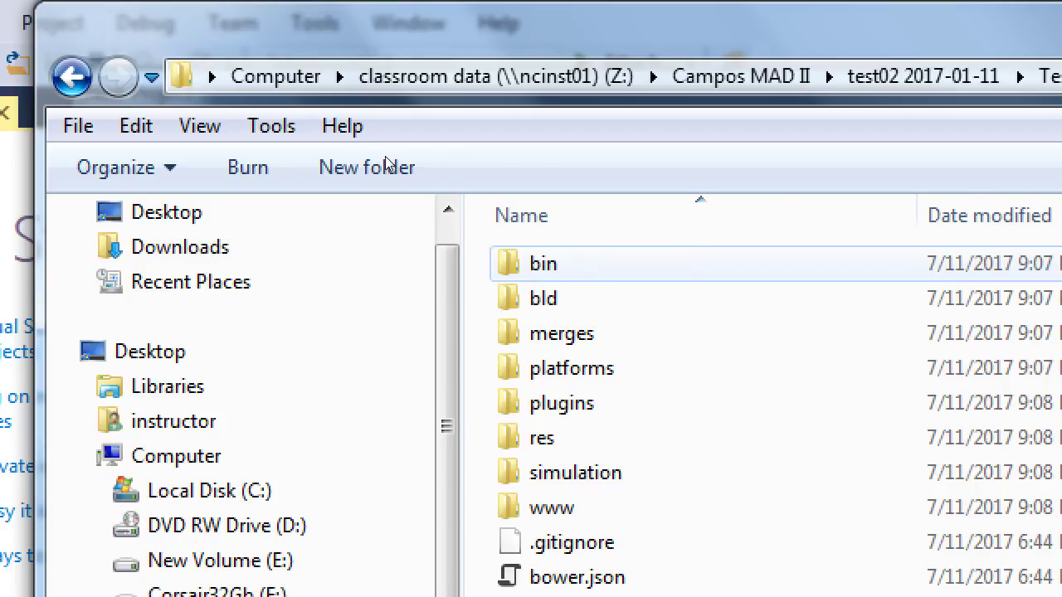
{"action": "key", "text": "Down"}
{"action": "key", "text": "Down"}
{"action": "key", "text": "Down"}
{"action": "key", "text": "Up"}
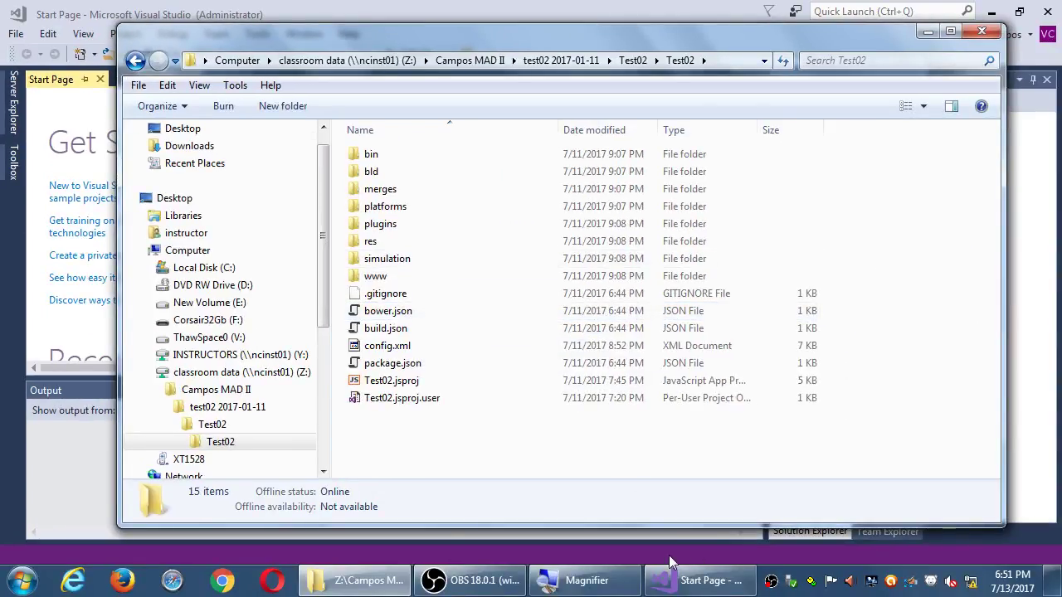
Step: Switch back to Visual Studio, choose the root of the F: drive as the location, and create the project
{"action": "left_click", "coordinate": [414, 535]}
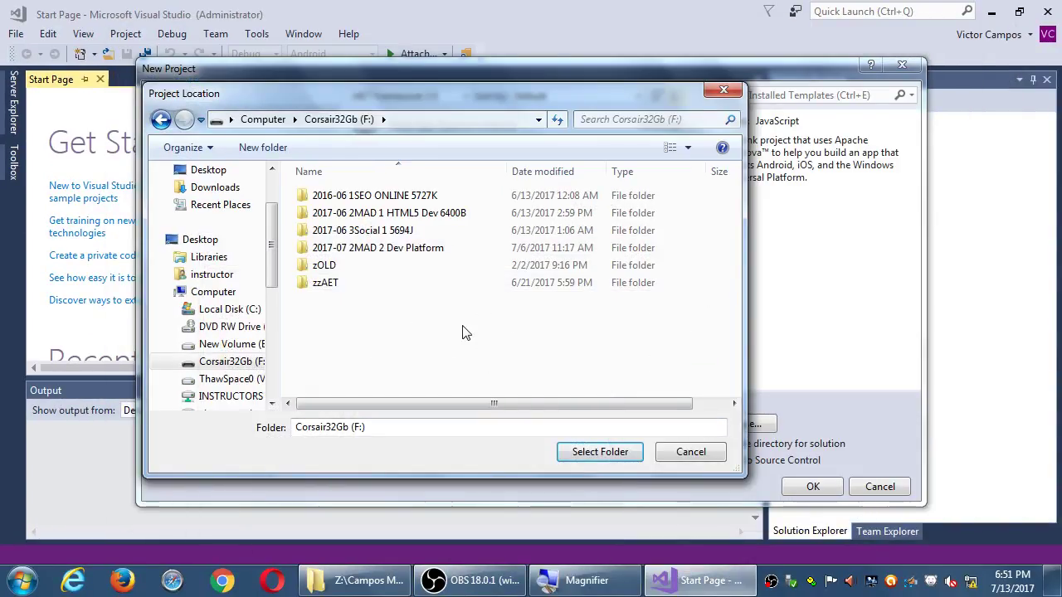
{"action": "left_click_drag", "start_coordinate": [431, 94], "coordinate": [375, 42]}
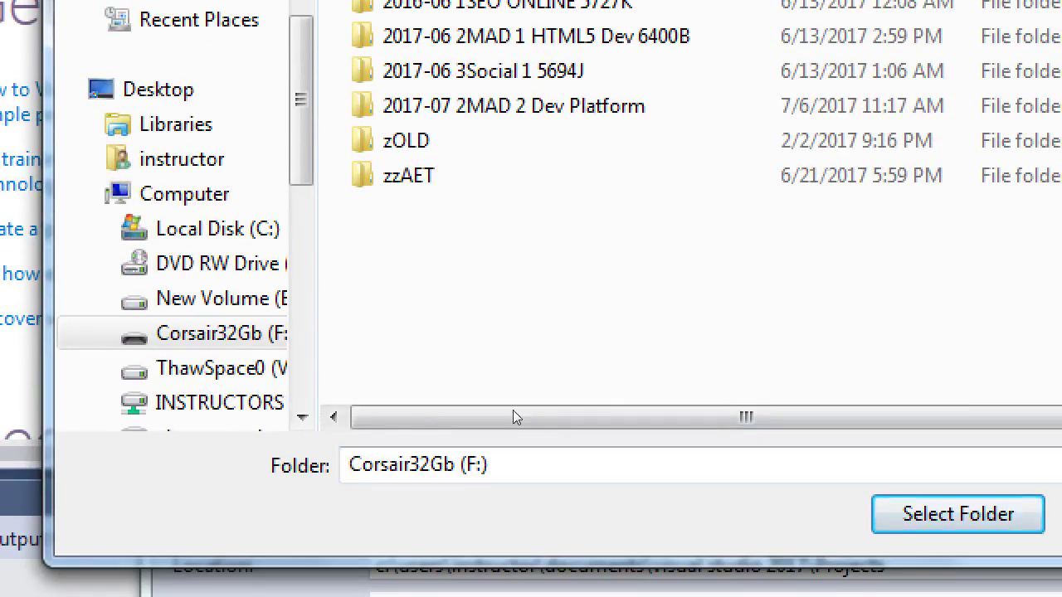
{"action": "key", "text": "Return"}
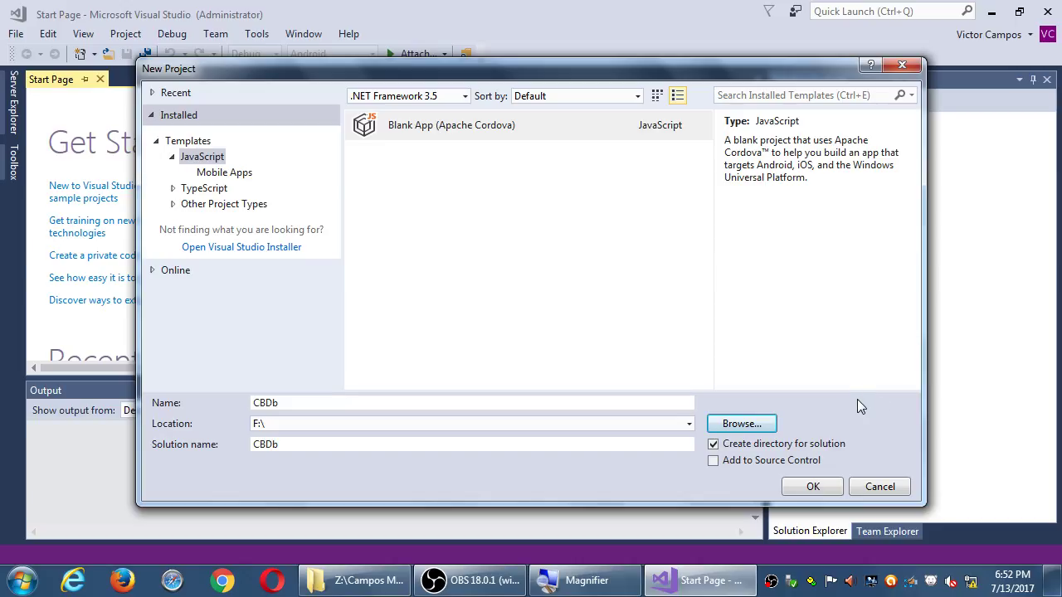
{"action": "left_click", "coordinate": [815, 487]}
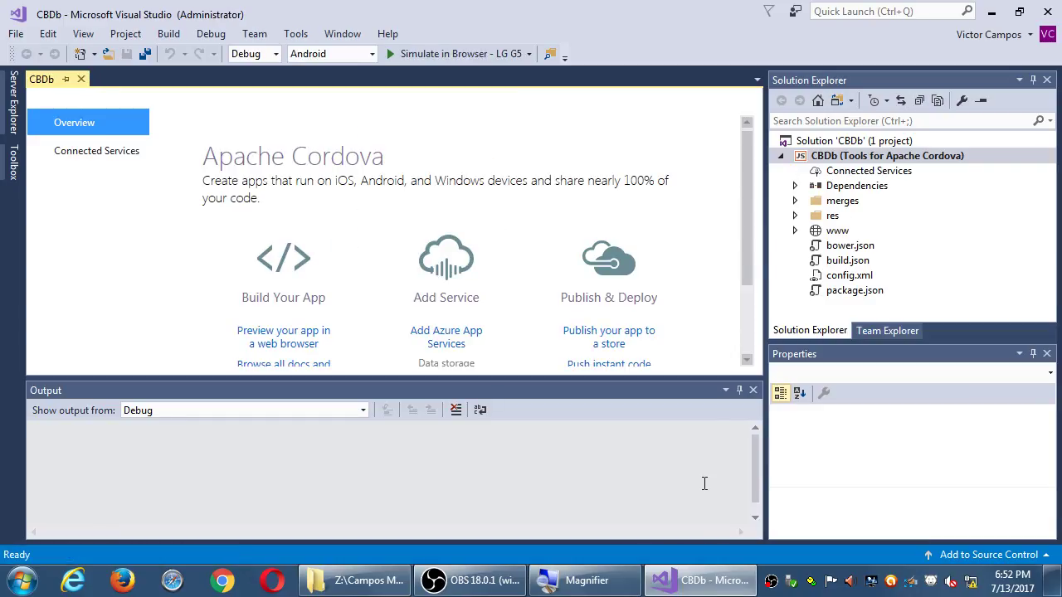
Step: Check the CBDb project folder on the Corsair32Gb (F:) drive in Windows Explorer, and minimize the Explorer window
{"action": "key", "text": "super+e"}
{"action": "left_click", "coordinate": [665, 257]}
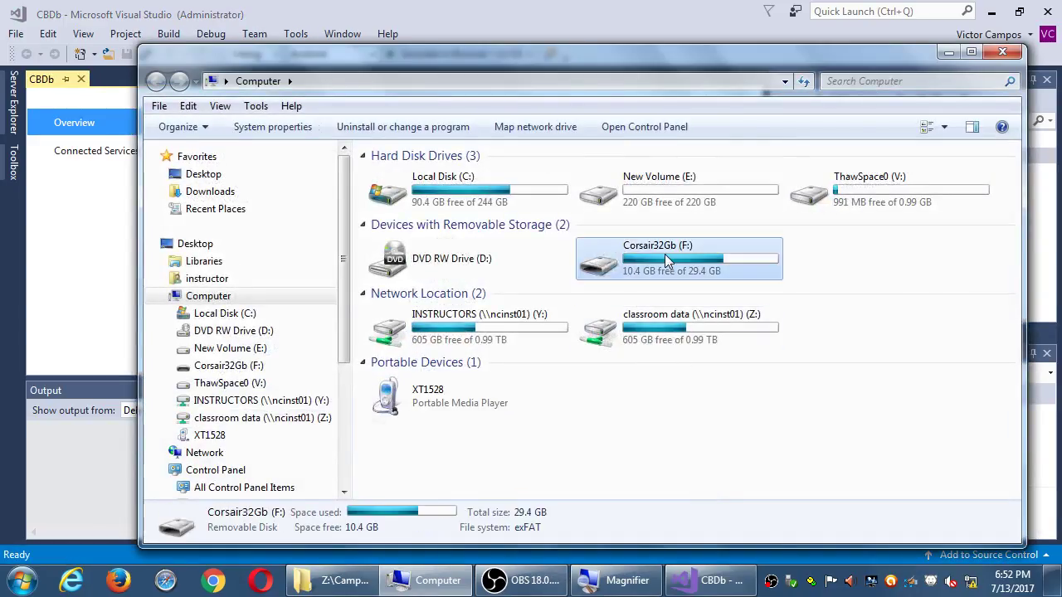
{"action": "double_click", "coordinate": [665, 253]}
{"action": "double_click", "coordinate": [432, 246]}
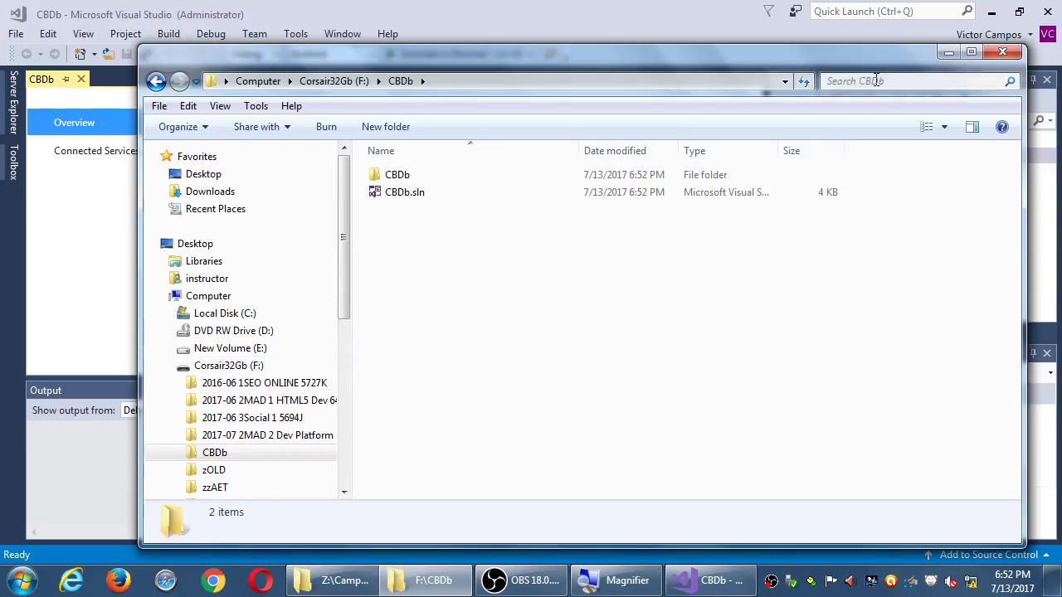
{"action": "key", "text": "BackSpace"}
{"action": "left_click", "coordinate": [938, 53]}
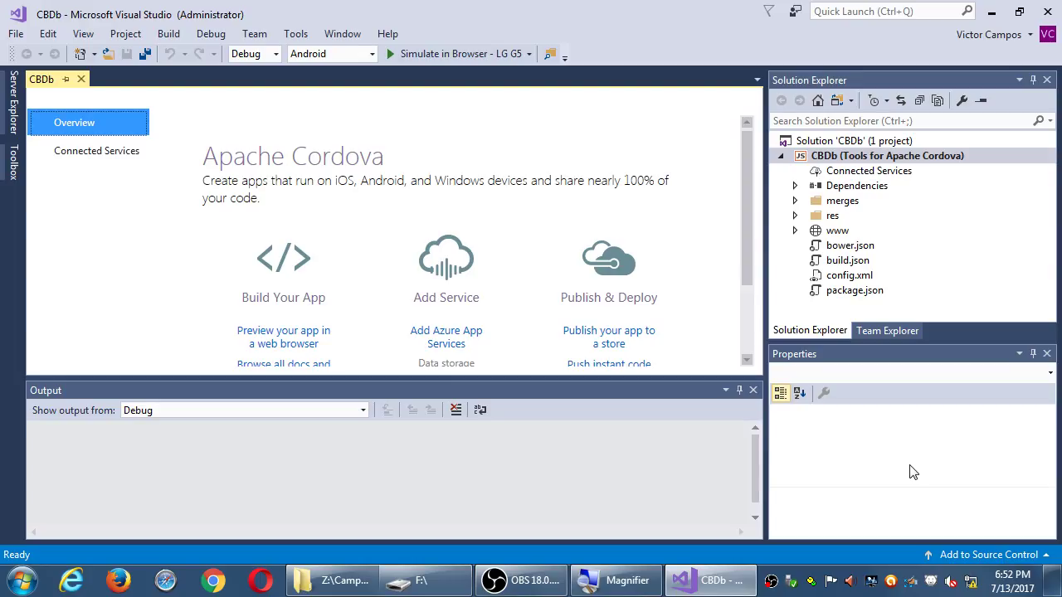
Step: Close the CBDb project's overview page and open its config.xml file
{"action": "left_click", "coordinate": [81, 79]}
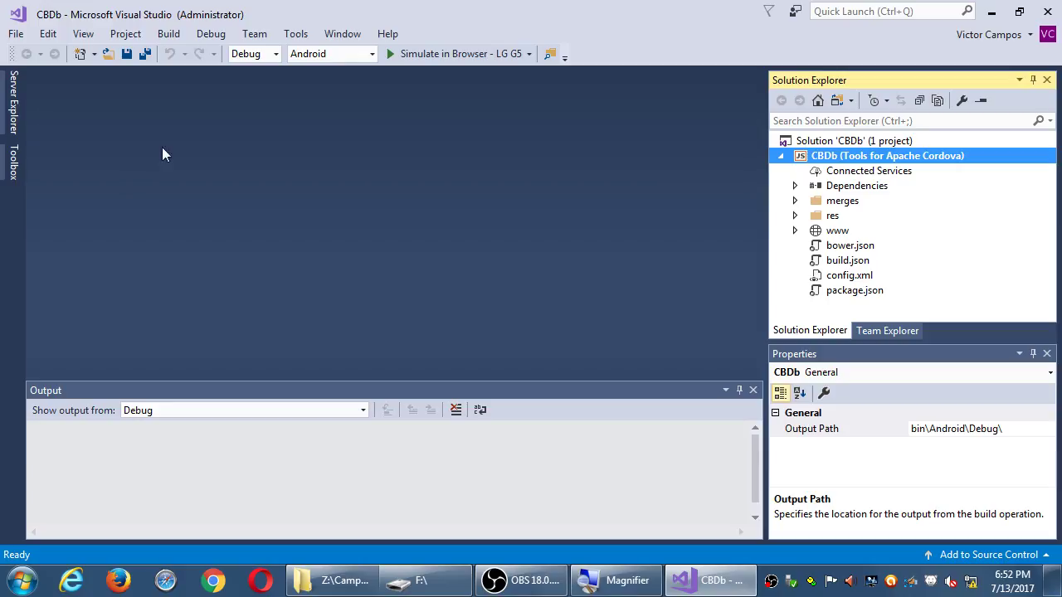
{"action": "left_click", "coordinate": [133, 36]}
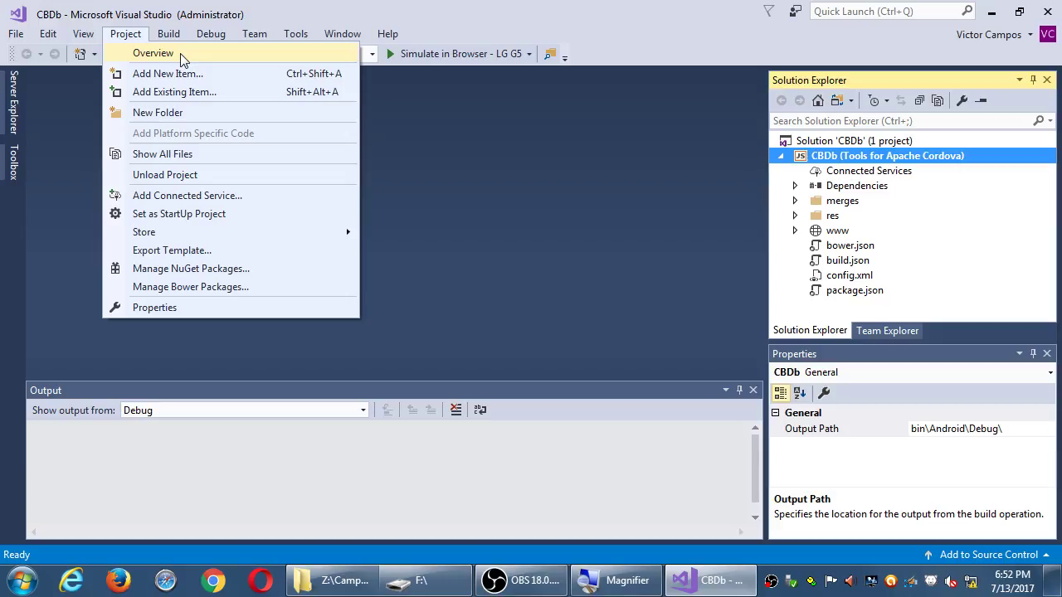
{"action": "left_click", "coordinate": [547, 153]}
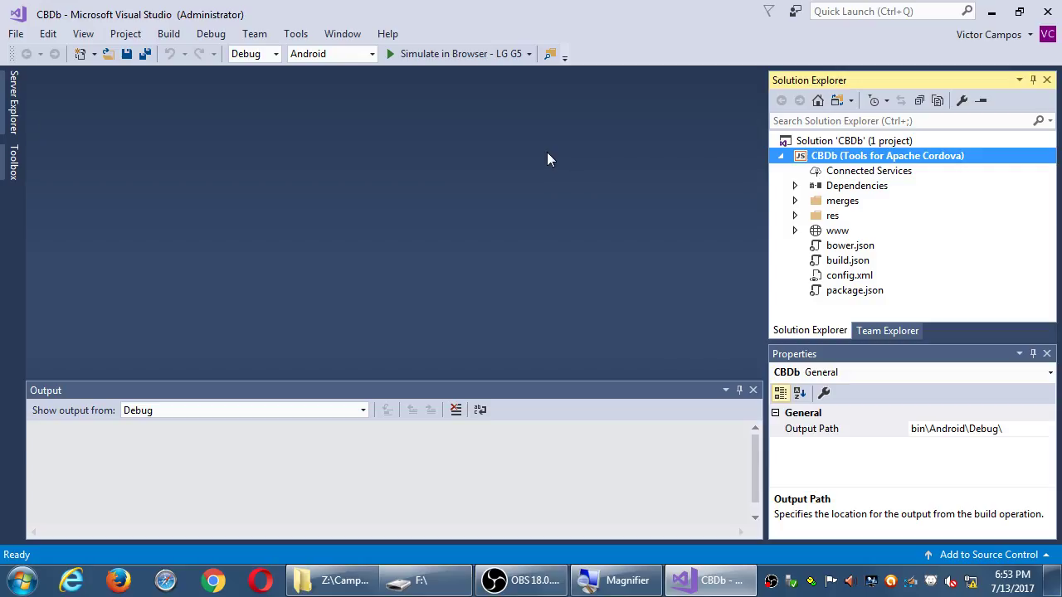
{"action": "left_click", "coordinate": [819, 279]}
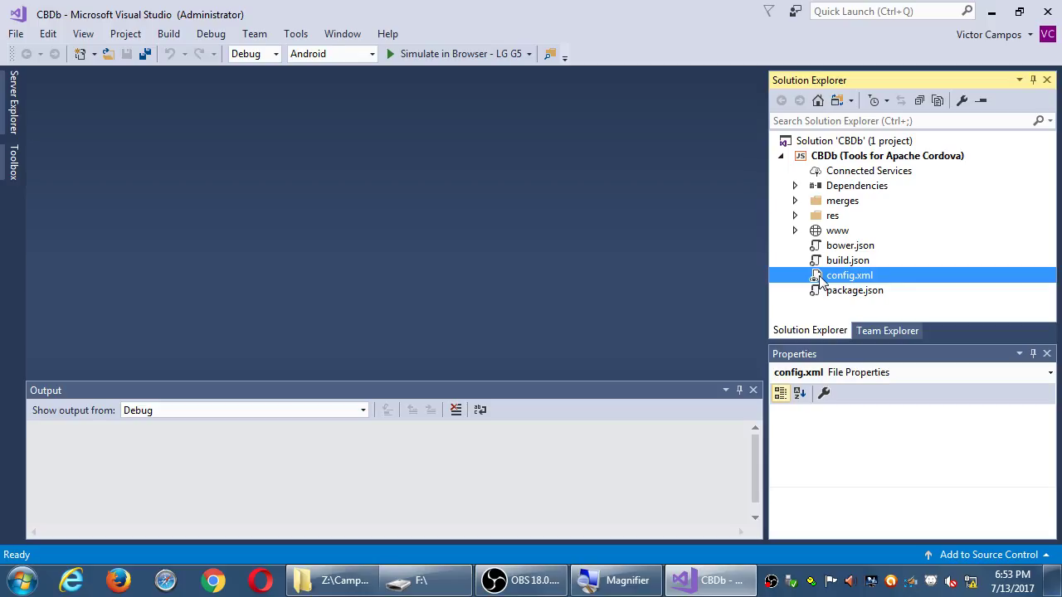
{"action": "double_click", "coordinate": [819, 278]}
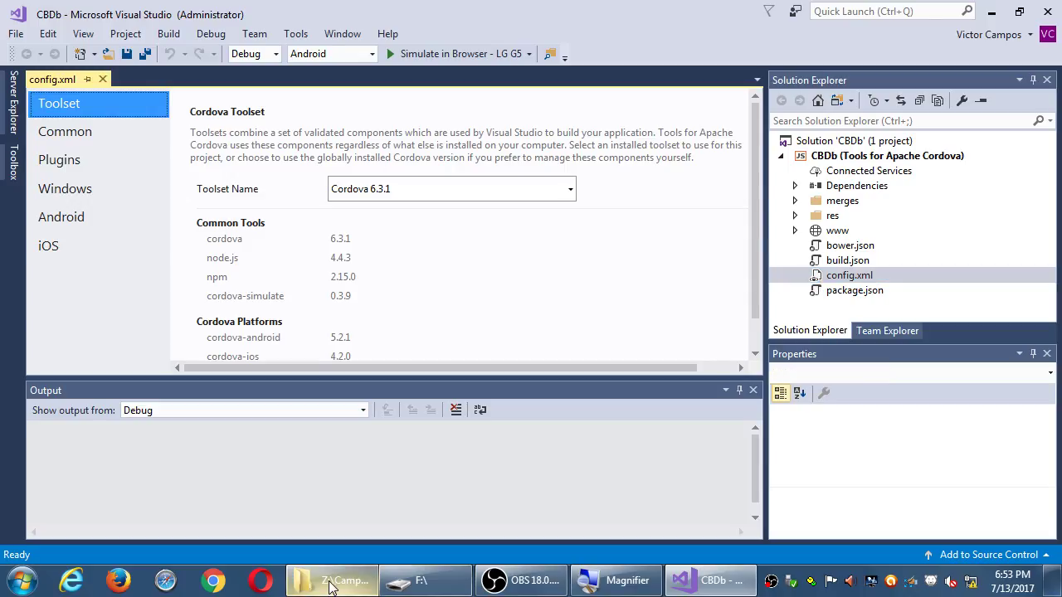
Step: Open the howto-2-anatomy-vs-project PDF from the desktop in Adobe Acrobat and read its config.xml section
{"action": "key", "text": "super+d"}
{"action": "left_click", "coordinate": [282, 268]}
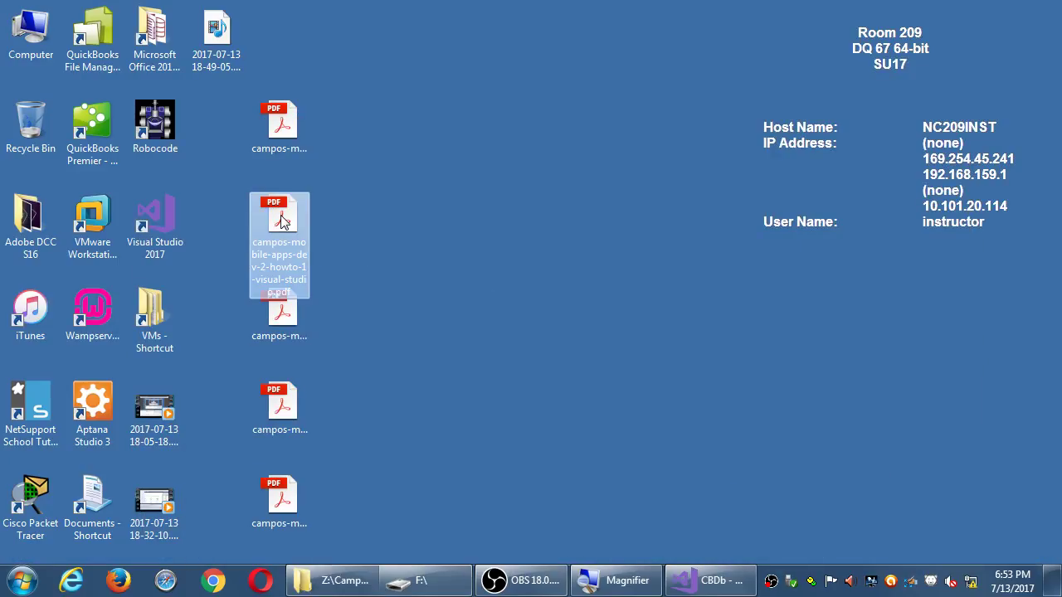
{"action": "key", "text": "Down"}
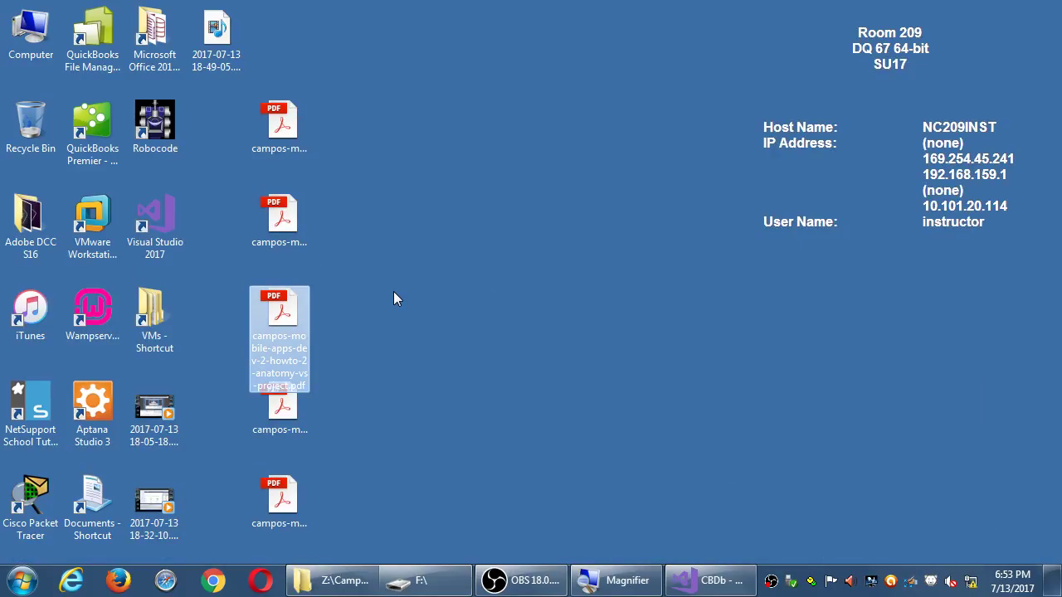
{"action": "double_click", "coordinate": [282, 308]}
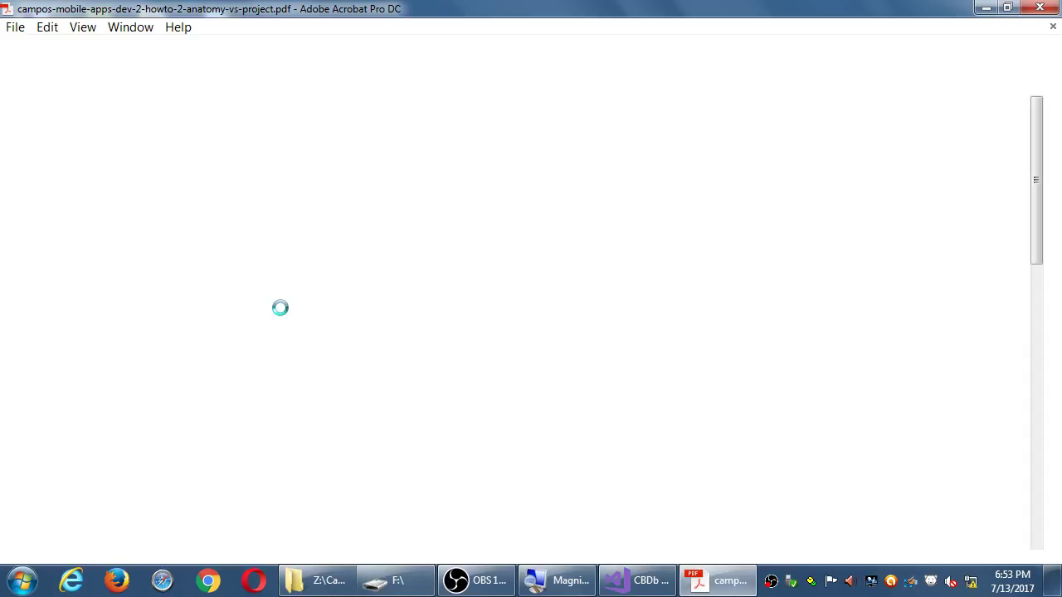
{"action": "scroll", "coordinate": [403, 407], "scroll_direction": "down", "scroll_amount": 5}
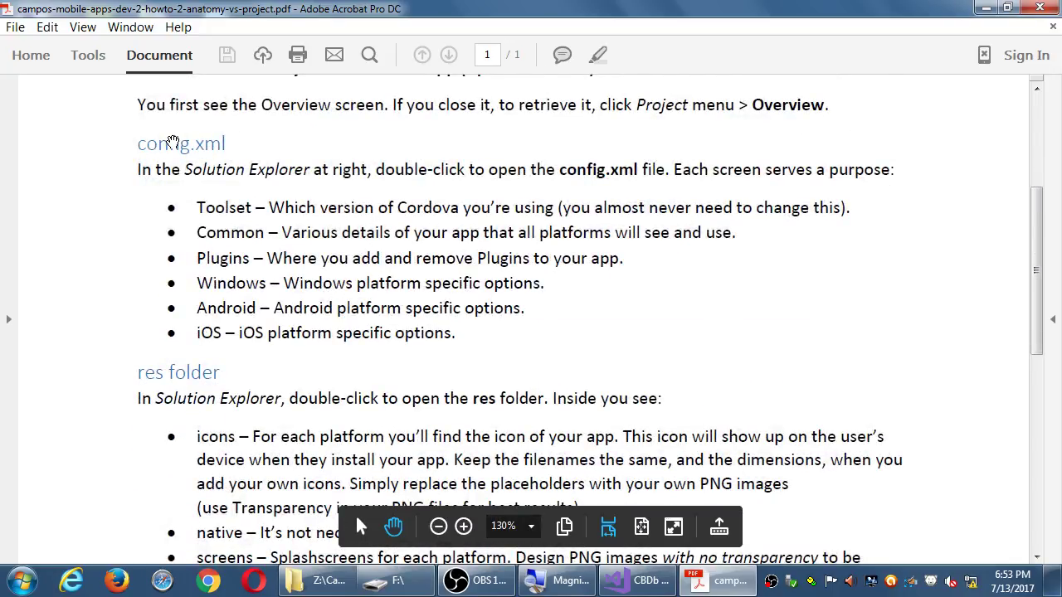
{"action": "key", "text": "alt+Tab"}
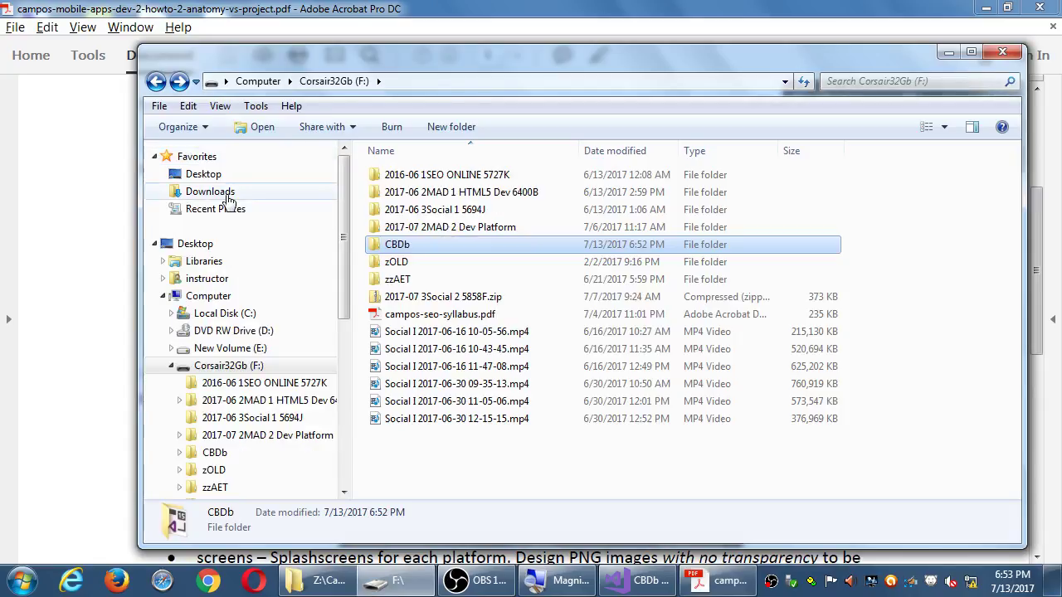
Step: Minimize the Explorer window, switch back to Visual Studio, and show the Common settings of config.xml
{"action": "left_click", "coordinate": [948, 51]}
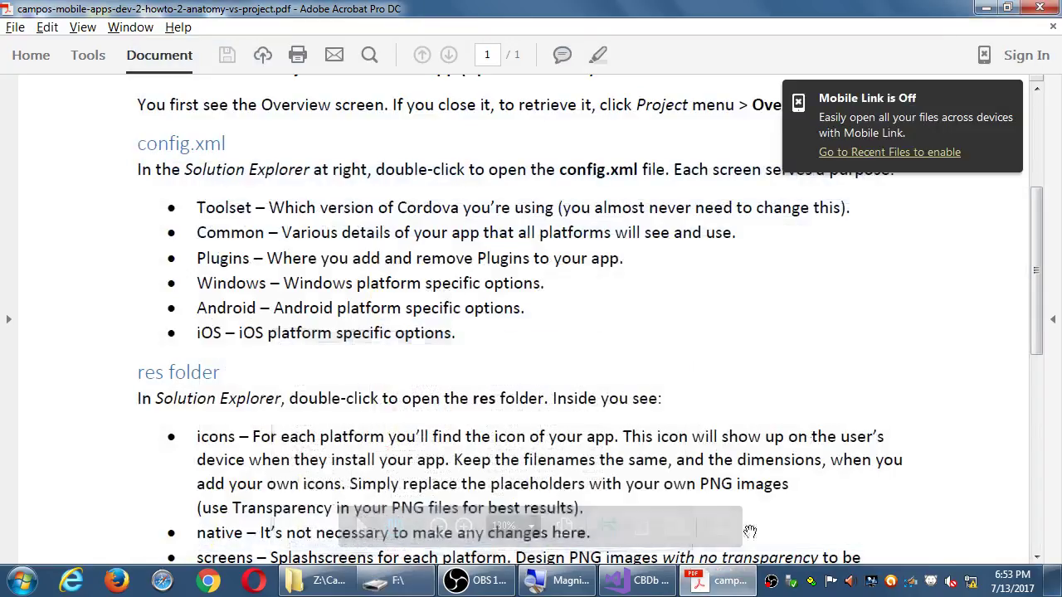
{"action": "key", "text": "alt+Tab"}
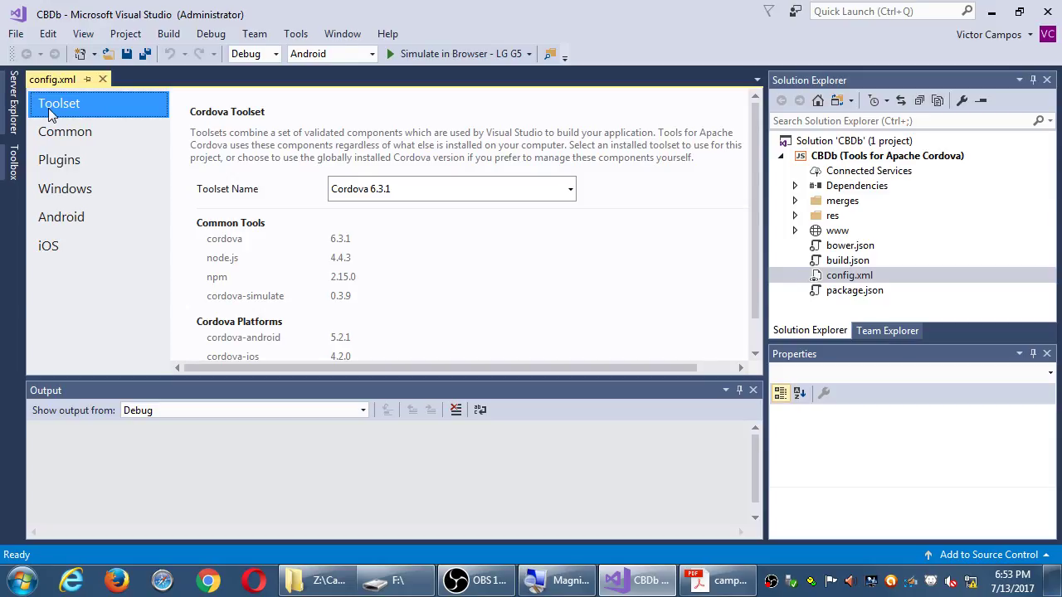
{"action": "left_click", "coordinate": [72, 134]}
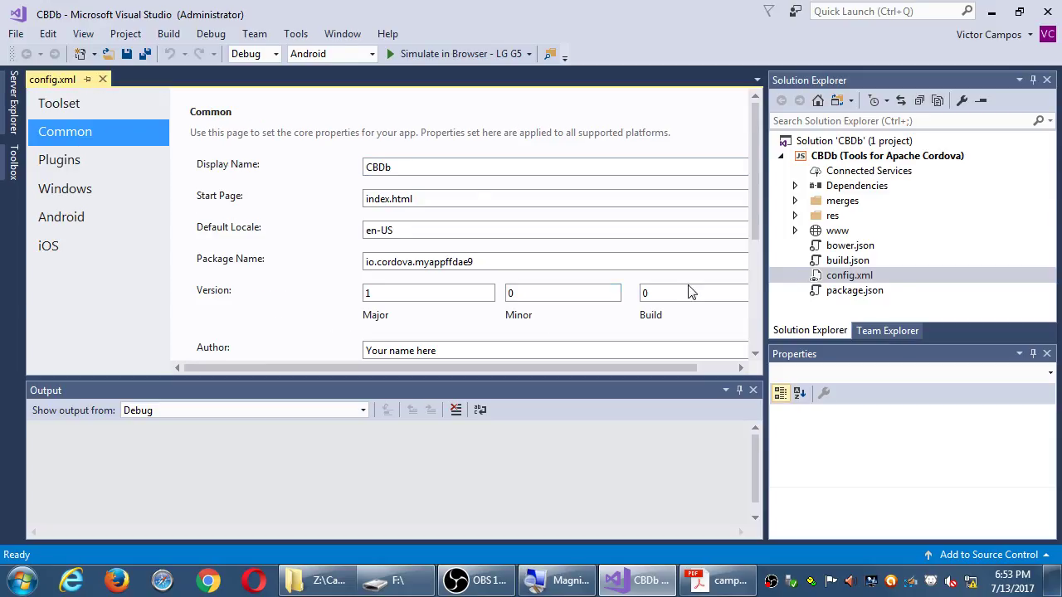
Step: Auto-hide the Solution Explorer and Properties panes to make room for the config.xml editor
{"action": "left_click_drag", "start_coordinate": [671, 368], "coordinate": [726, 356]}
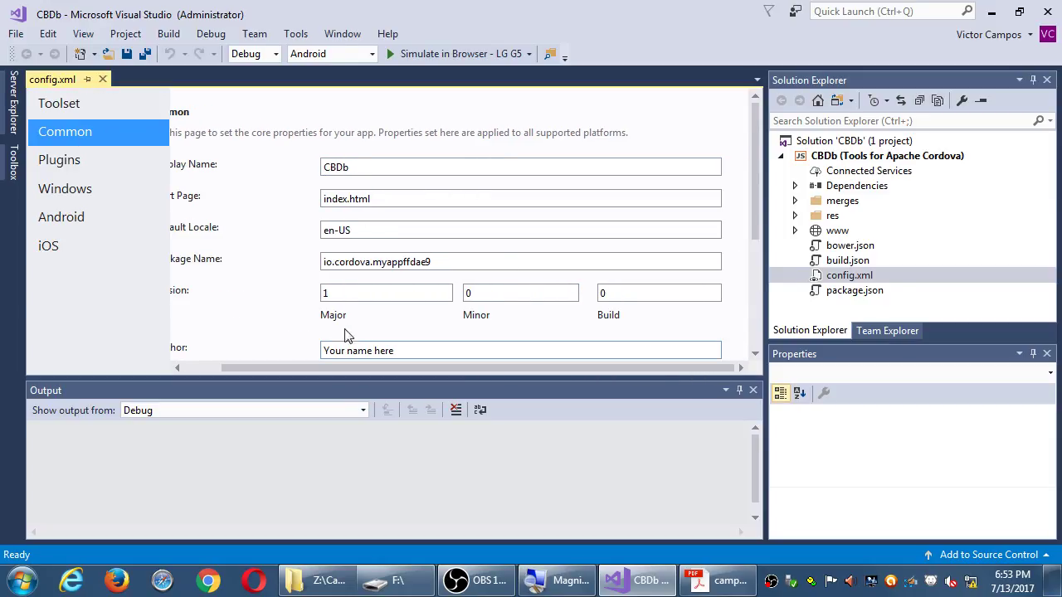
{"action": "left_click_drag", "start_coordinate": [330, 365], "coordinate": [78, 369]}
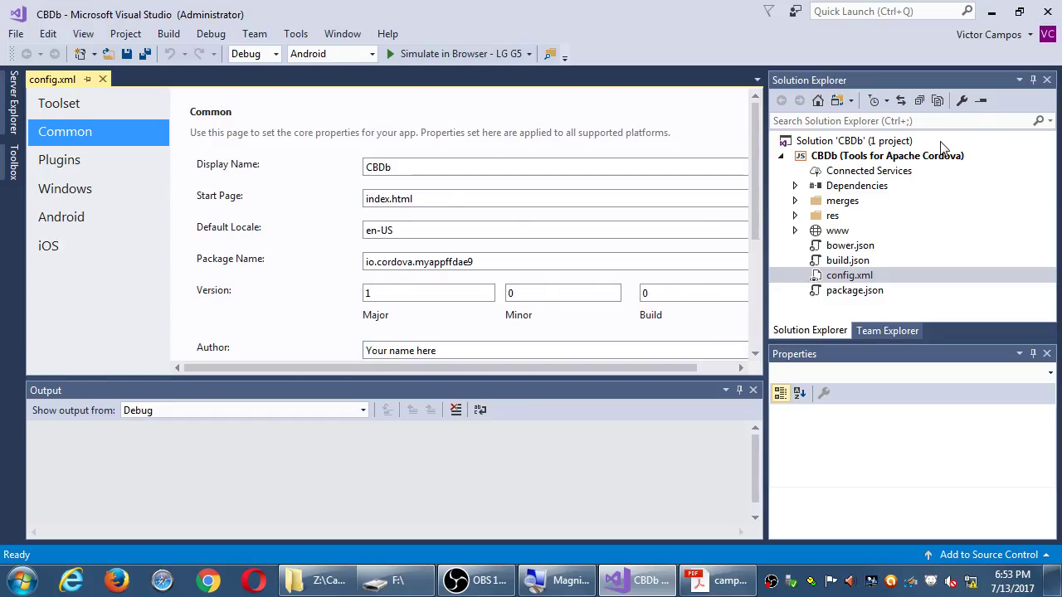
{"action": "left_click", "coordinate": [1032, 79]}
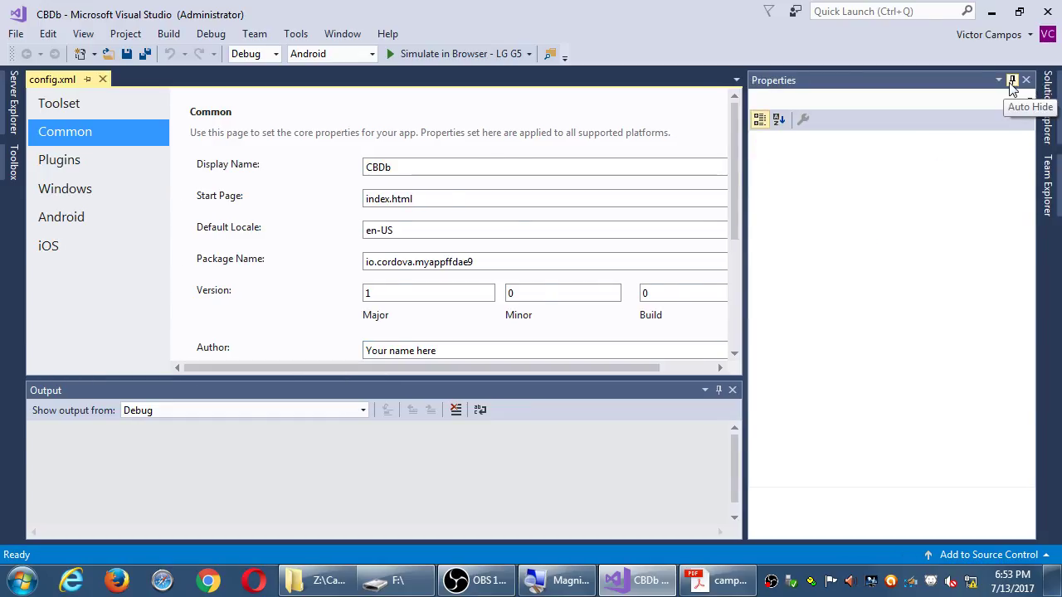
{"action": "left_click", "coordinate": [1013, 81]}
Step: Set the app's display name to The Comic Book DataBase
{"action": "double_click", "coordinate": [411, 173]}
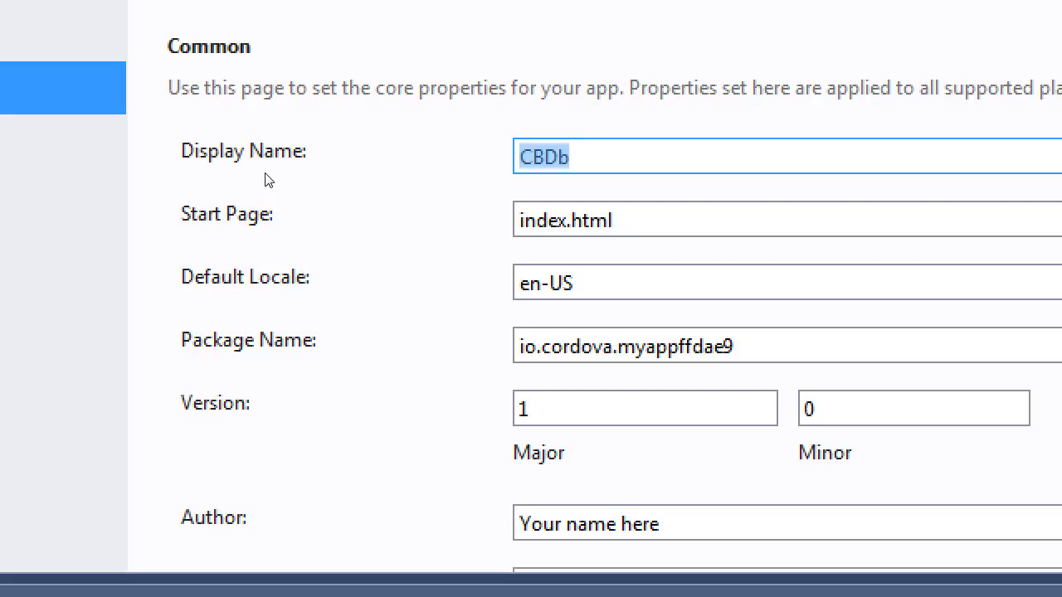
{"action": "type", "text": "The Comic book"}
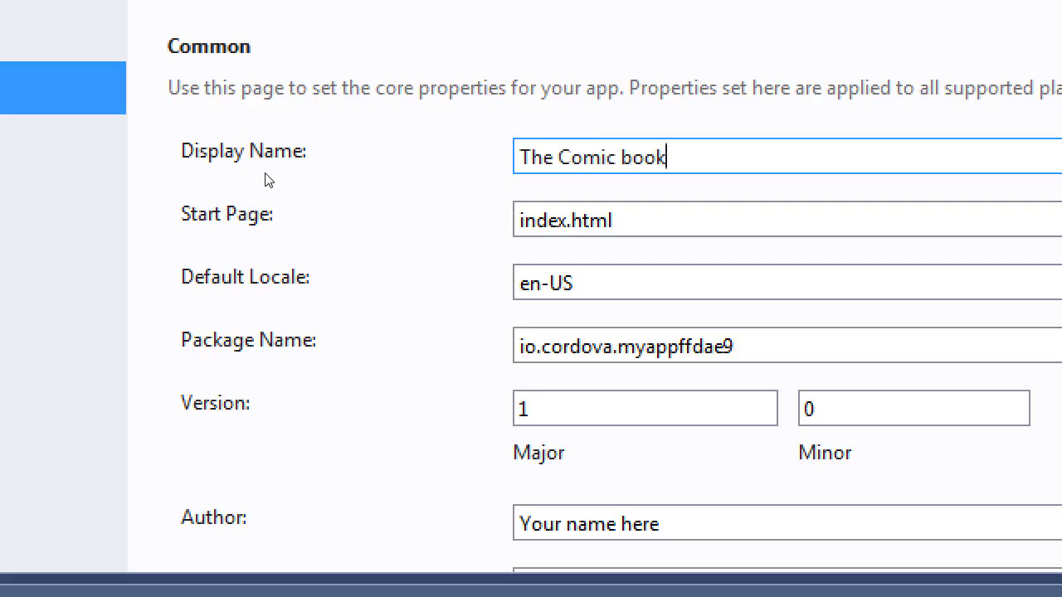
{"action": "key", "text": "BackSpace"}
{"action": "key", "text": "BackSpace"}
{"action": "key", "text": "BackSpace"}
{"action": "key", "text": "BackSpace"}
{"action": "type", "text": "Bopo"}
{"action": "key", "text": "BackSpace"}
{"action": "key", "text": "BackSpace"}
{"action": "type", "text": "ook"}
{"action": "key", "text": "BackSpace"}
{"action": "key", "text": "BackSpace"}
{"action": "key", "text": "BackSpace"}
{"action": "type", "text": "k DataBase"}
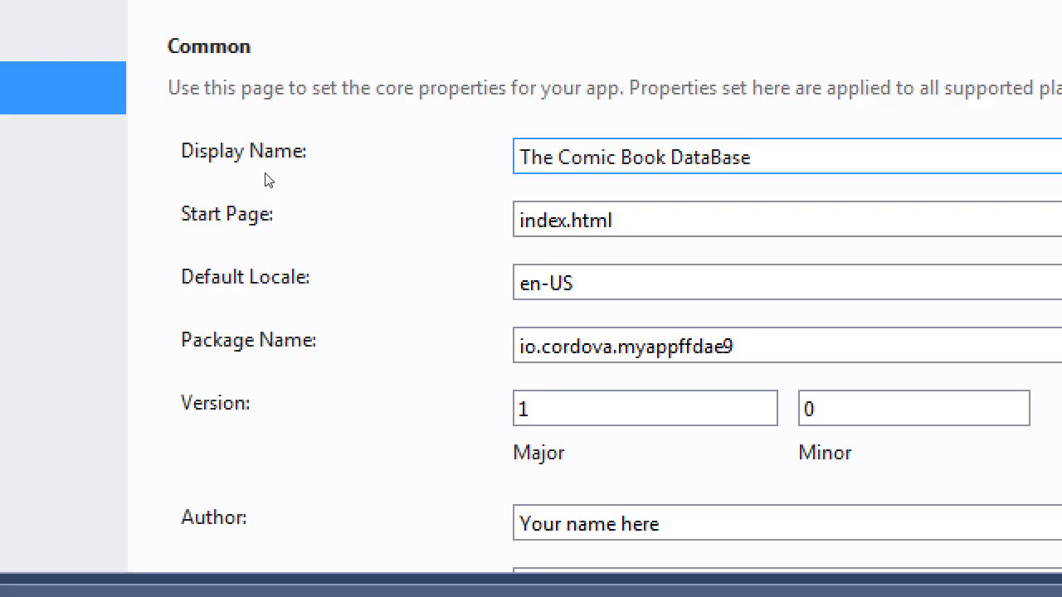
Step: Change the display name back to CBDb
{"action": "key", "text": "ctrl+a"}
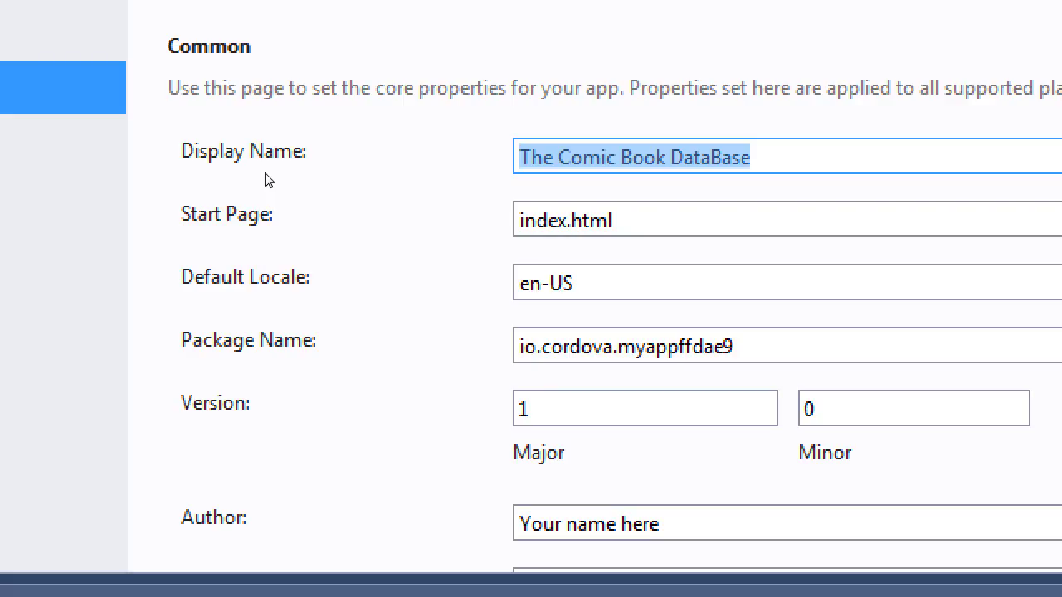
{"action": "type", "text": "CBD"}
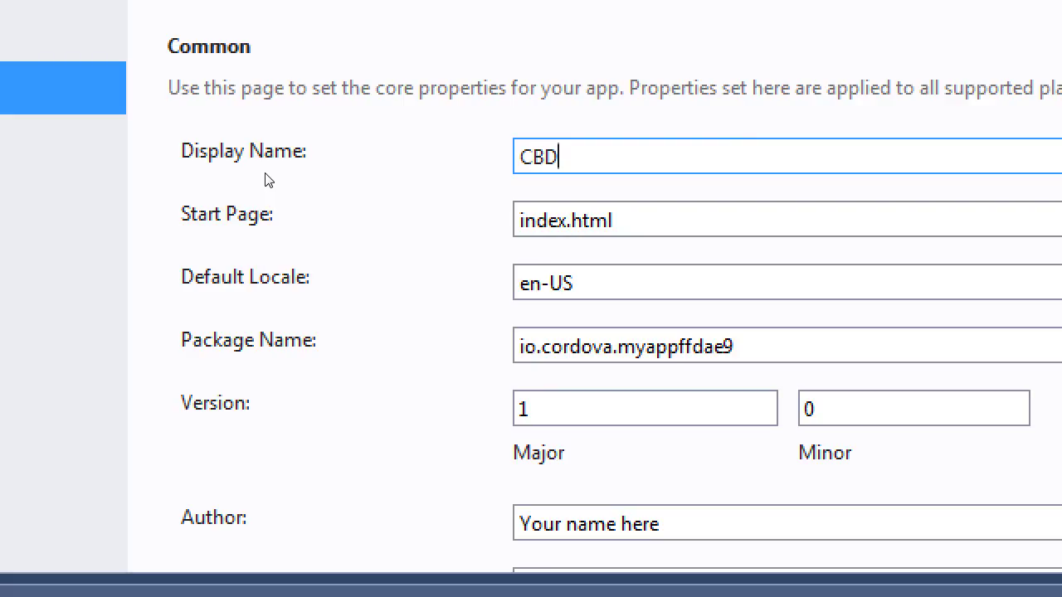
{"action": "type", "text": "b"}
Step: Replace the package name with a reverse-domain identifier made of com, the developer's surname, and cbdb
{"action": "key", "text": "Tab"}
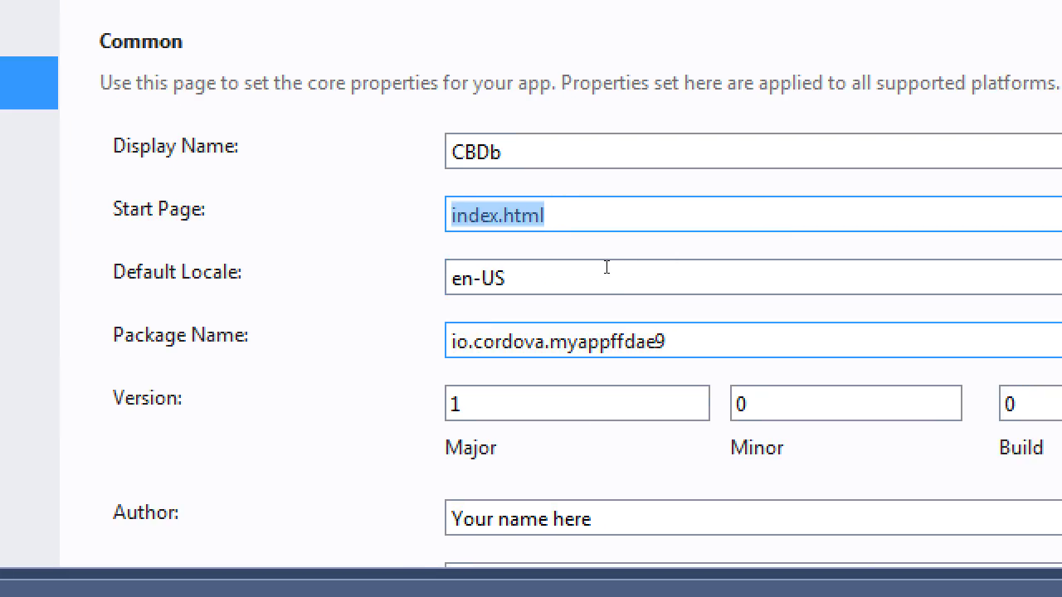
{"action": "key", "text": "Tab"}
{"action": "key", "text": "Tab"}
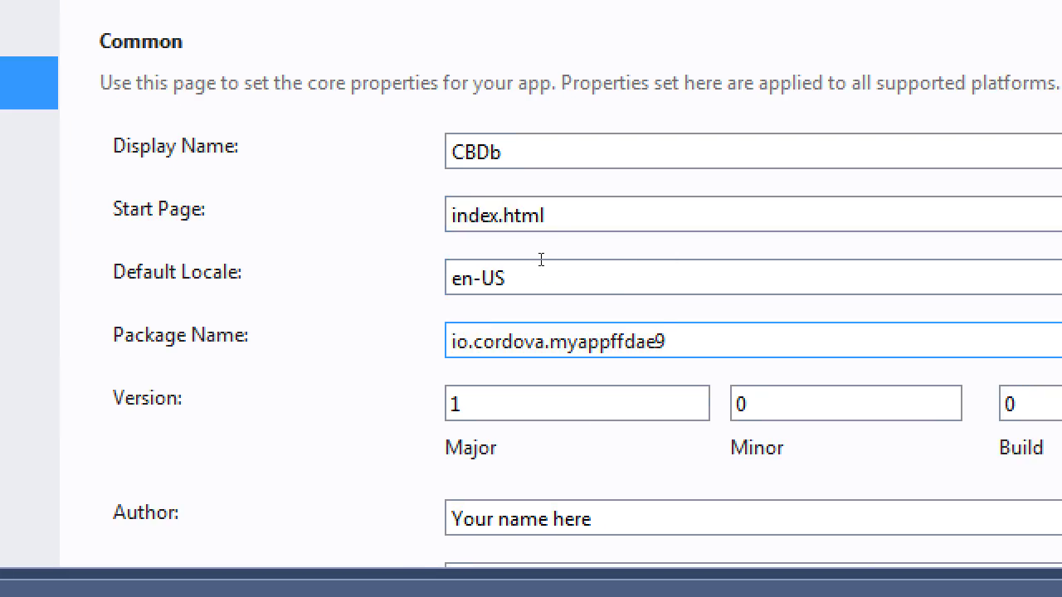
{"action": "key", "text": "shift+End"}
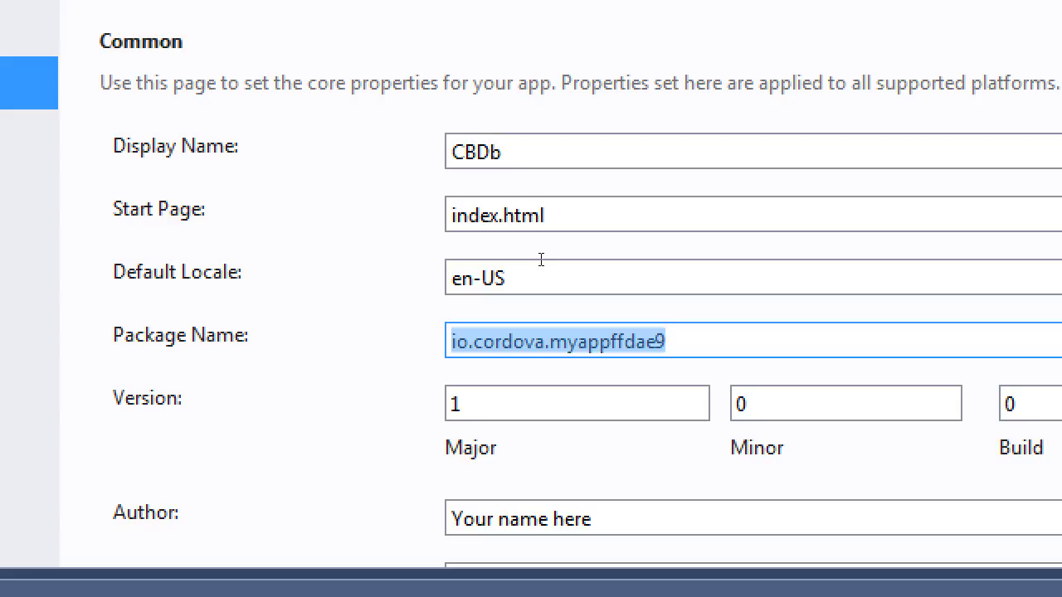
{"action": "type", "text": "com."}
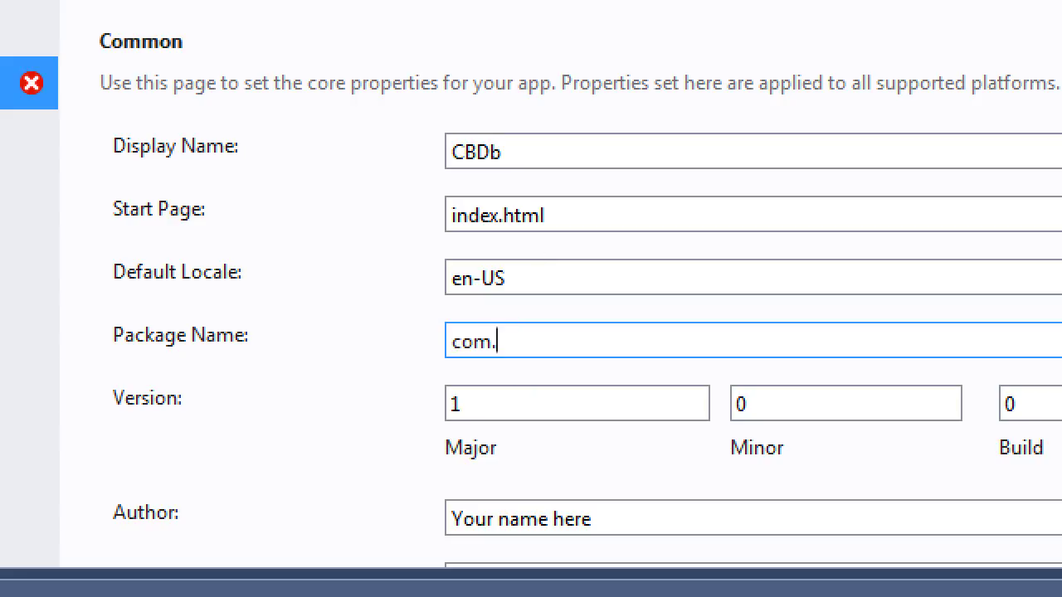
{"action": "type", "text": "campos"}
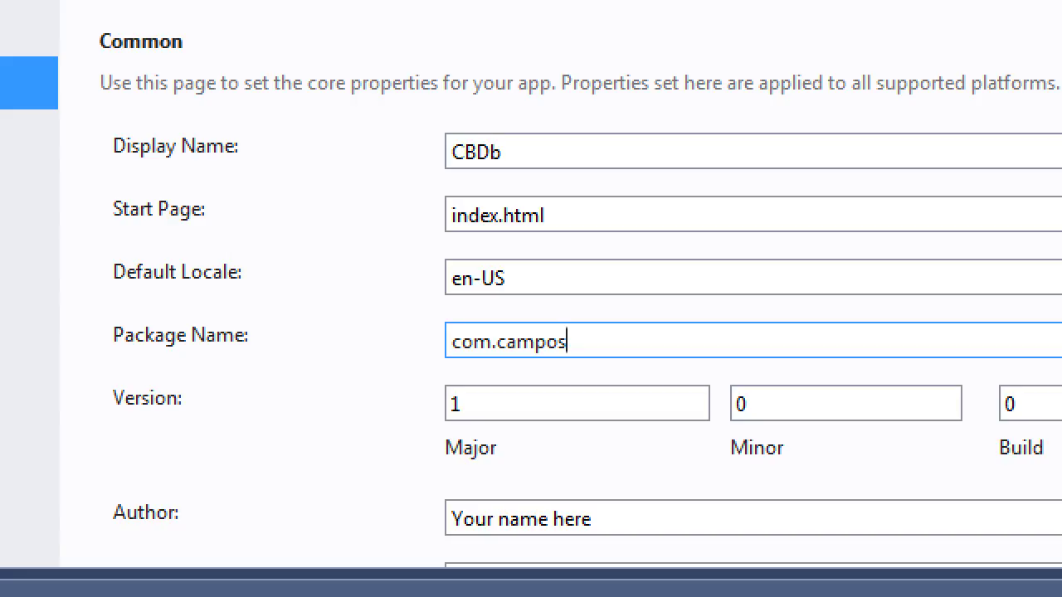
{"action": "type", "text": ".d"}
{"action": "type", "text": "db"}
{"action": "key", "text": "BackSpace"}
{"action": "key", "text": "BackSpace"}
{"action": "type", "text": "bdb"}
Step: Change the middle segment of the package name so that it reads com.smith.cbdb
{"action": "left_click", "coordinate": [605, 341]}
{"action": "key", "text": "Left"}
{"action": "key", "text": "Left"}
{"action": "key", "text": "Left"}
{"action": "key", "text": "Left"}
{"action": "key", "text": "ctrl+shift+Left"}
{"action": "type", "text": "smith"}
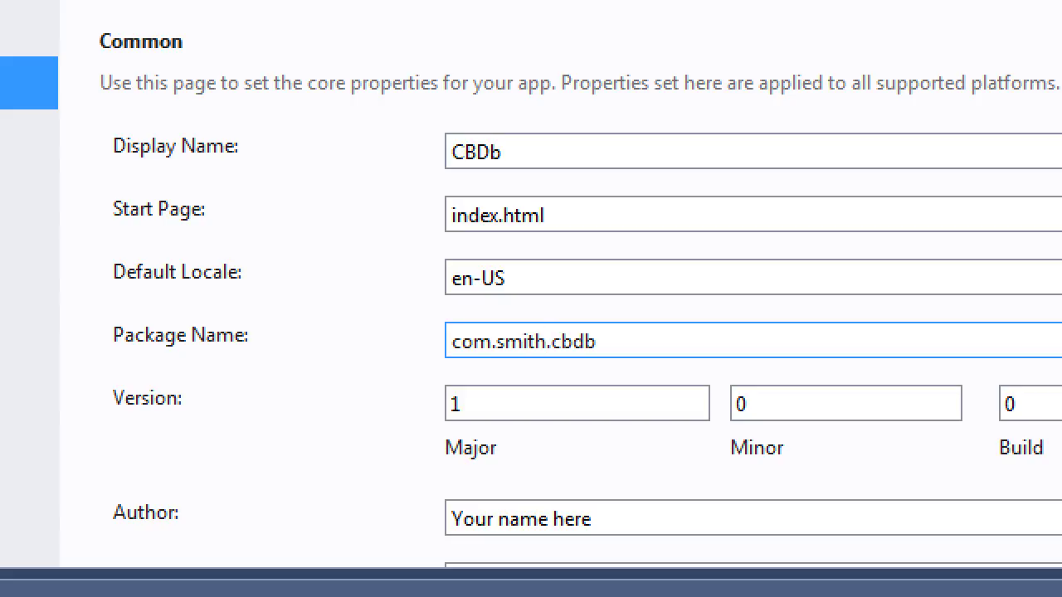
Step: Retype the last segment of the package name as cbdb, and replace it with calc
{"action": "key", "text": "shift+End"}
{"action": "key", "text": "Delete"}
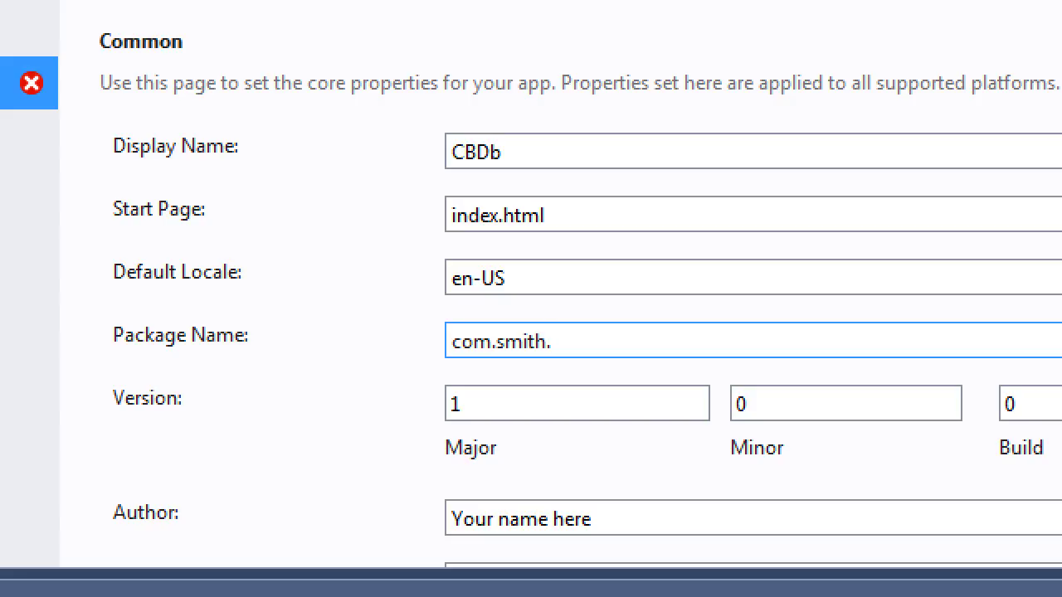
{"action": "type", "text": "cbdb"}
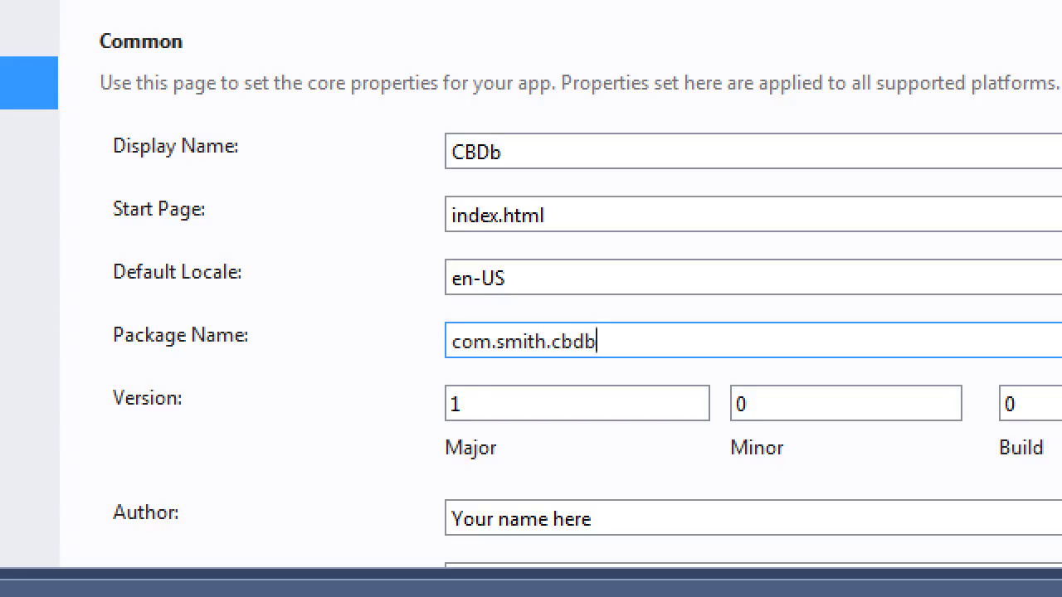
{"action": "key", "text": "BackSpace"}
{"action": "key", "text": "BackSpace"}
{"action": "key", "text": "BackSpace"}
{"action": "key", "text": "BackSpace"}
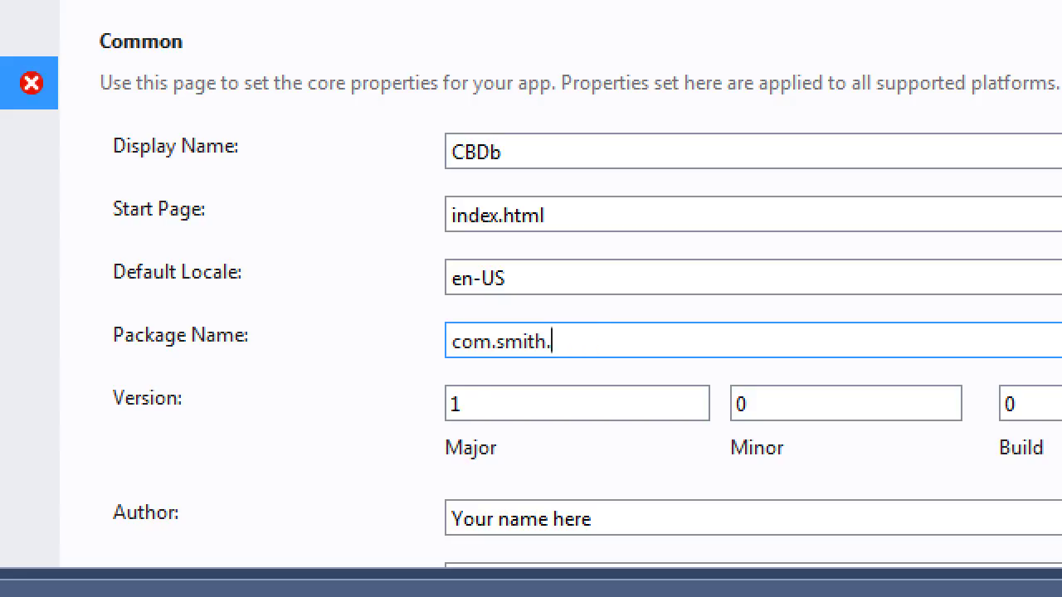
{"action": "type", "text": "calc"}
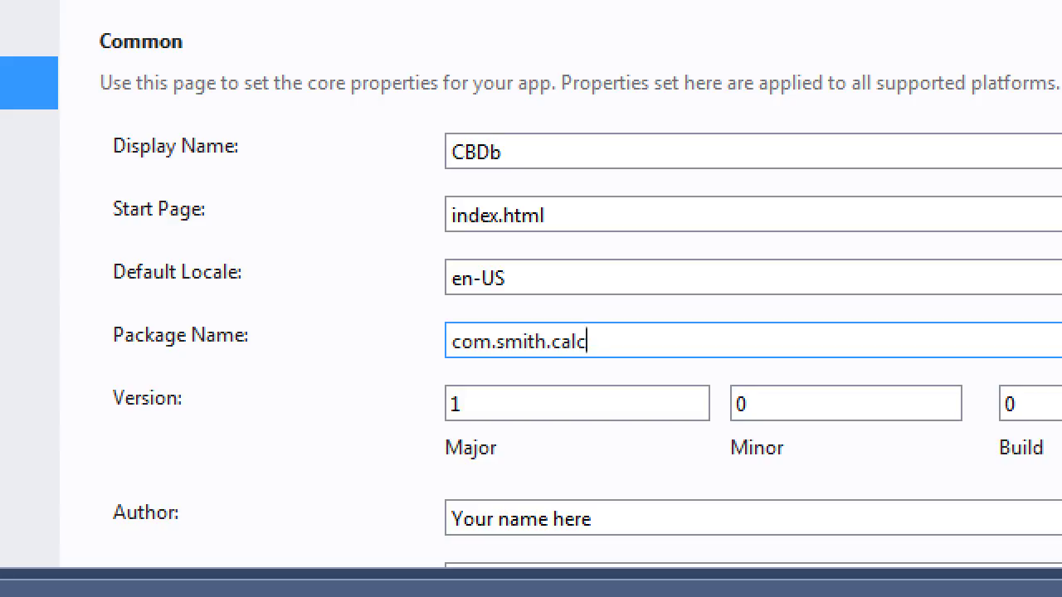
Step: Change the last segment of the package name to comicbookdatabase
{"action": "key", "text": "BackSpace"}
{"action": "key", "text": "BackSpace"}
{"action": "key", "text": "BackSpace"}
{"action": "key", "text": "BackSpace"}
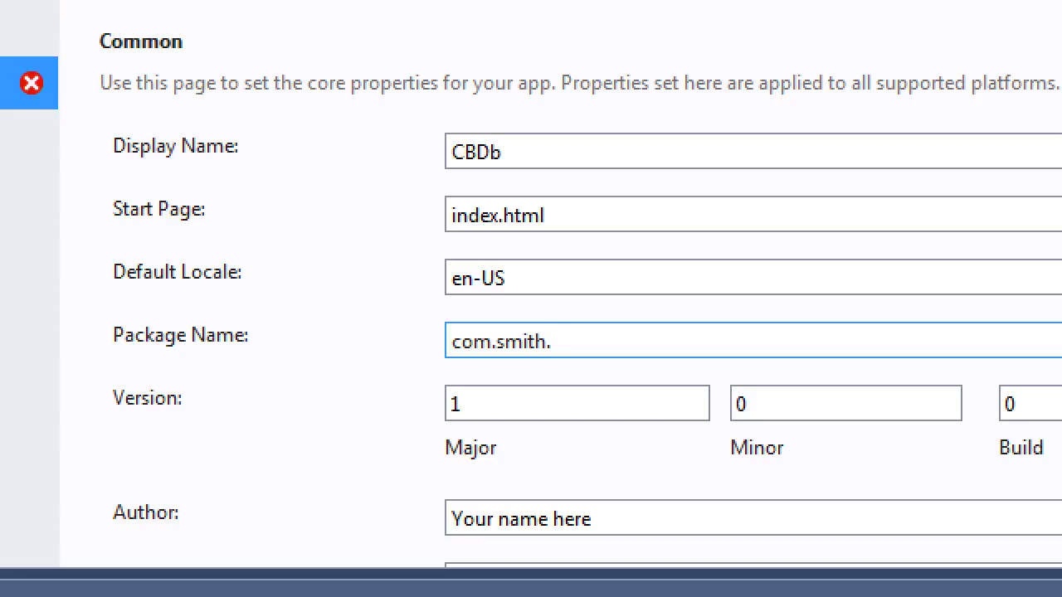
{"action": "type", "text": "comicbookdatabase"}
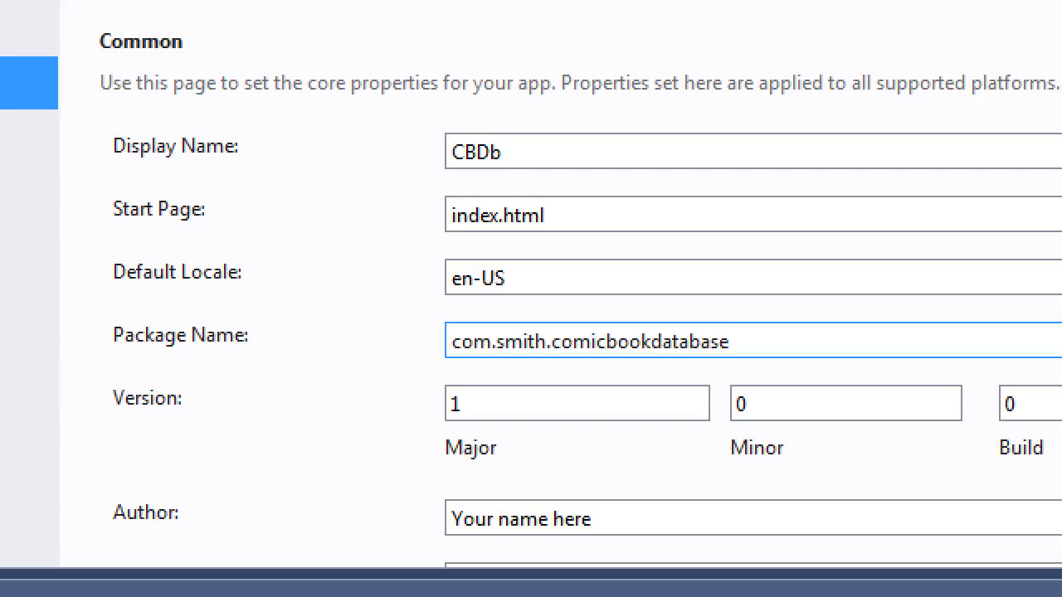
Step: Replace the whole package name with vmcink.net, and clear the field again
{"action": "key", "text": "ctrl+a"}
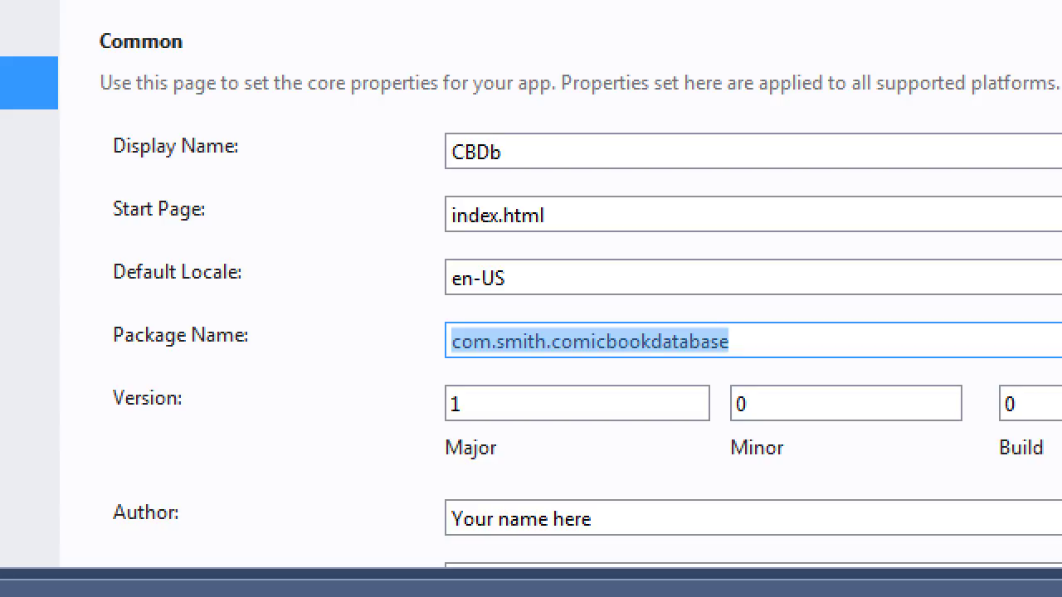
{"action": "type", "text": "vmcink.net"}
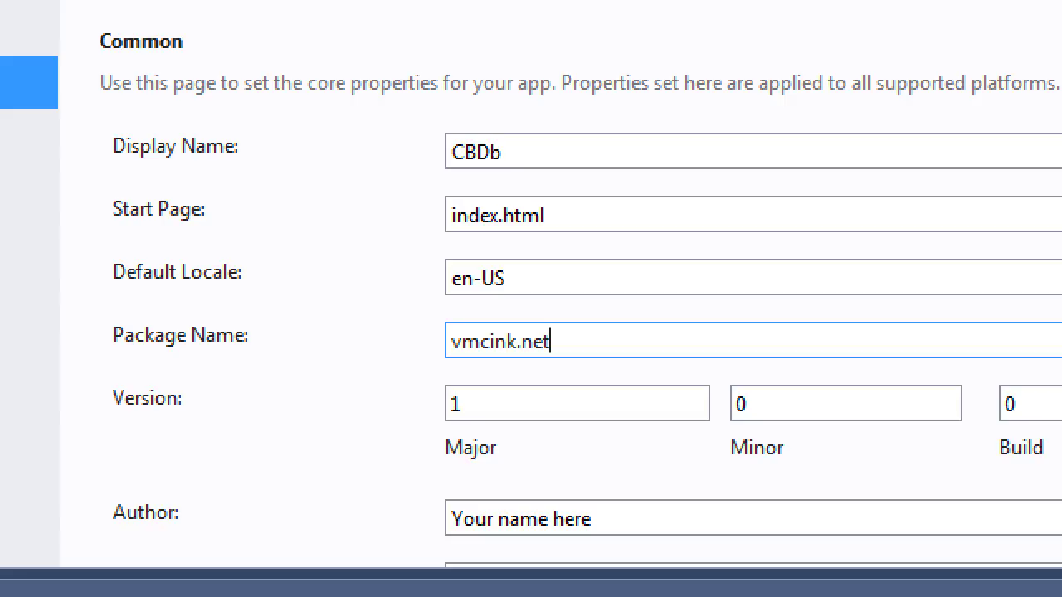
{"action": "key", "text": "BackSpace"}
{"action": "key", "text": "BackSpace"}
{"action": "key", "text": "BackSpace"}
{"action": "key", "text": "BackSpace"}
{"action": "key", "text": "BackSpace"}
{"action": "key", "text": "BackSpace"}
{"action": "key", "text": "BackSpace"}
{"action": "key", "text": "BackSpace"}
{"action": "key", "text": "BackSpace"}
{"action": "key", "text": "BackSpace"}
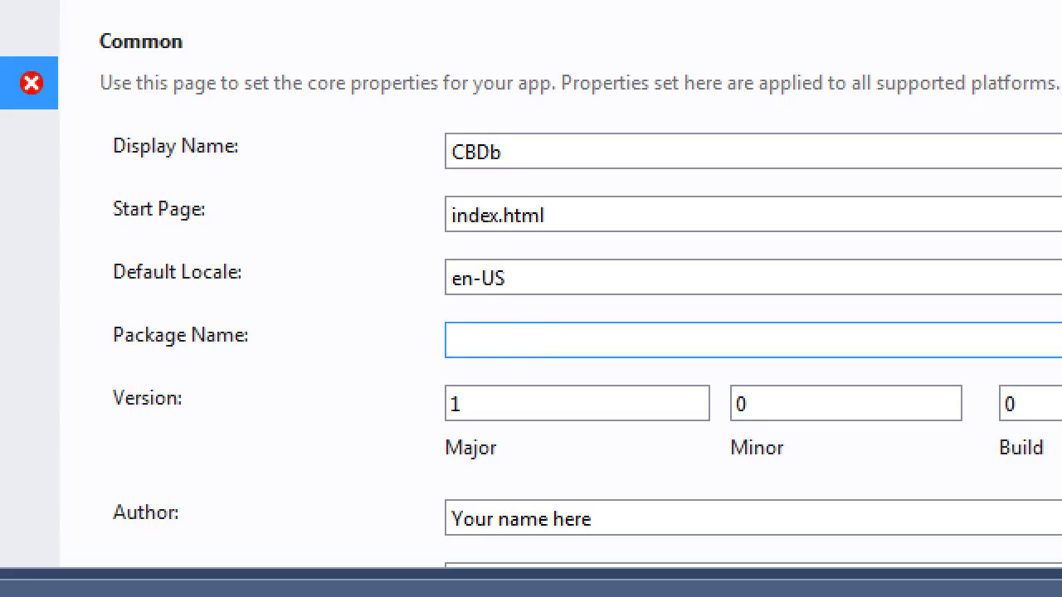
Step: Enter net.vmcink.cbdb as the package name, and highlight its domain part and its app segment in turn
{"action": "type", "text": "net"}
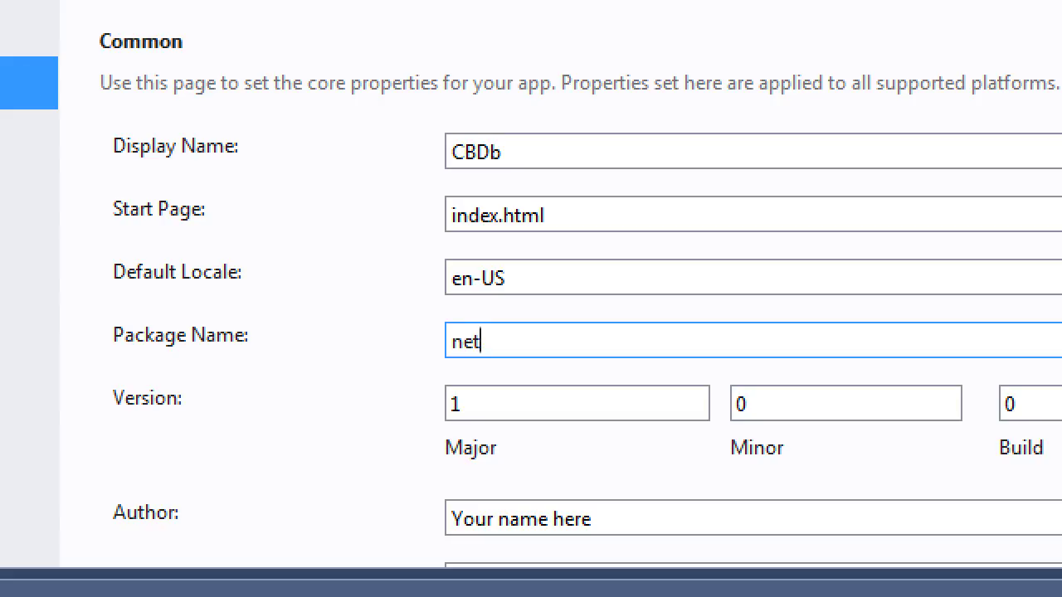
{"action": "type", "text": ".vmcink.cbdb"}
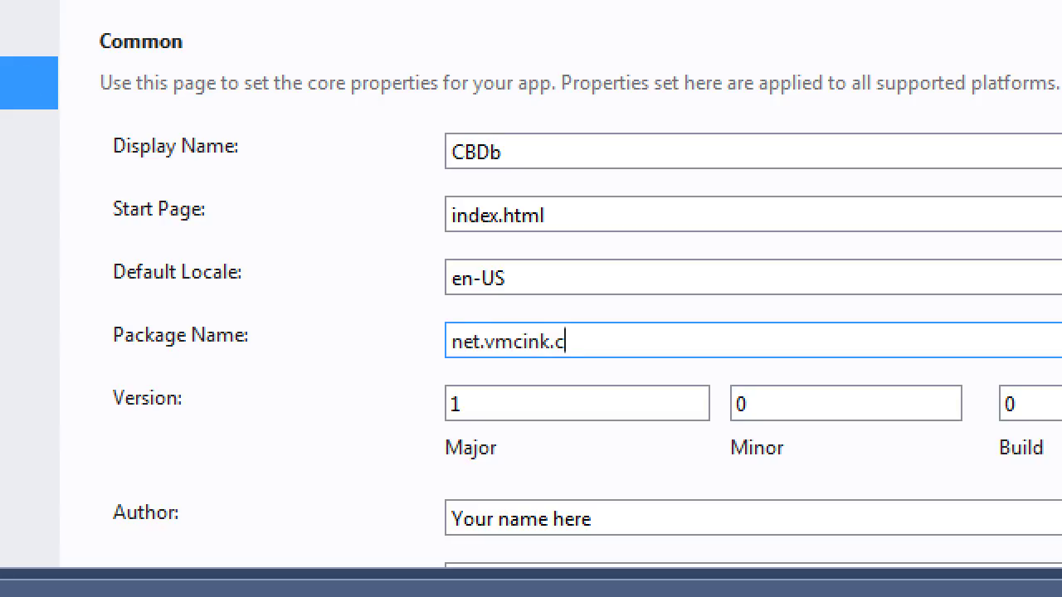
{"action": "key", "text": "Left"}
{"action": "key", "text": "Left"}
{"action": "key", "text": "Left"}
{"action": "key", "text": "Left"}
{"action": "key", "text": "Left"}
{"action": "key", "text": "ctrl+shift+Left"}
{"action": "key", "text": "ctrl+shift+Left"}
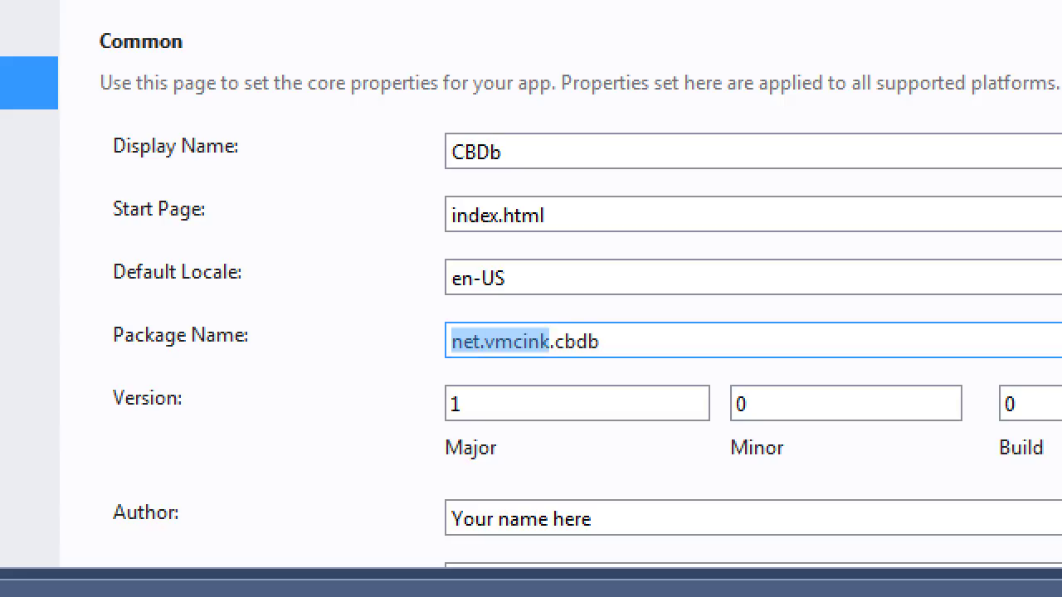
{"action": "key", "text": "End"}
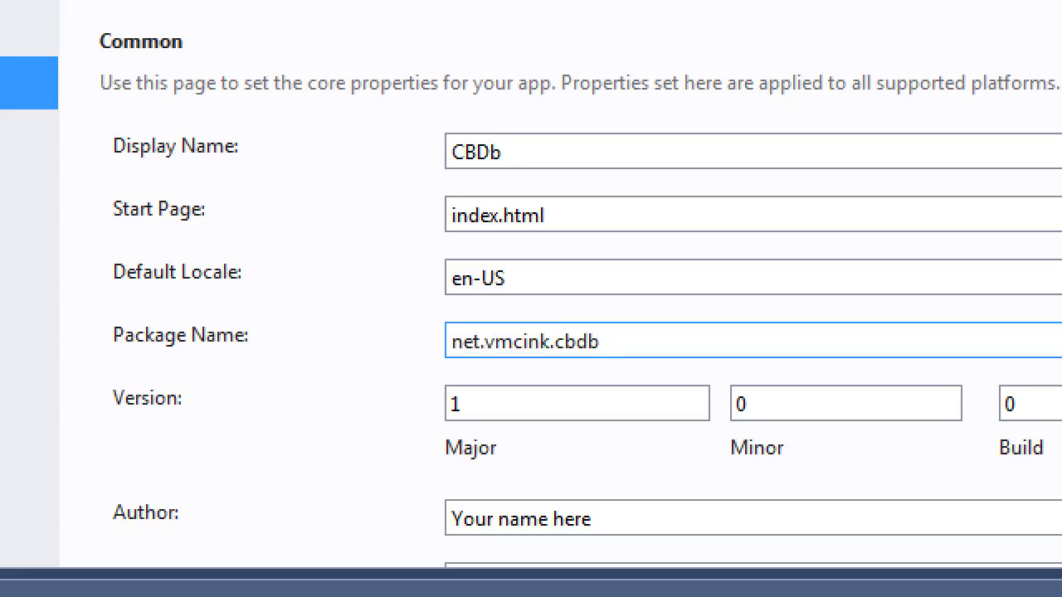
{"action": "key", "text": "ctrl+shift+Left"}
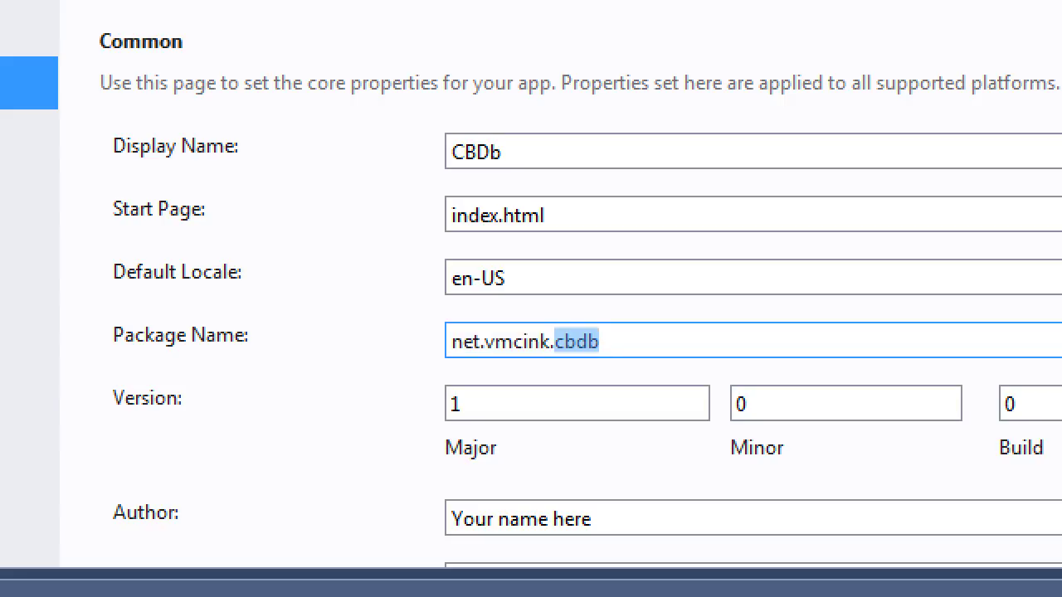
Step: Replace the package name with com.smith.calculator, and change its last segment to cbdb
{"action": "key", "text": "BackSpace"}
{"action": "key", "text": "BackSpace"}
{"action": "key", "text": "BackSpace"}
{"action": "key", "text": "BackSpace"}
{"action": "key", "text": "BackSpace"}
{"action": "key", "text": "BackSpace"}
{"action": "key", "text": "BackSpace"}
{"action": "key", "text": "BackSpace"}
{"action": "key", "text": "BackSpace"}
{"action": "key", "text": "BackSpace"}
{"action": "key", "text": "BackSpace"}
{"action": "key", "text": "BackSpace"}
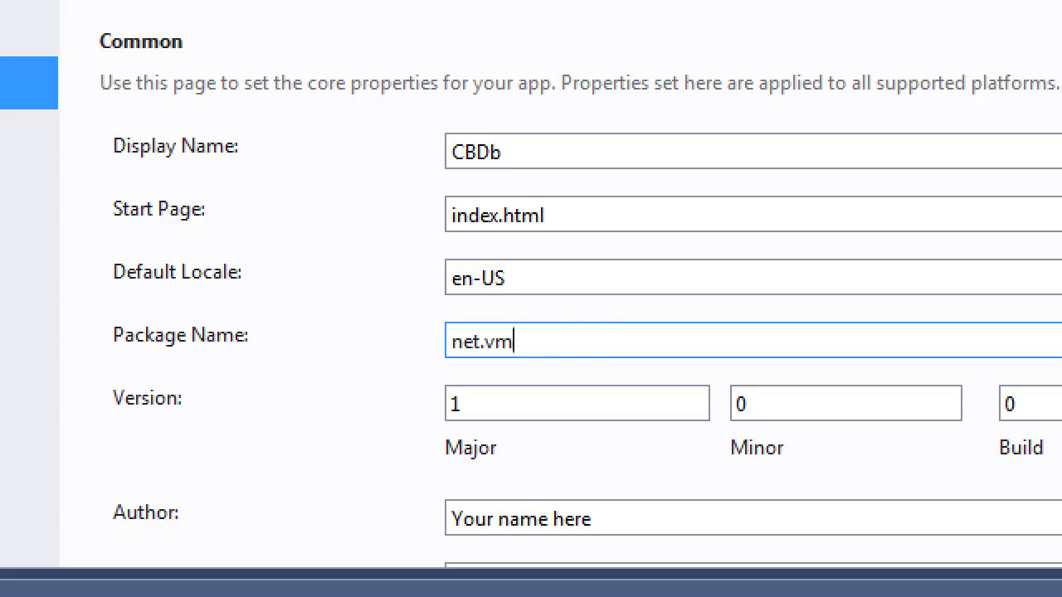
{"action": "type", "text": "com.smith.cal"}
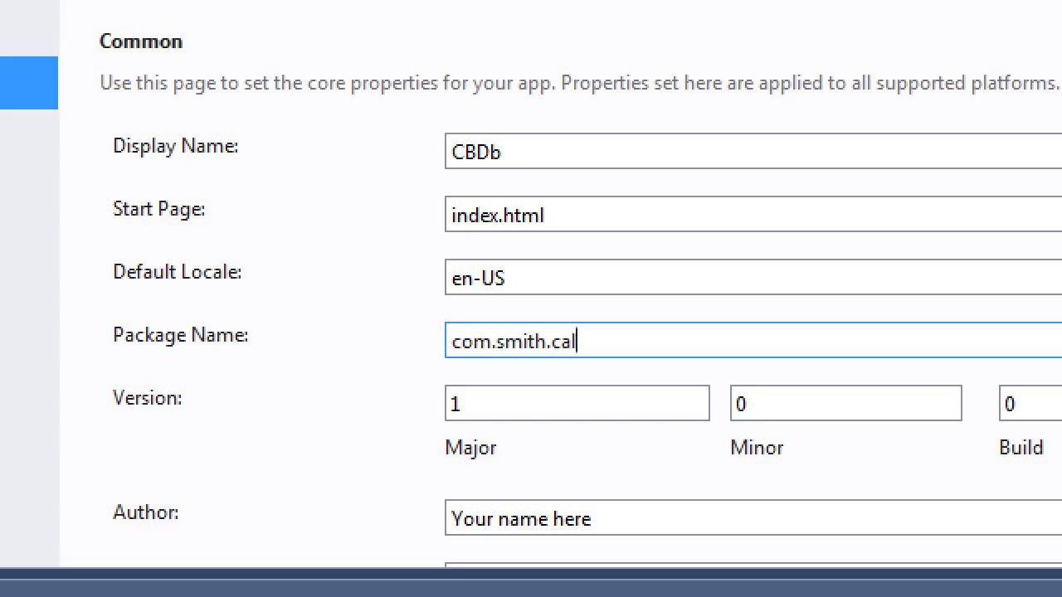
{"action": "type", "text": "culator"}
{"action": "key", "text": "ctrl+shift+Left"}
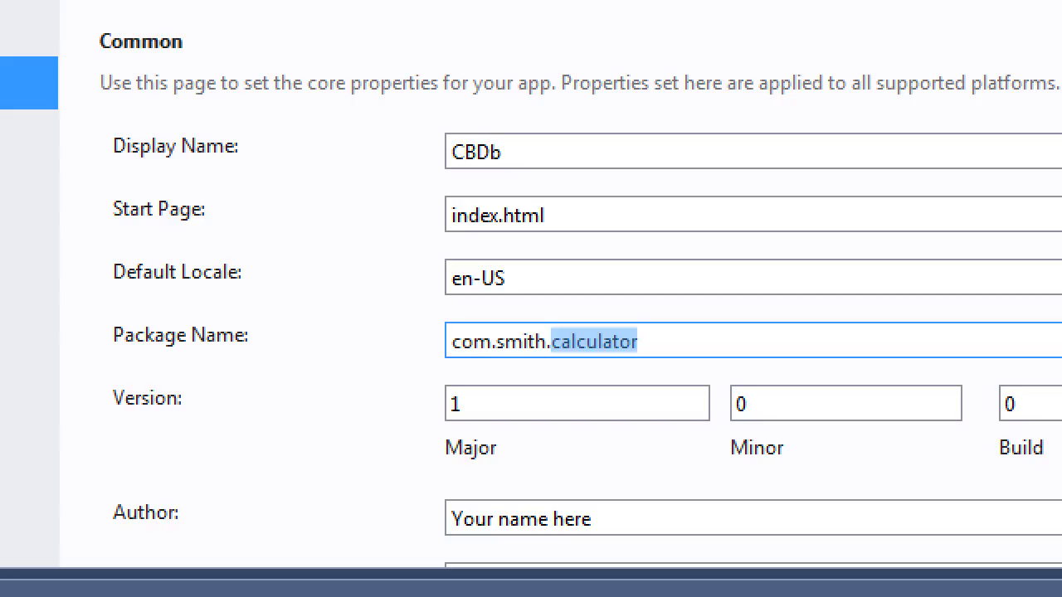
{"action": "type", "text": "cbdb"}
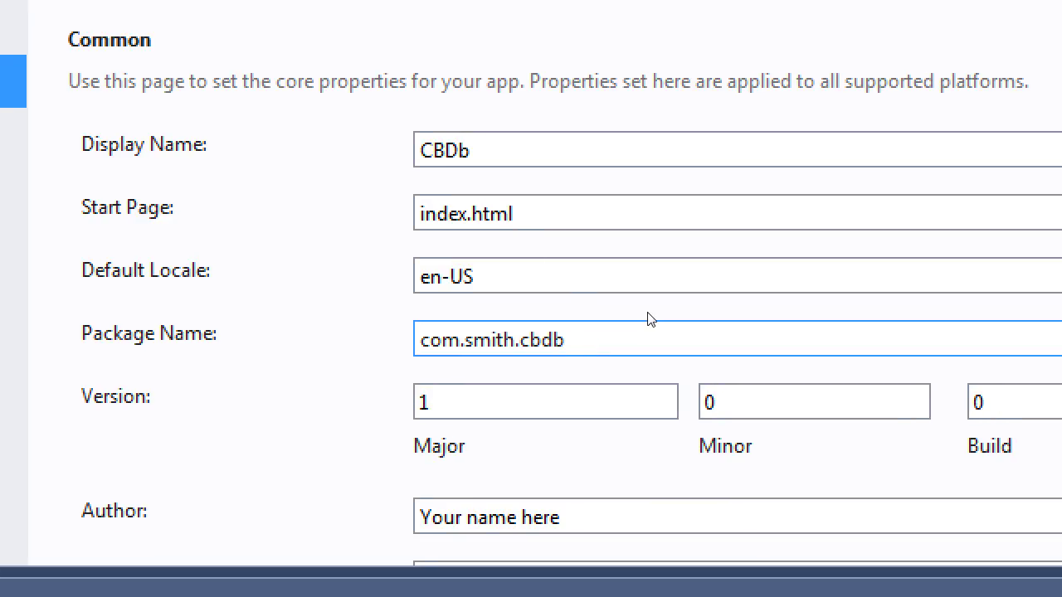
Step: Set the app's minor version number to 1 and its build number to 20170713
{"action": "key", "text": "Tab"}
{"action": "key", "text": "Tab"}
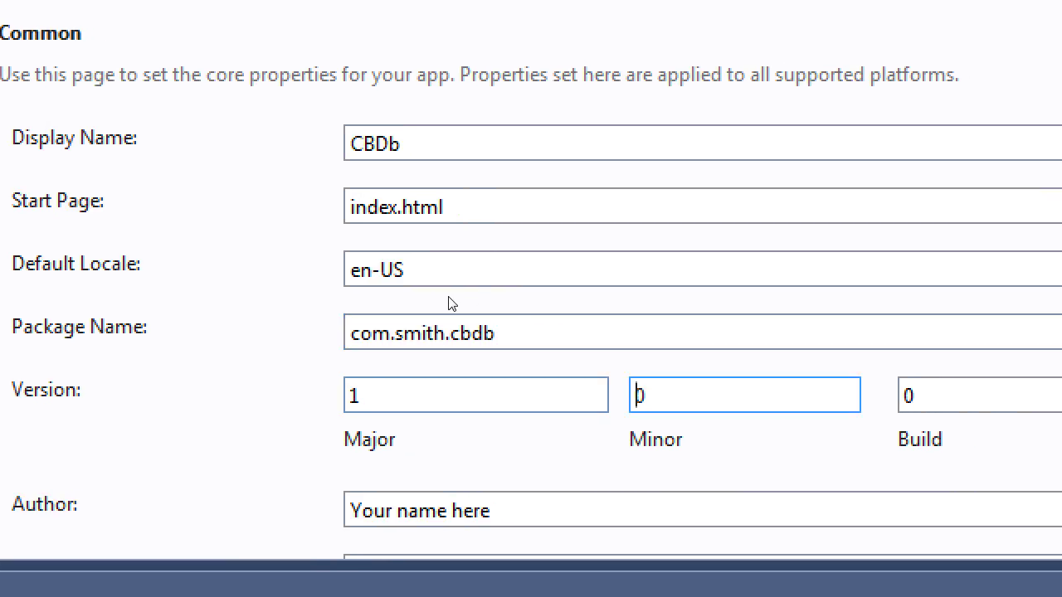
{"action": "type", "text": "1"}
{"action": "key", "text": "Right"}
{"action": "key", "text": "BackSpace"}
{"action": "key", "text": "Tab"}
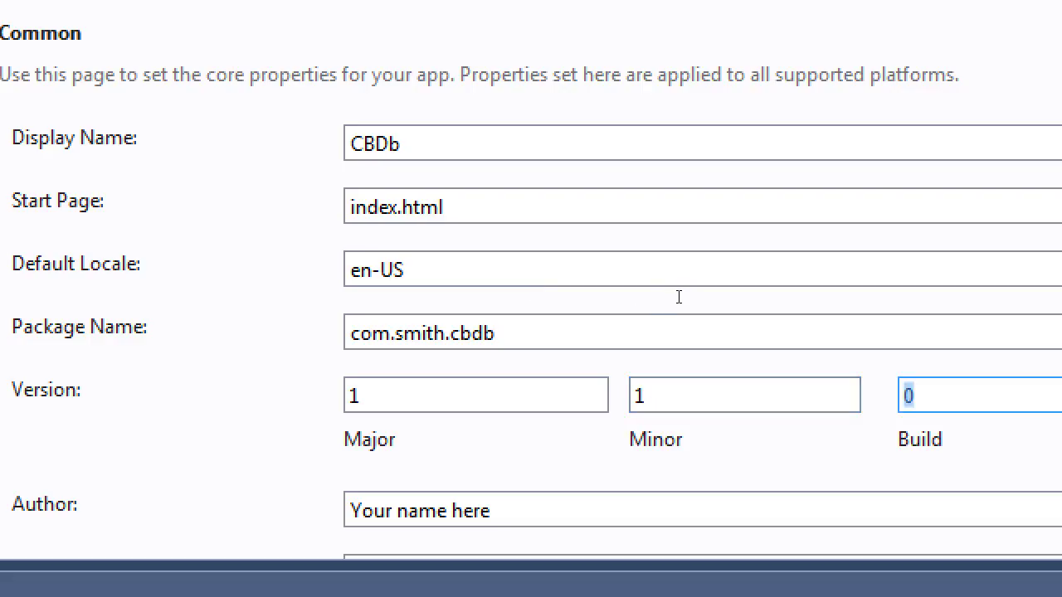
{"action": "type", "text": "20170713"}
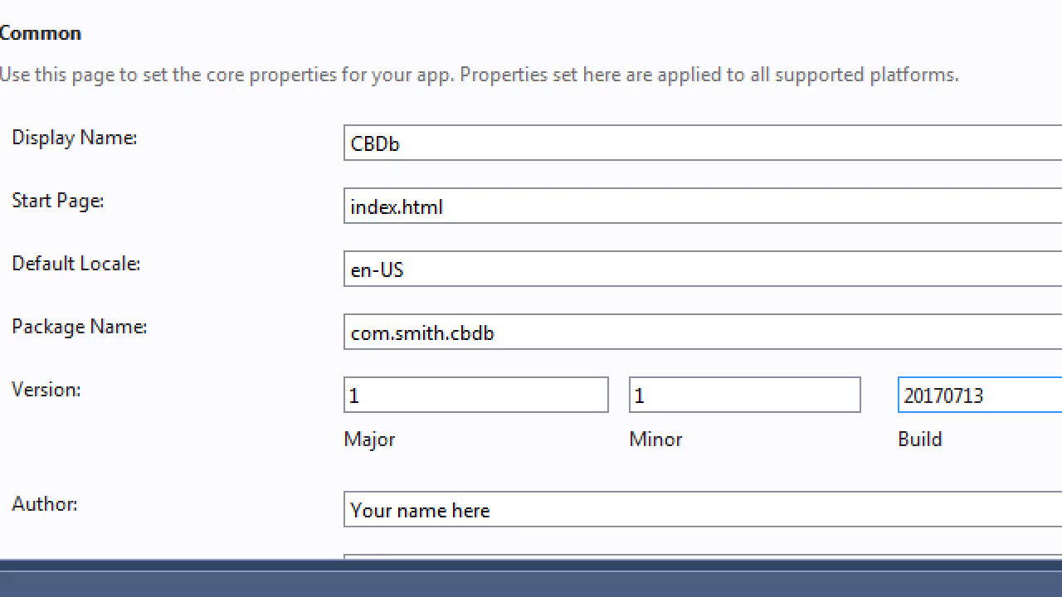
{"action": "key", "text": "shift+Tab"}
{"action": "key", "text": "shift+Tab"}
{"action": "key", "text": "shift+Tab"}
{"action": "key", "text": "Tab"}
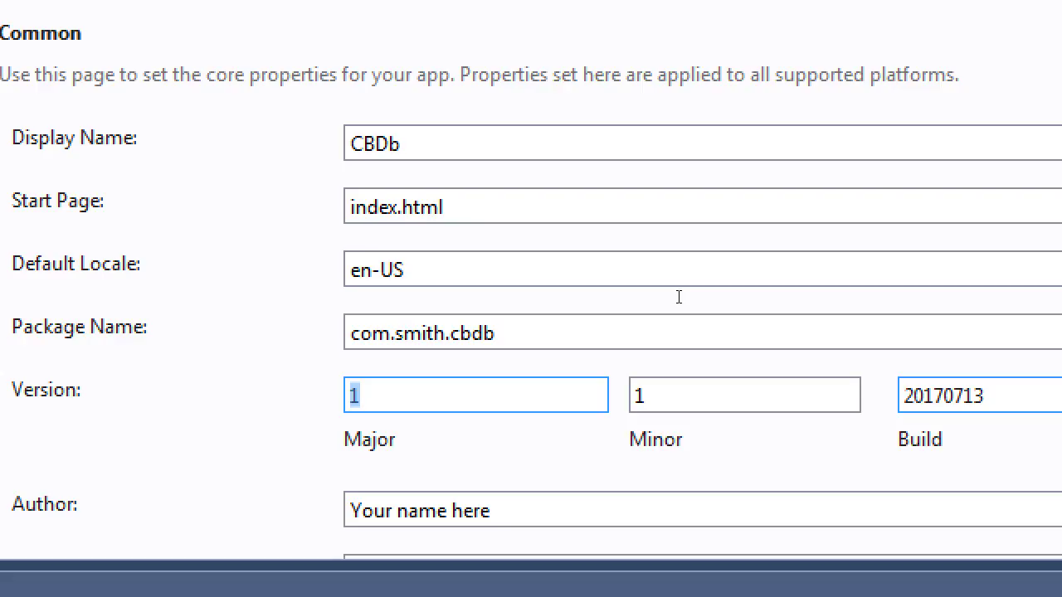
{"action": "key", "text": "Tab"}
{"action": "key", "text": "Tab"}
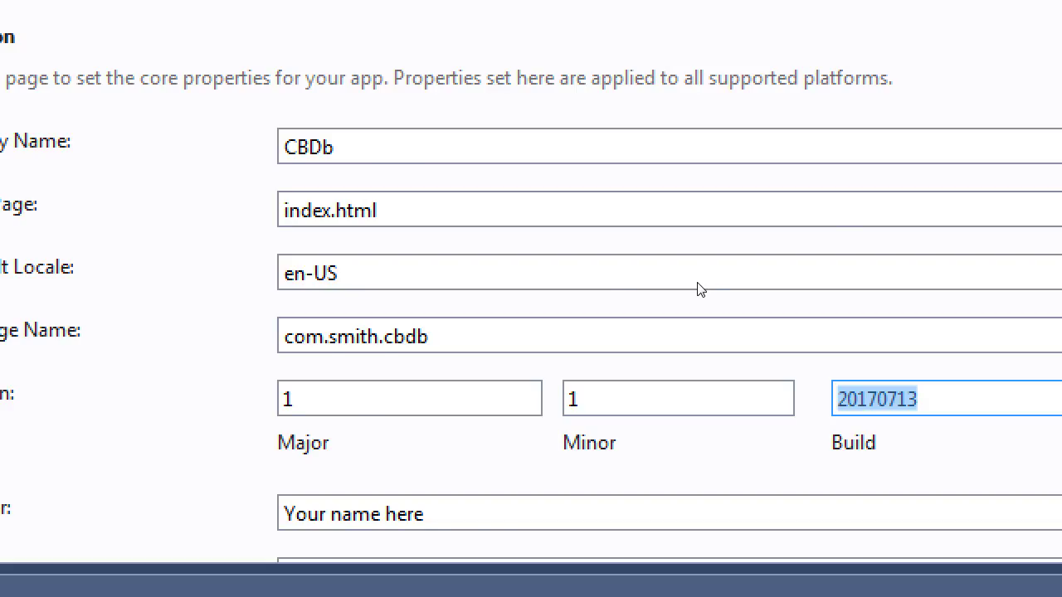
Step: Replace the author placeholder with a company name made of the developer's first name and App Design Co
{"action": "scroll", "coordinate": [699, 290], "scroll_direction": "down", "scroll_amount": 5}
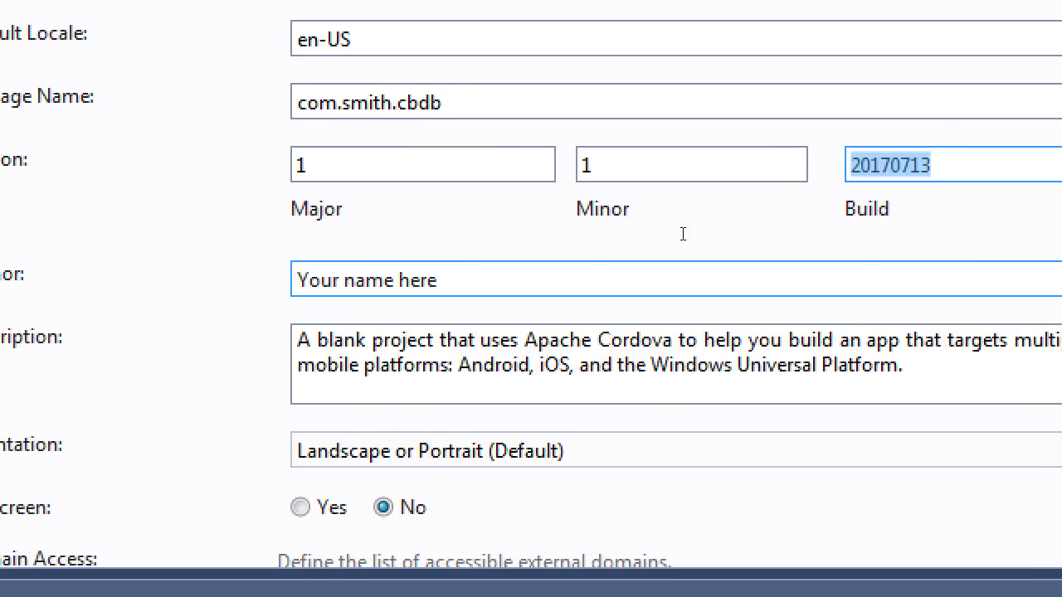
{"action": "left_click_drag", "start_coordinate": [299, 281], "coordinate": [521, 238]}
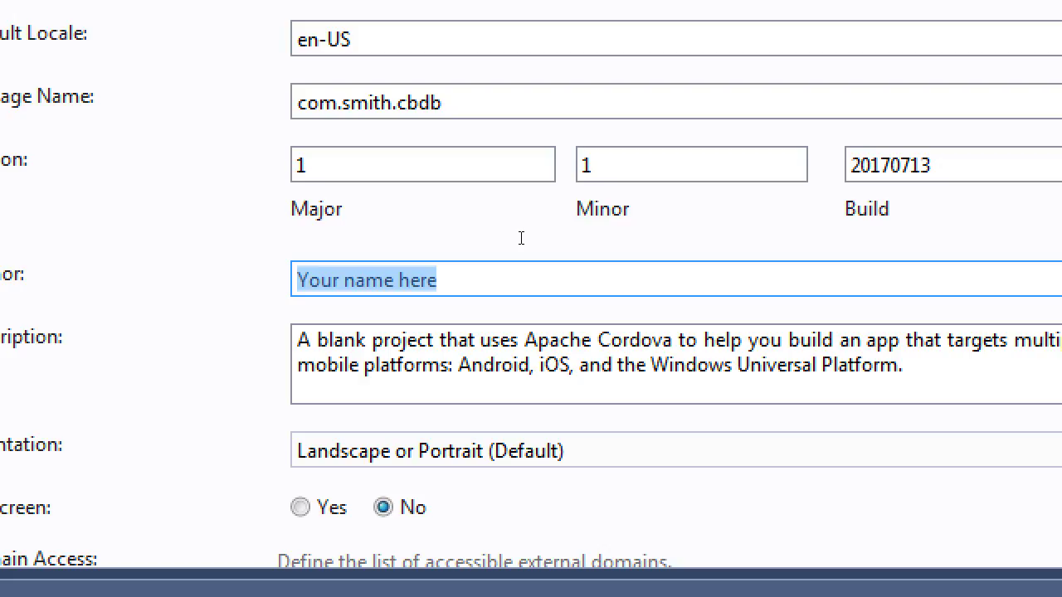
{"action": "type", "text": "Victor's App"}
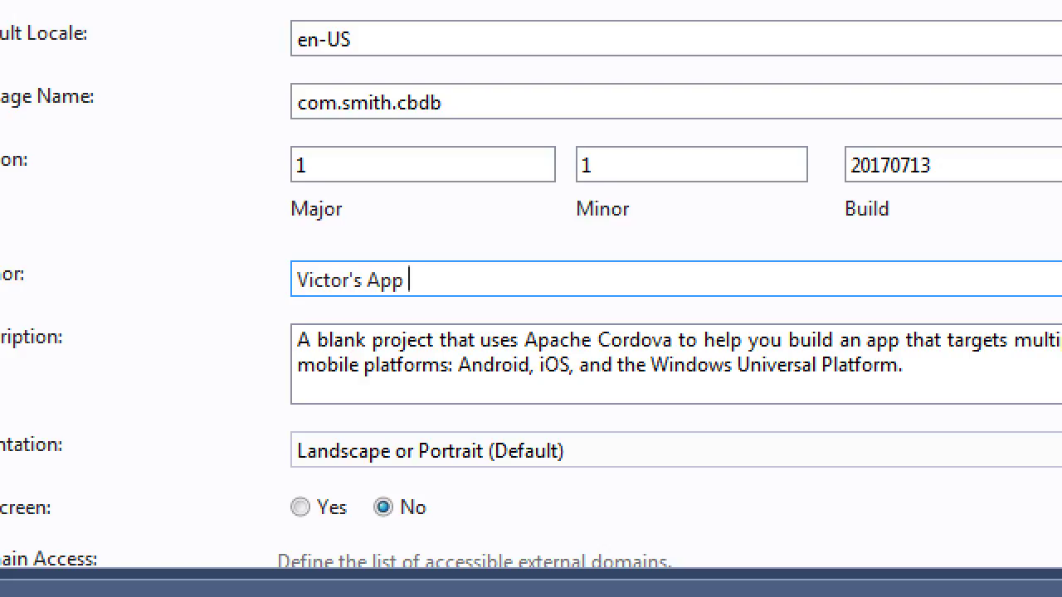
{"action": "type", "text": " Design Co."}
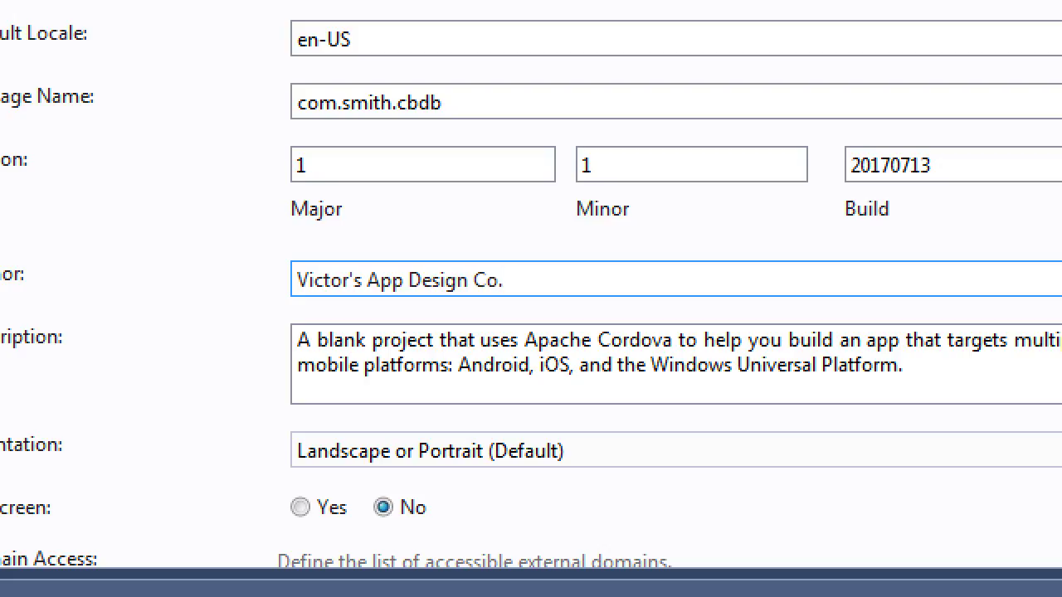
Step: Replace the leading personal name in the author entry so that it reads Smith App Design Co
{"action": "key", "text": "Home"}
{"action": "key", "text": "Delete"}
{"action": "key", "text": "Delete"}
{"action": "key", "text": "Delete"}
{"action": "key", "text": "Delete"}
{"action": "key", "text": "Delete"}
{"action": "key", "text": "Delete"}
{"action": "key", "text": "Delete"}
{"action": "key", "text": "Delete"}
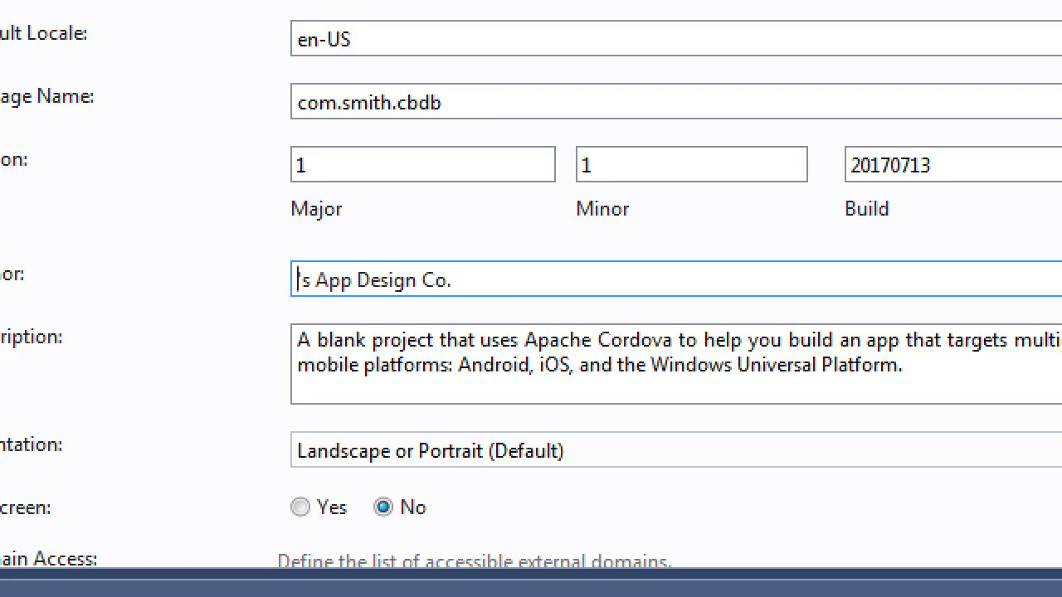
{"action": "type", "text": "Smith"}
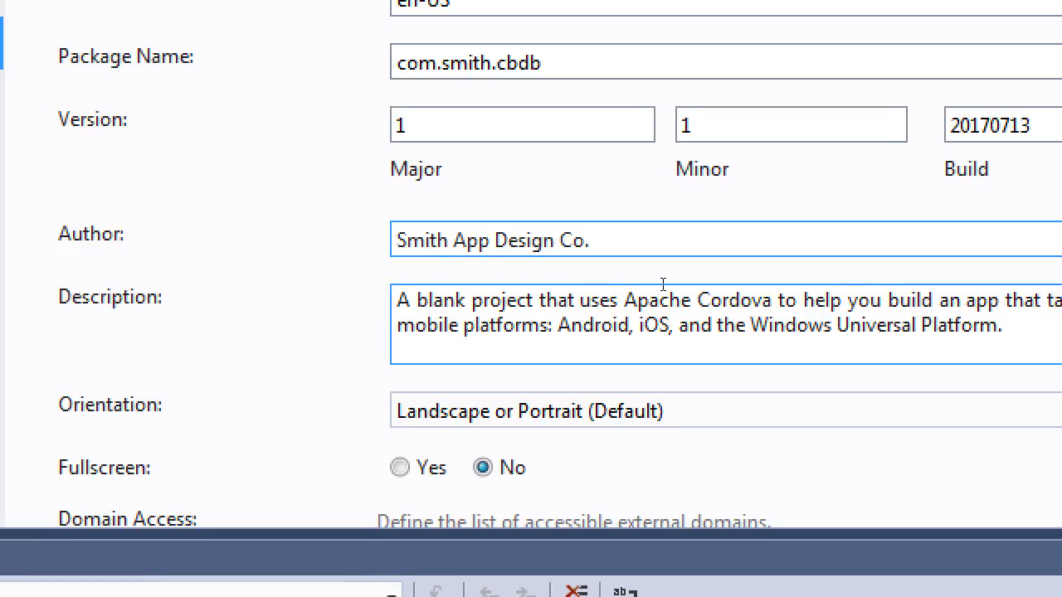
Step: Replace the default project description with the opening text "The Comic DataBase app. Track"
{"action": "triple_click", "coordinate": [915, 295]}
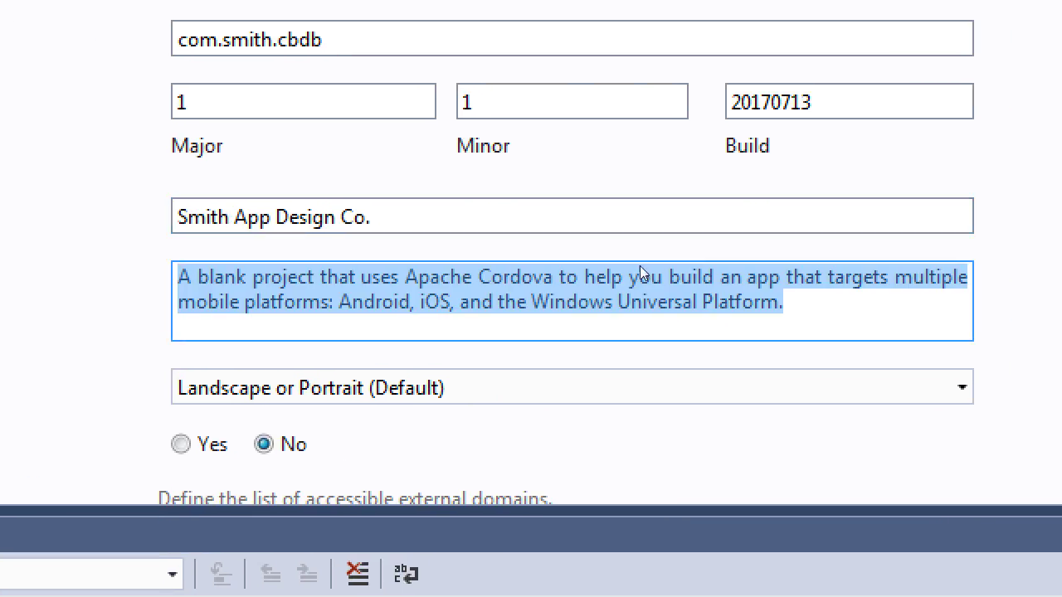
{"action": "key", "text": "Delete"}
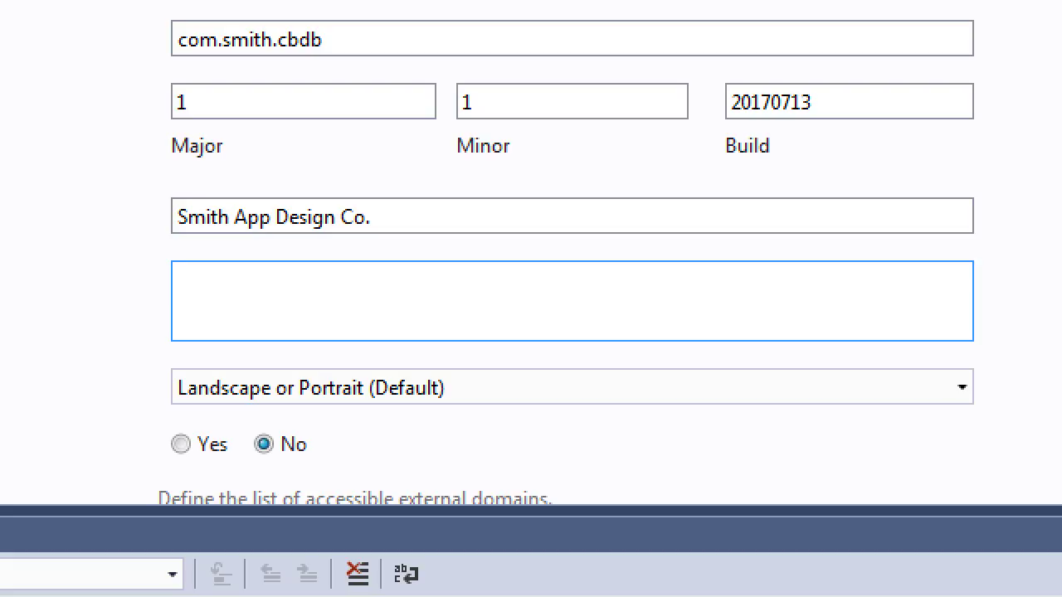
{"action": "type", "text": "The Comic Database"}
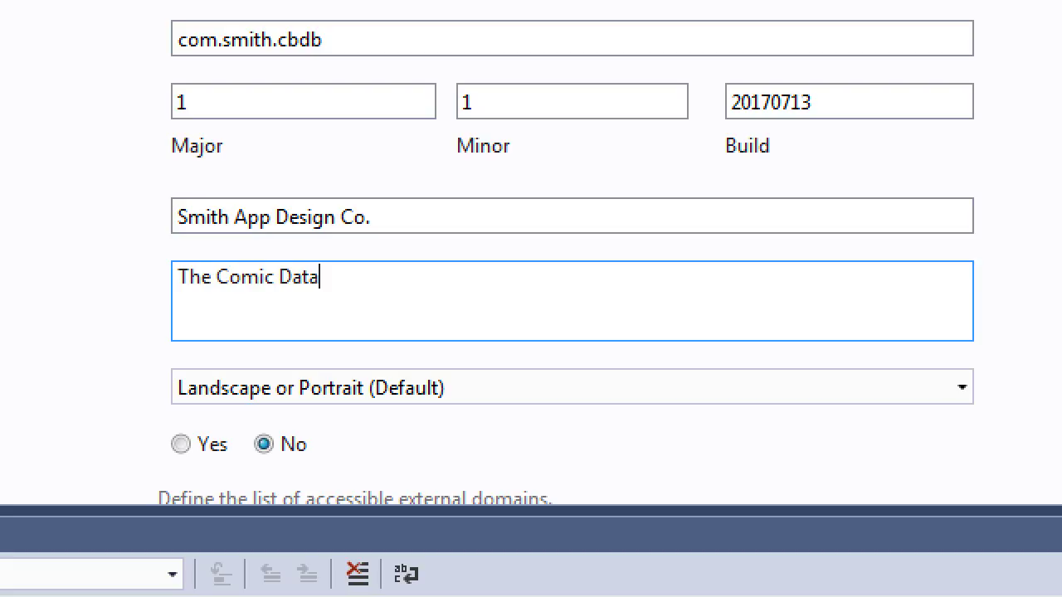
{"action": "key", "text": "BackSpace"}
{"action": "key", "text": "BackSpace"}
{"action": "key", "text": "BackSpace"}
{"action": "key", "text": "BackSpace"}
{"action": "type", "text": "Da"}
{"action": "key", "text": "BackSpace"}
{"action": "key", "text": "BackSpace"}
{"action": "type", "text": "Base app. Track "}
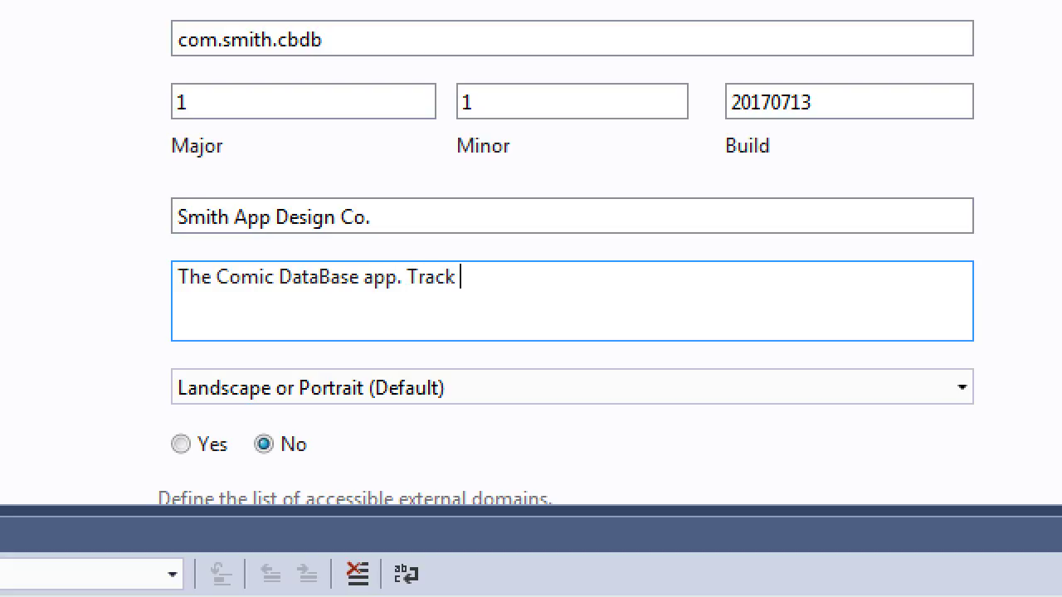
Step: Continue the description with "your collection! Save names, years, pictures, and notes for any comic book."
{"action": "type", "text": "your collectio"}
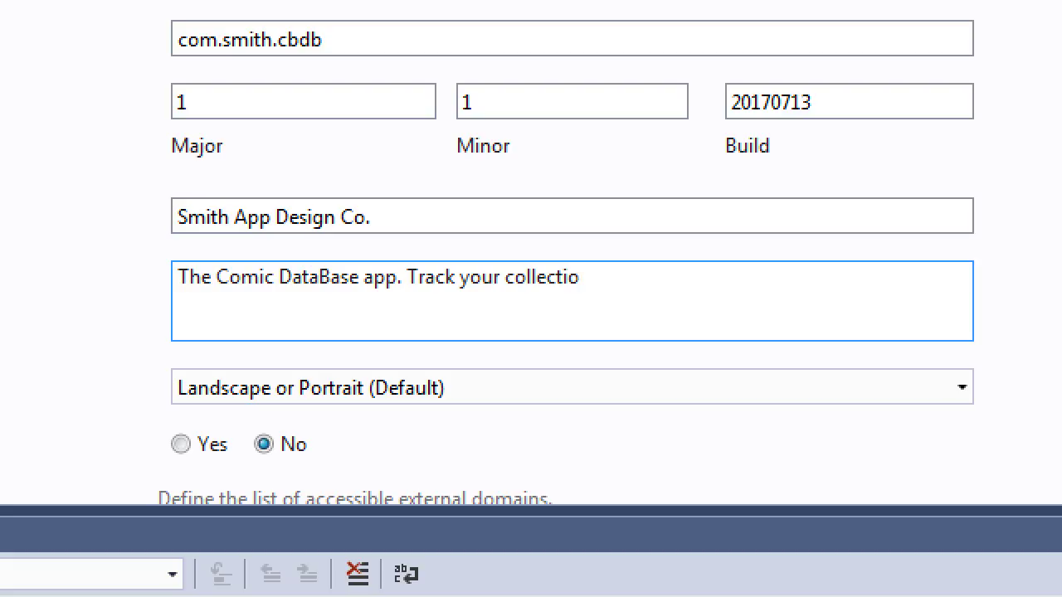
{"action": "type", "text": "n! Save names"}
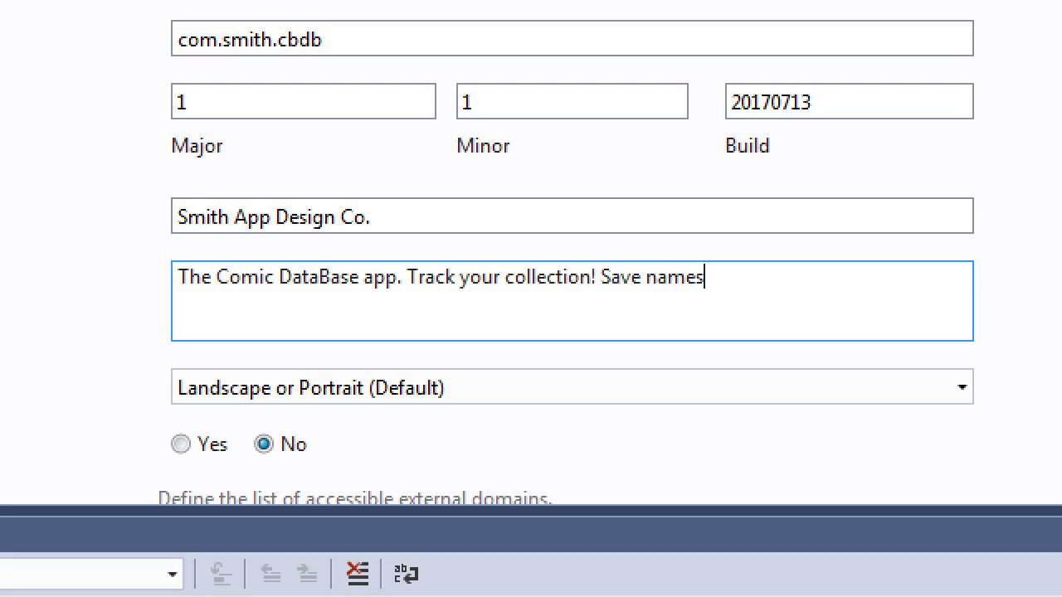
{"action": "type", "text": ", years, pictures,"}
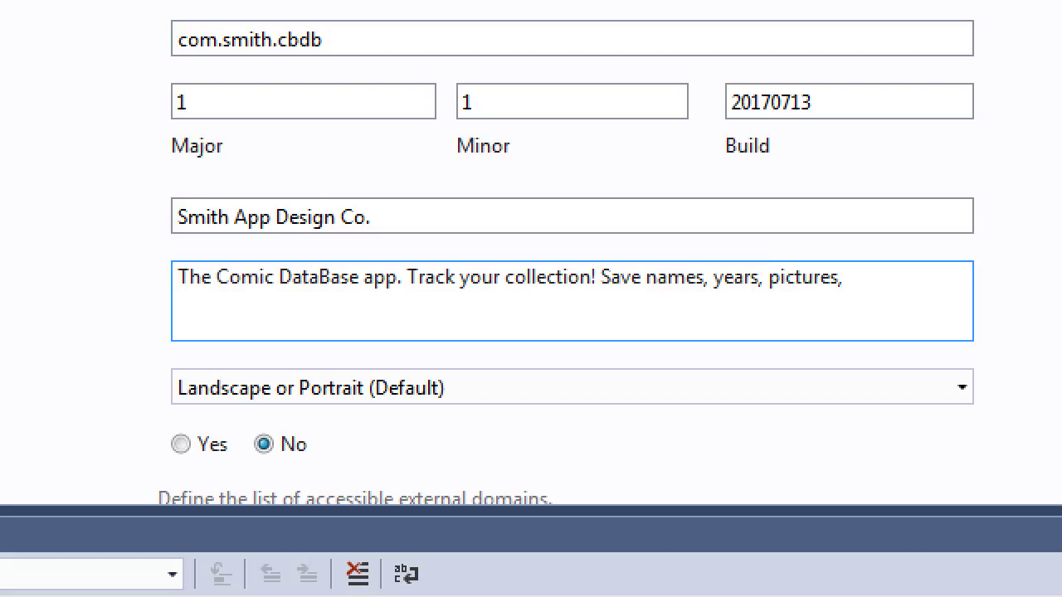
{"action": "type", "text": " and notes"}
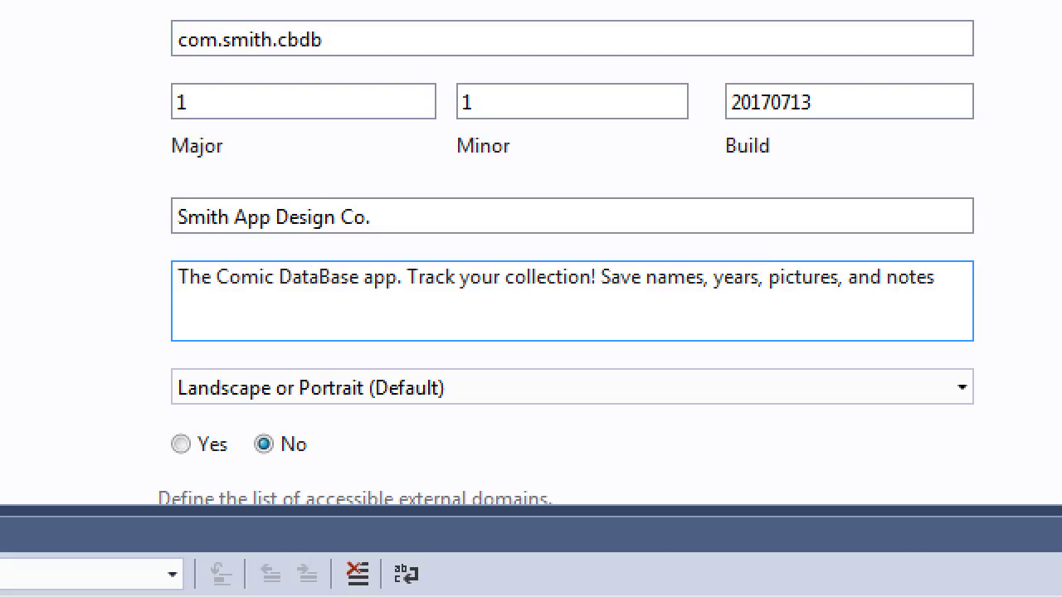
{"action": "type", "text": " for any c"}
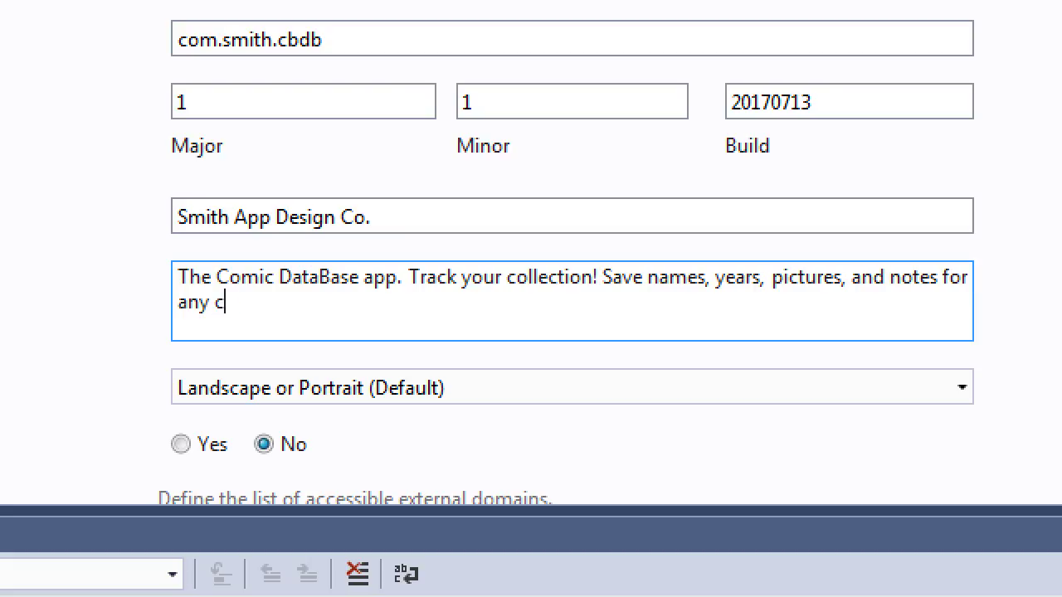
{"action": "type", "text": "omic book."}
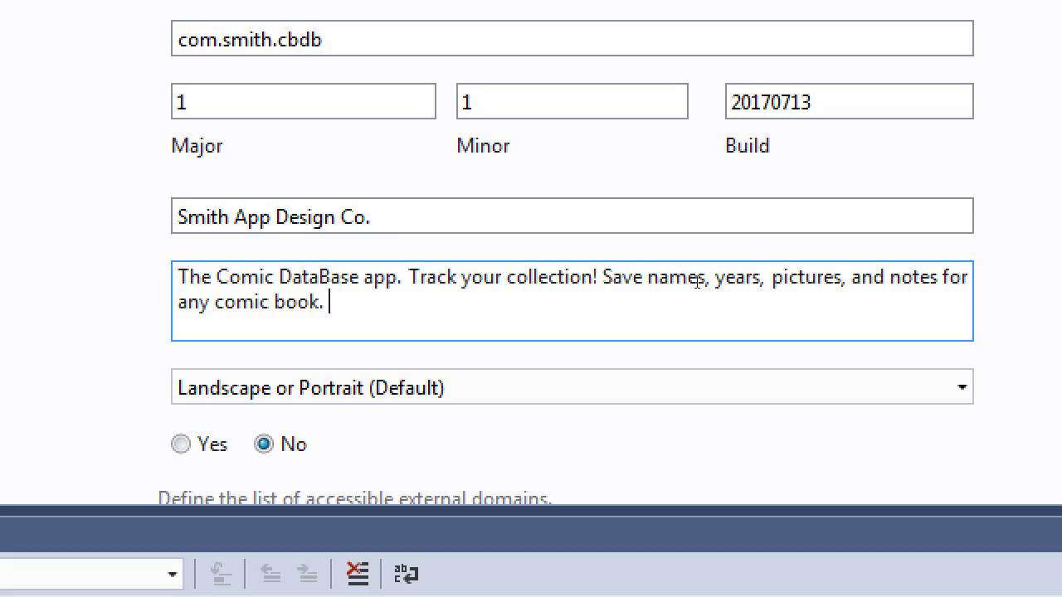
Step: Set the app's orientation to Portrait
{"action": "key", "text": "Tab"}
{"action": "key", "text": "alt+Down"}
{"action": "key", "text": "Down"}
{"action": "key", "text": "Down"}
{"action": "key", "text": "Return"}
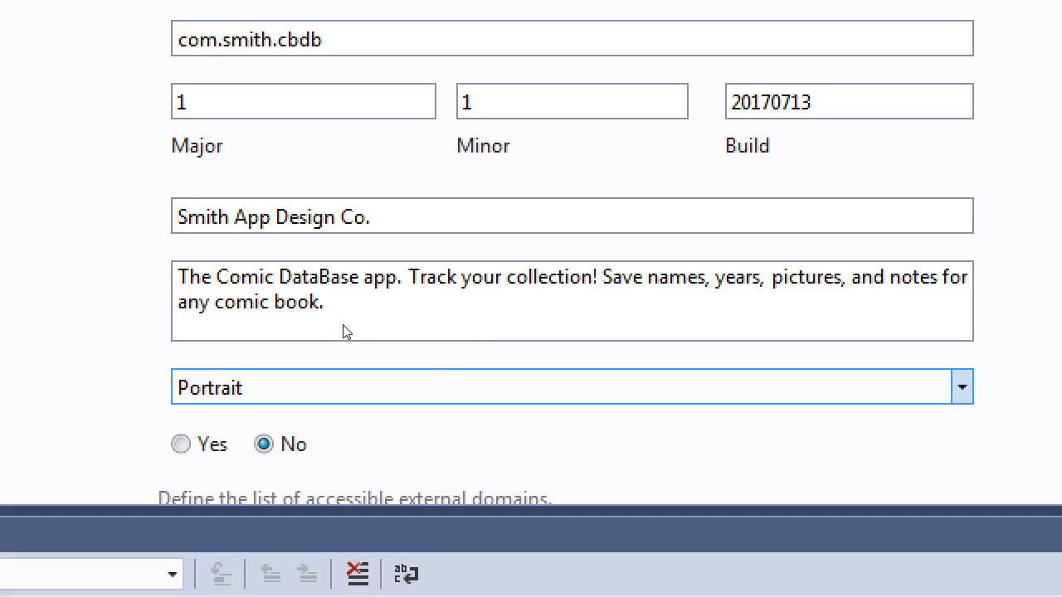
Step: Switch the app's orientation to Landscape, and set it back to Portrait
{"action": "key", "text": "alt+Down"}
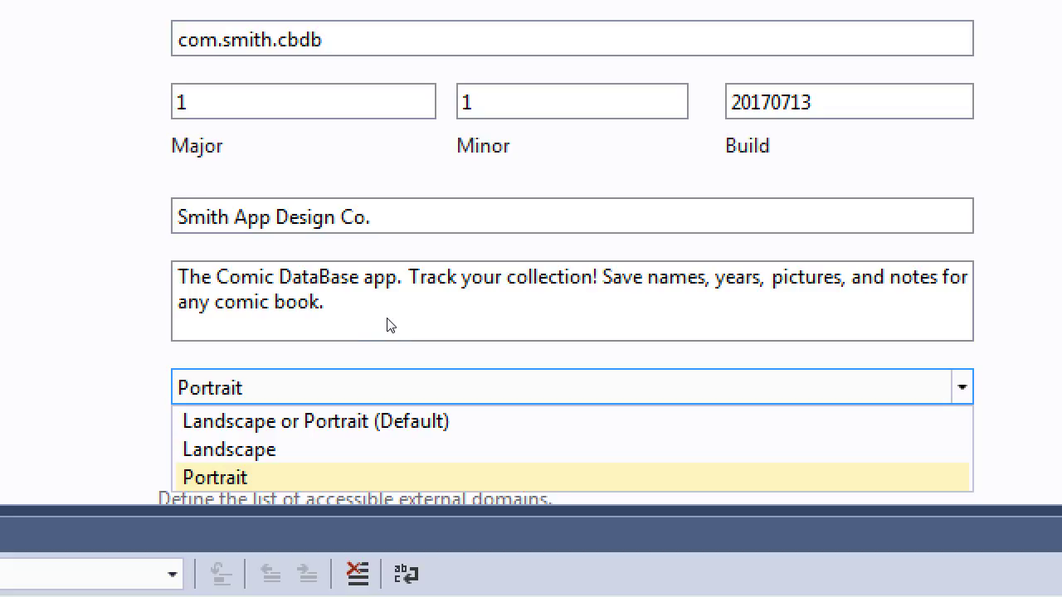
{"action": "key", "text": "Up"}
{"action": "key", "text": "Return"}
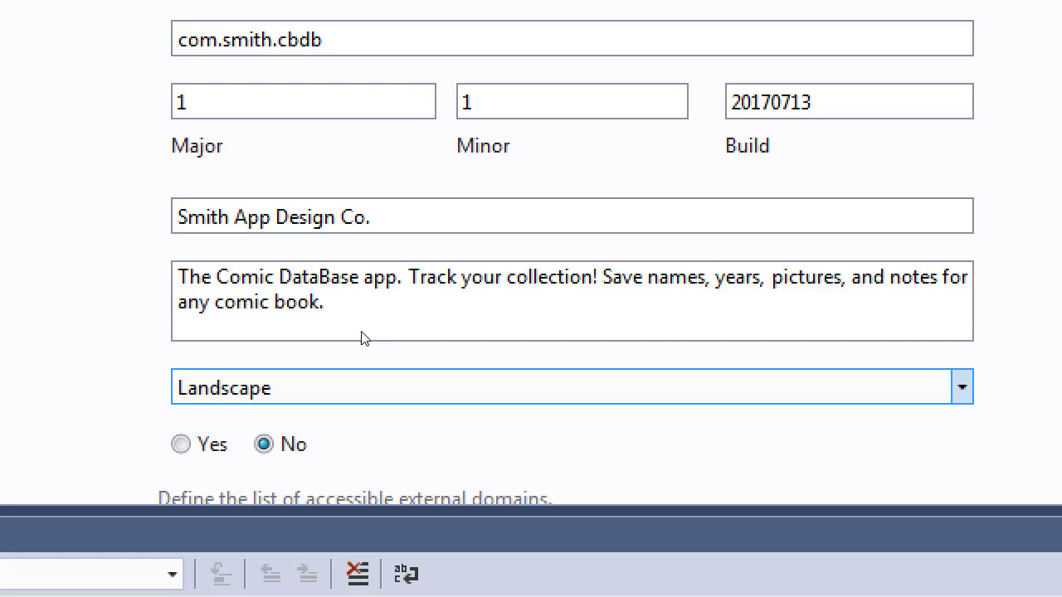
{"action": "key", "text": "alt+Down"}
{"action": "key", "text": "Up"}
{"action": "key", "text": "Down"}
{"action": "key", "text": "Down"}
{"action": "key", "text": "Return"}
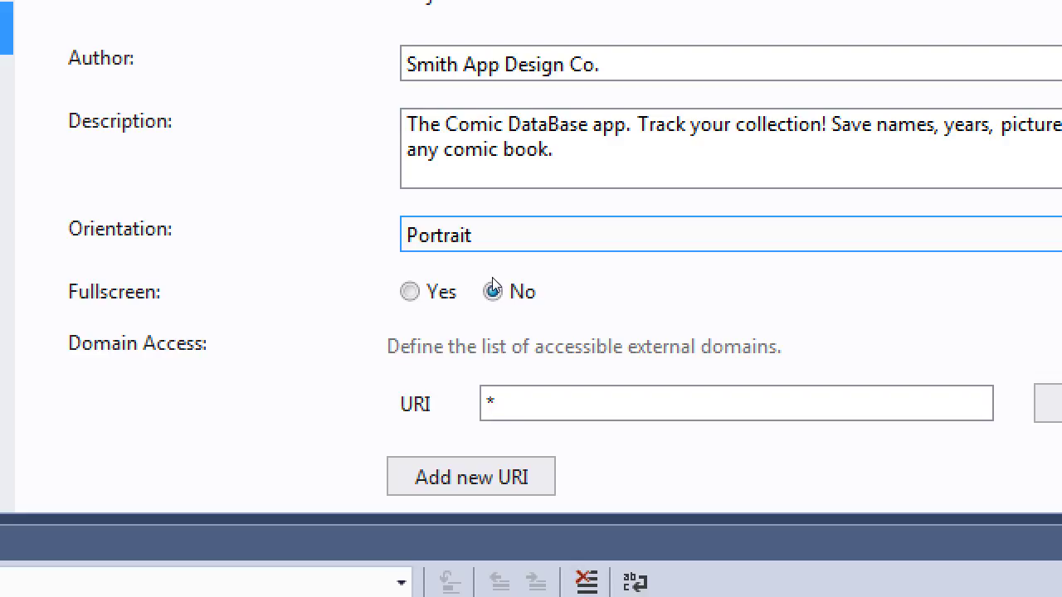
Step: Set the app's orientation to Landscape or Portrait (Default)
{"action": "key", "text": "alt+Down"}
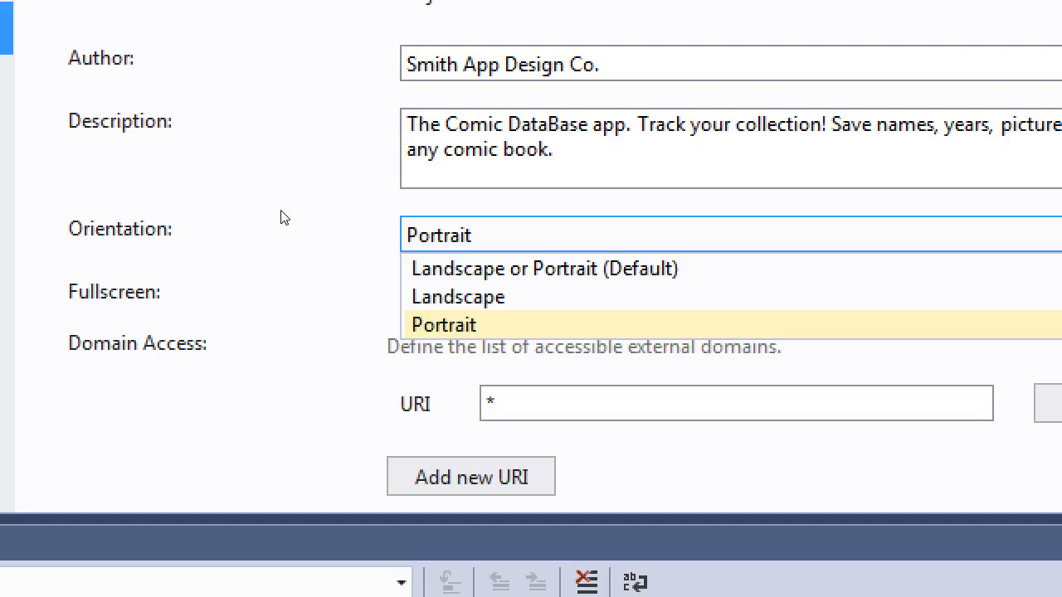
{"action": "key", "text": "Return"}
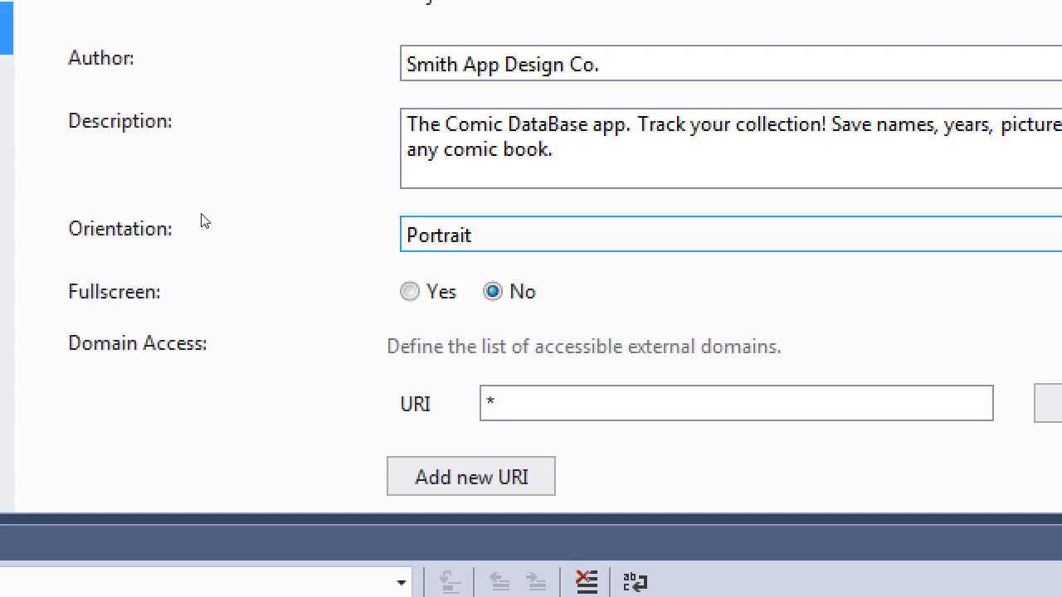
{"action": "key", "text": "alt+Down"}
{"action": "key", "text": "Up"}
{"action": "key", "text": "Up"}
{"action": "key", "text": "Return"}
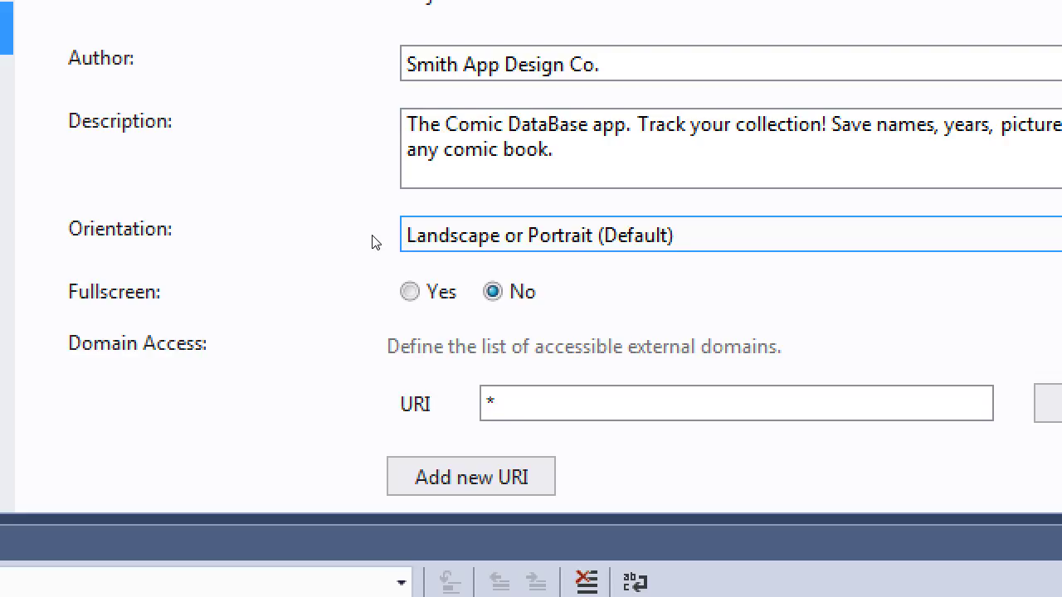
Step: Set the app's orientation to Landscape, and change it to Portrait
{"action": "key", "text": "alt+Down"}
{"action": "key", "text": "Return"}
{"action": "key", "text": "alt+Down"}
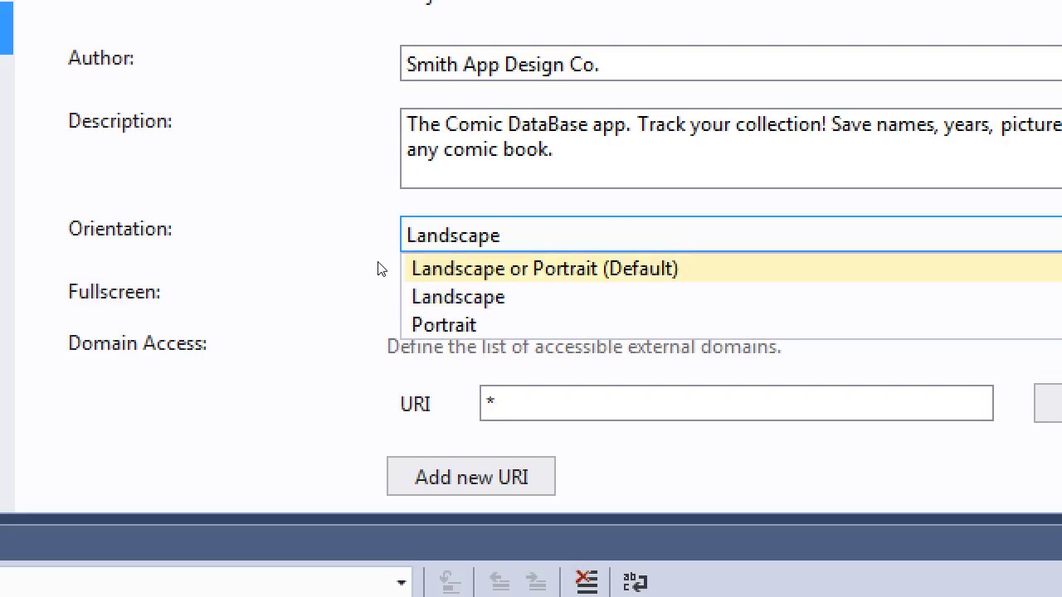
{"action": "key", "text": "Down"}
{"action": "key", "text": "Down"}
{"action": "key", "text": "Return"}
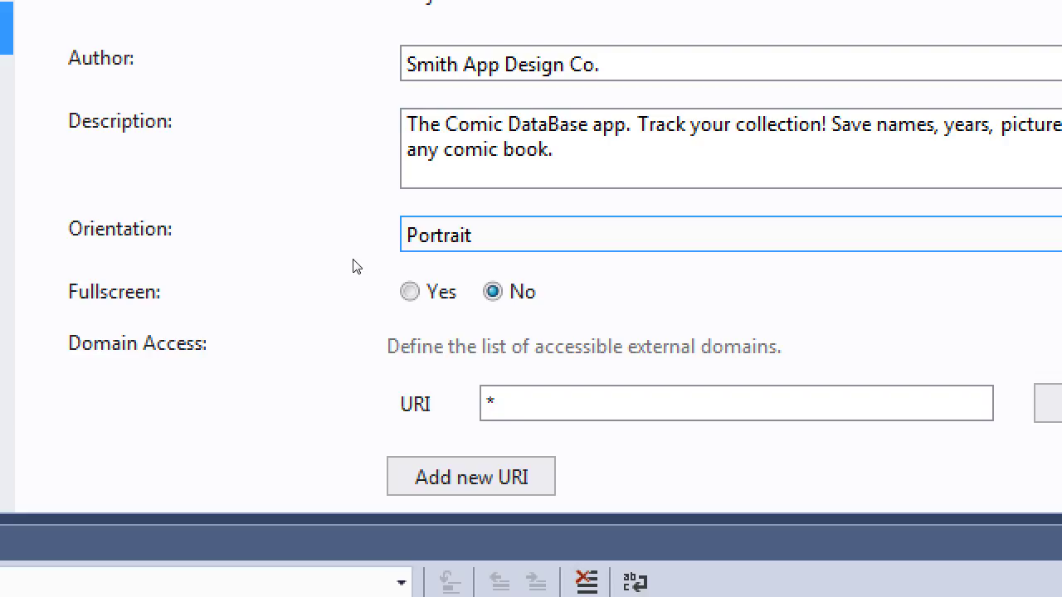
{"action": "key", "text": "alt+Down"}
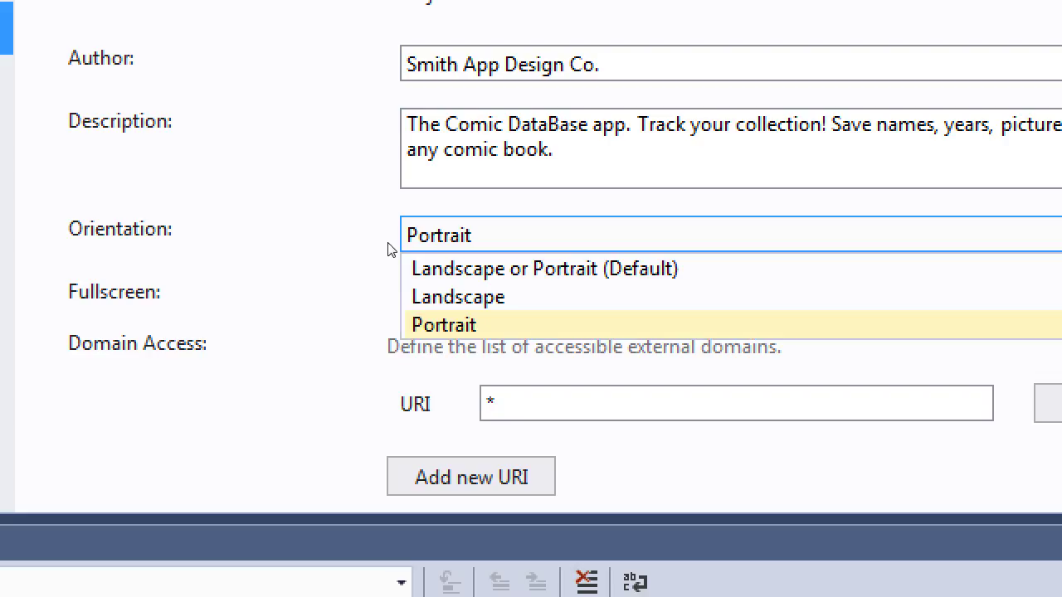
{"action": "key", "text": "Up"}
{"action": "key", "text": "Down"}
{"action": "key", "text": "Up"}
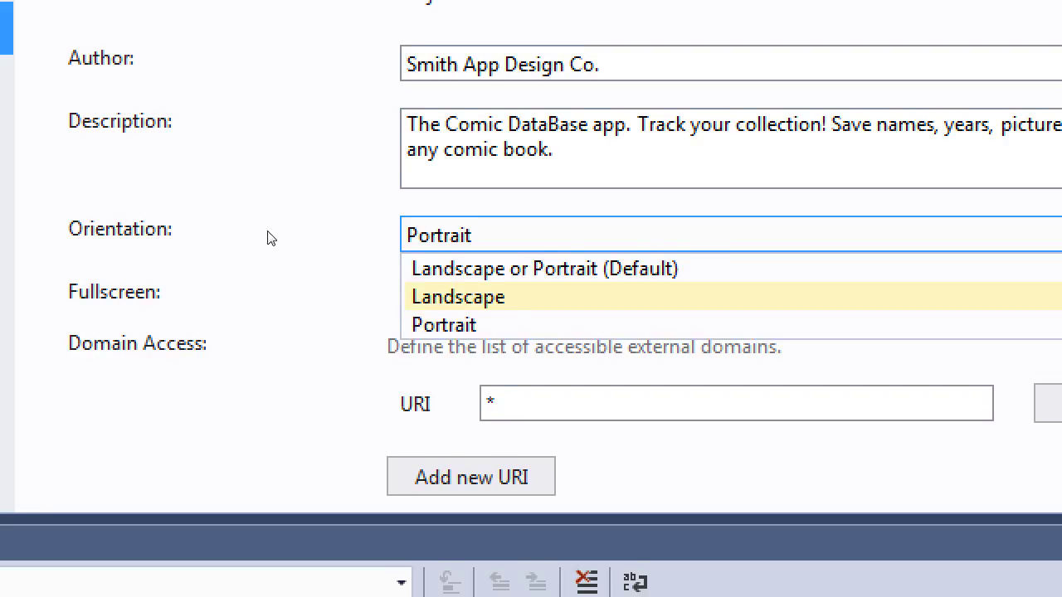
{"action": "key", "text": "Escape"}
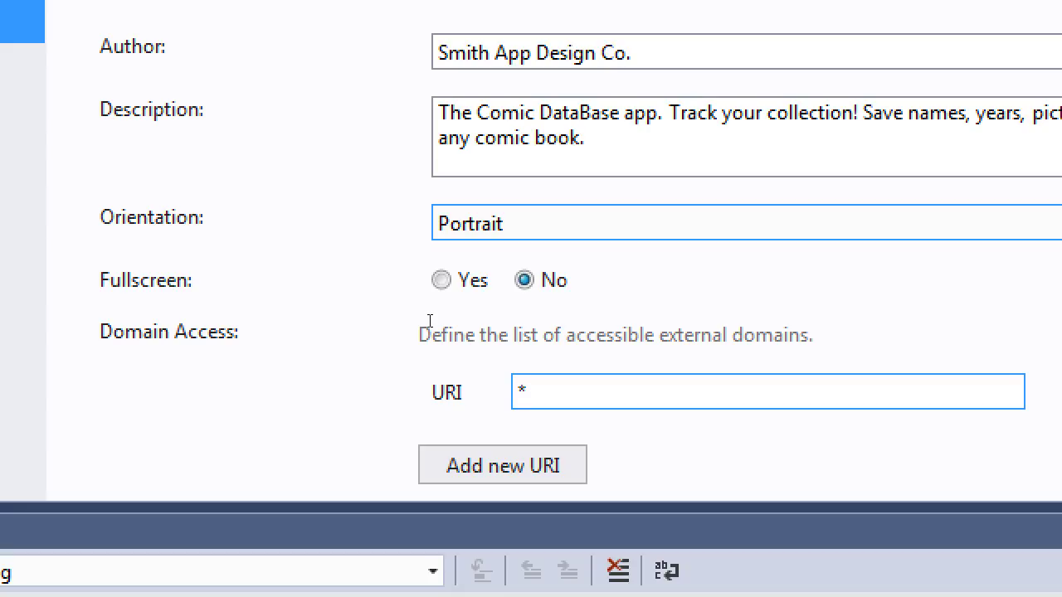
Step: Enter google.com as the accessible domain URI, and undo that entry
{"action": "key", "text": "Tab"}
{"action": "type", "text": "google.com"}
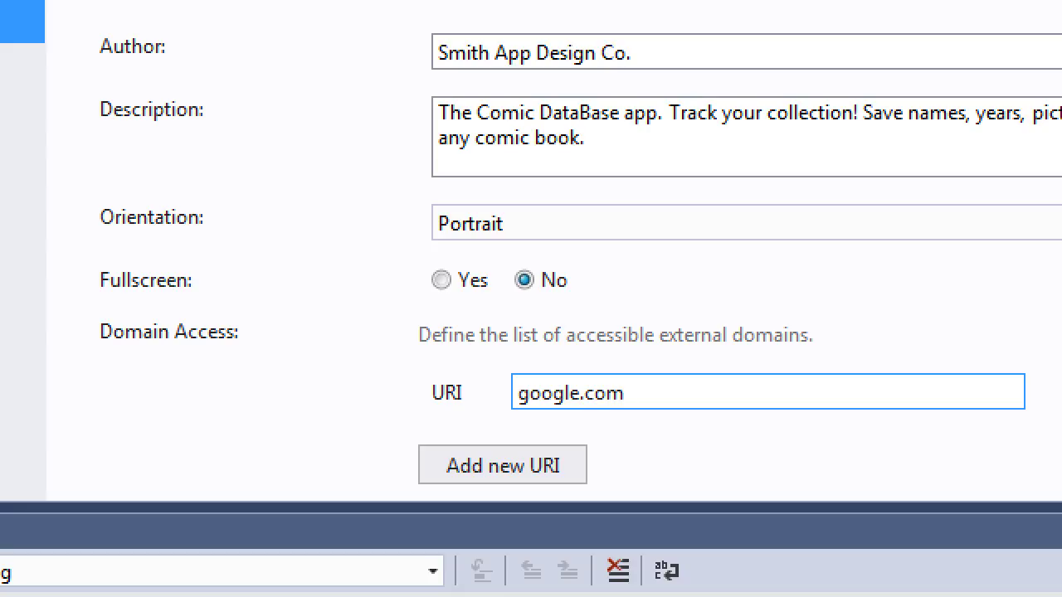
{"action": "key", "text": "ctrl+z"}
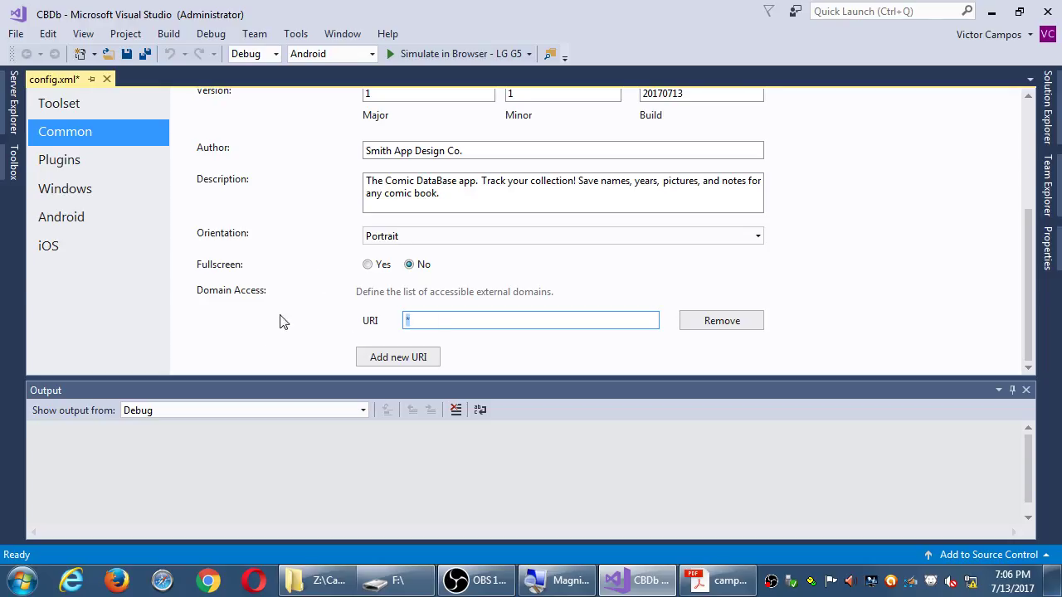
Step: Compare the Common page's version and domain access settings with the Android properties page in config.xml
{"action": "left_click", "coordinate": [256, 337]}
{"action": "left_click", "coordinate": [78, 216]}
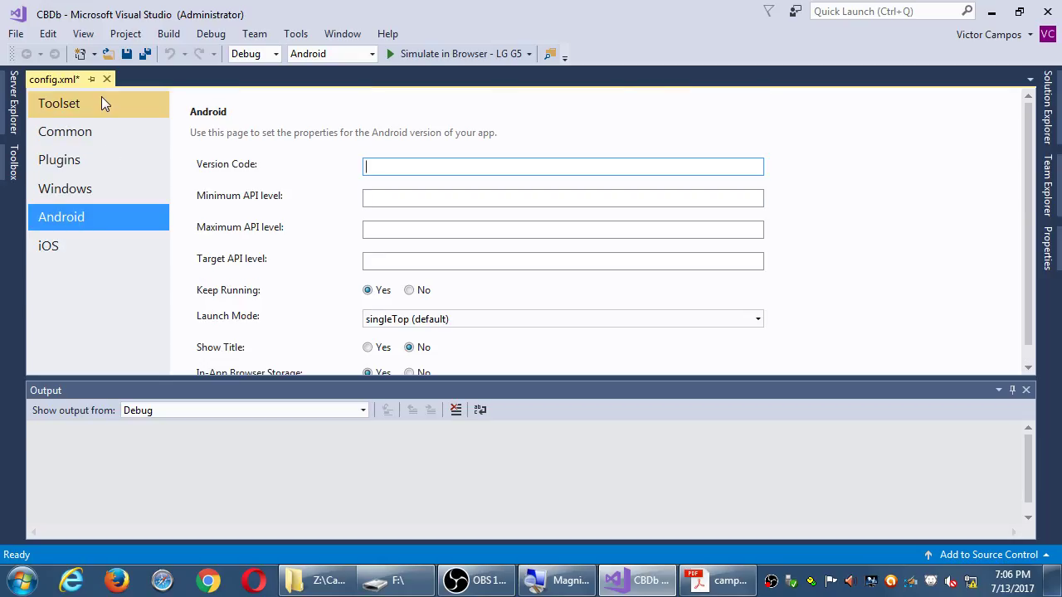
{"action": "left_click", "coordinate": [101, 128]}
{"action": "scroll", "coordinate": [315, 271], "scroll_direction": "down", "scroll_amount": 3}
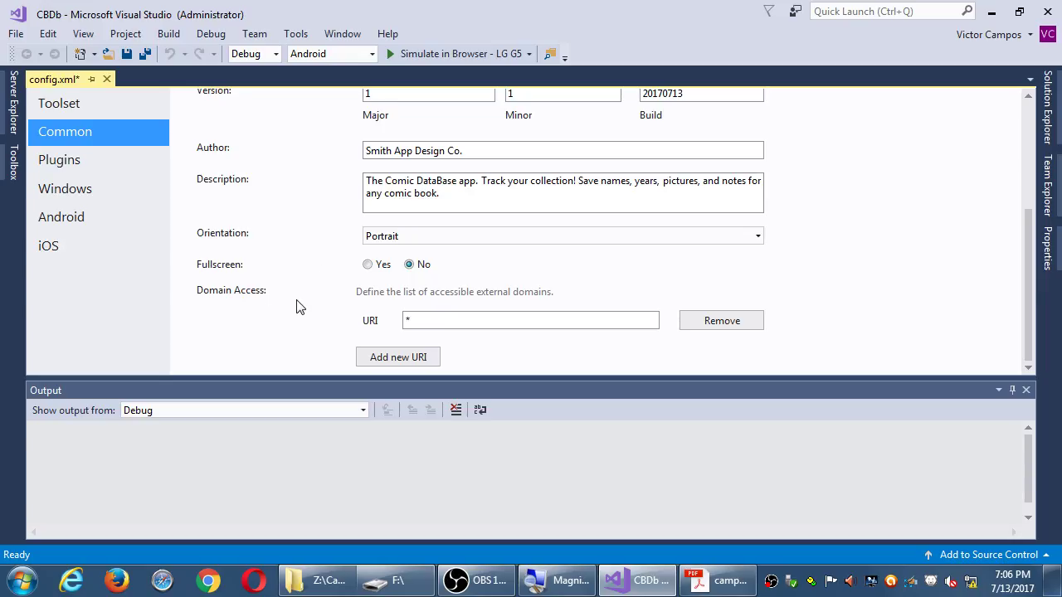
{"action": "left_click", "coordinate": [100, 216]}
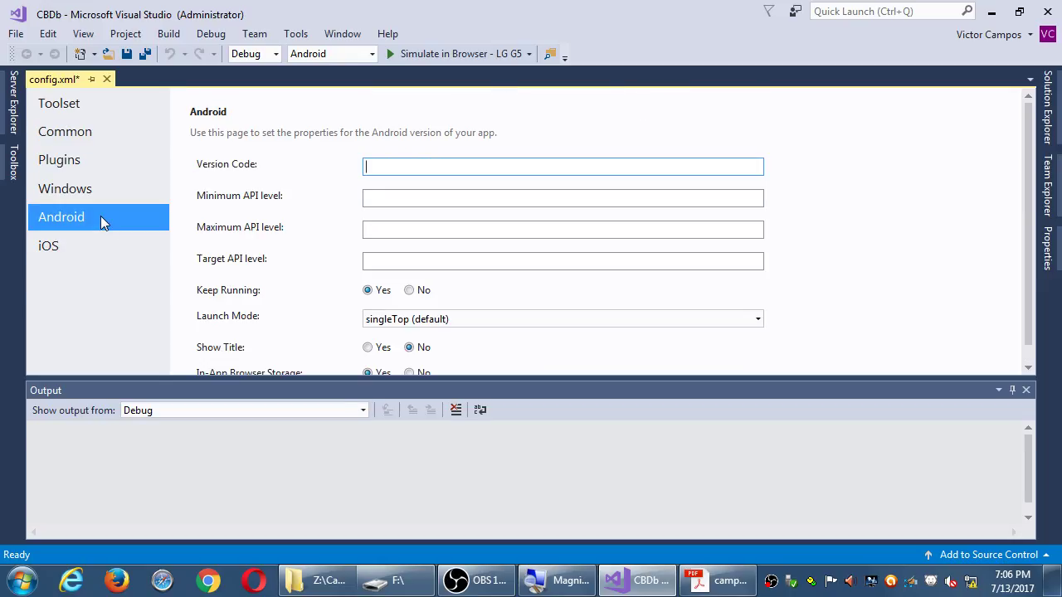
{"action": "left_click", "coordinate": [98, 142]}
{"action": "scroll", "coordinate": [277, 294], "scroll_direction": "down", "scroll_amount": 3}
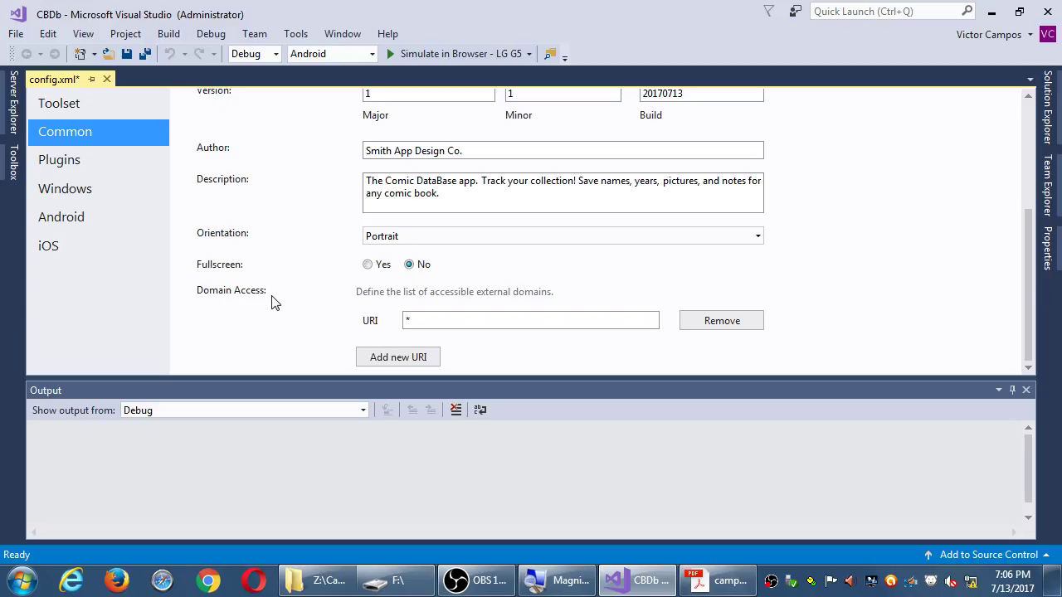
{"action": "left_click", "coordinate": [90, 217]}
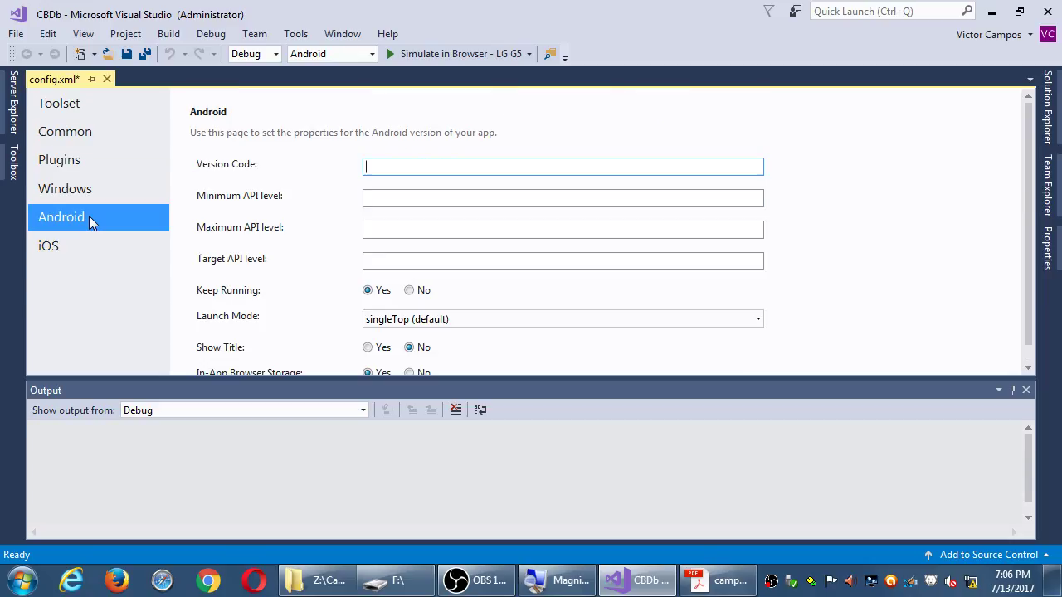
{"action": "left_click", "coordinate": [91, 105]}
{"action": "left_click", "coordinate": [109, 132]}
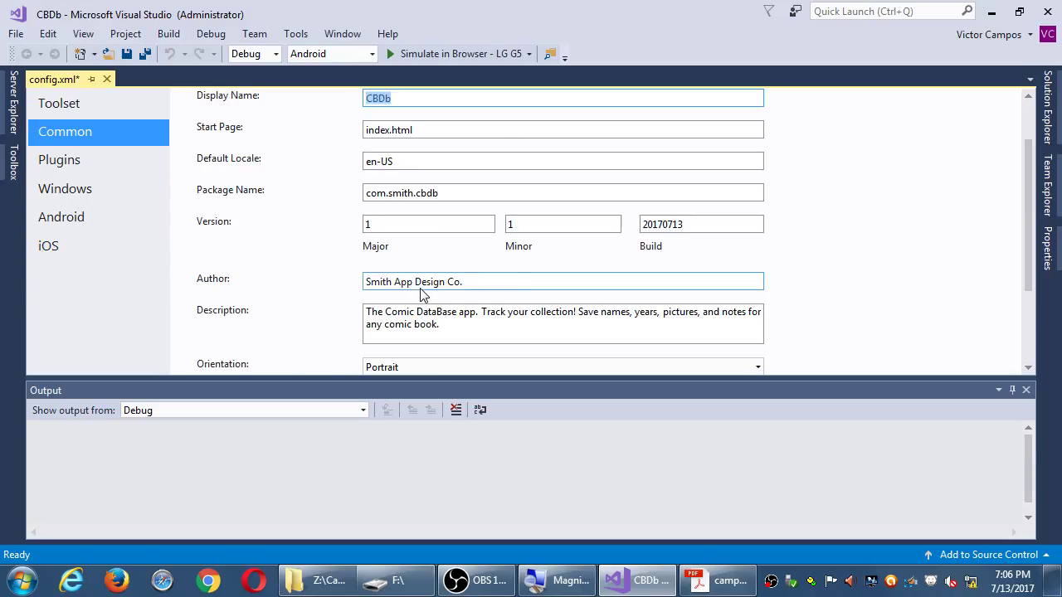
{"action": "scroll", "coordinate": [421, 295], "scroll_direction": "down", "scroll_amount": 3}
Step: Save config.xml, and set the Android Version Code to 1
{"action": "left_click", "coordinate": [426, 318]}
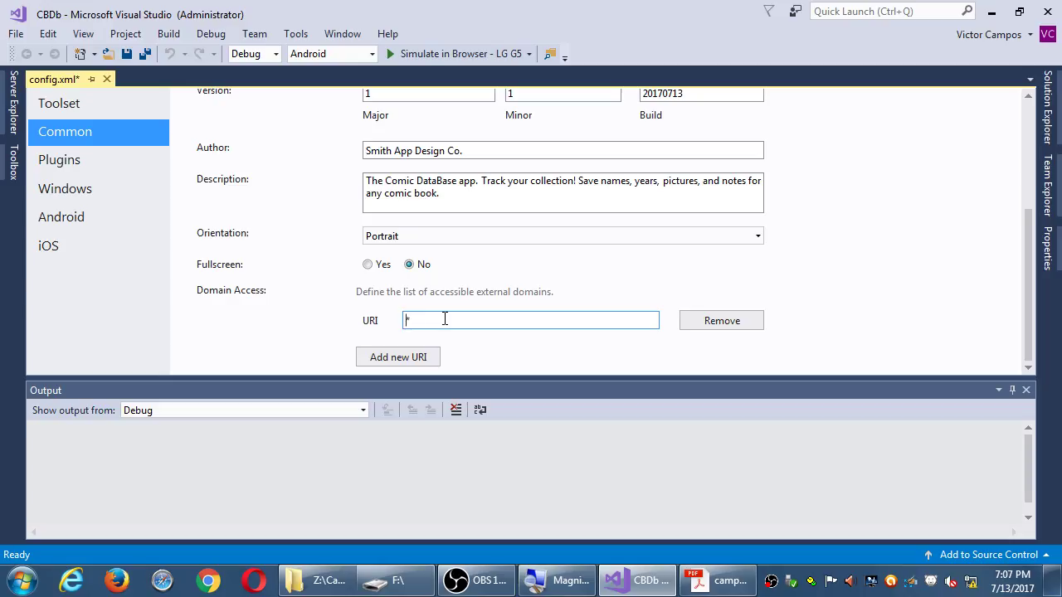
{"action": "key", "text": "ctrl+s"}
{"action": "left_click", "coordinate": [120, 215]}
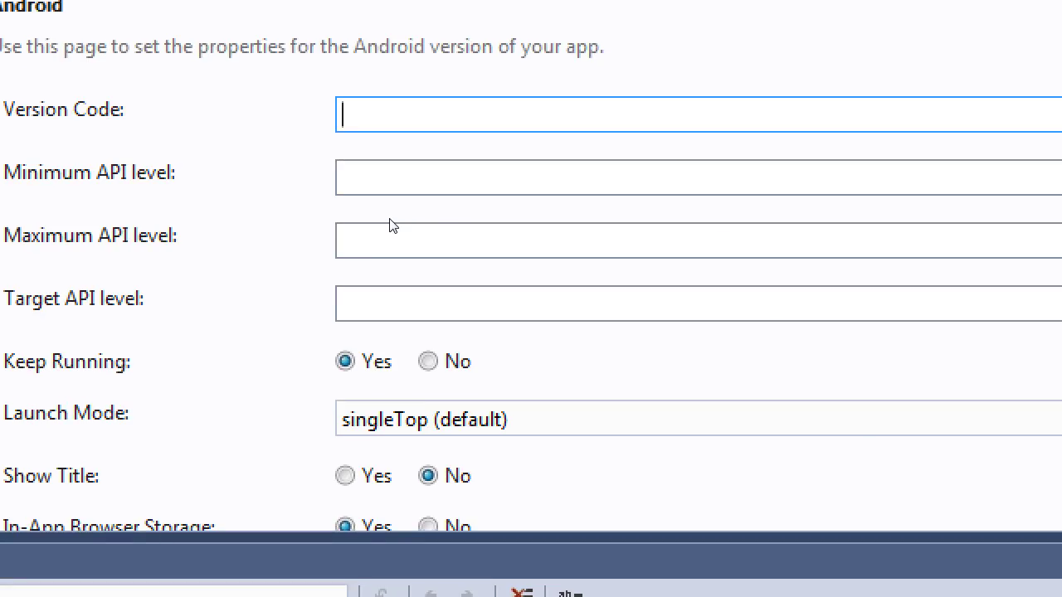
{"action": "type", "text": "1"}
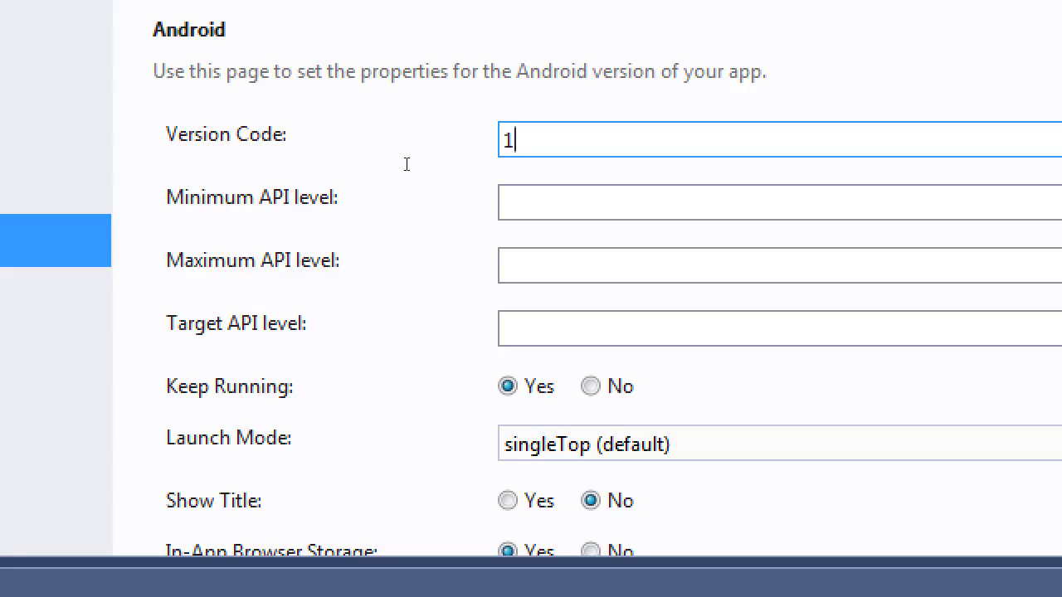
{"action": "key", "text": "ctrl+a"}
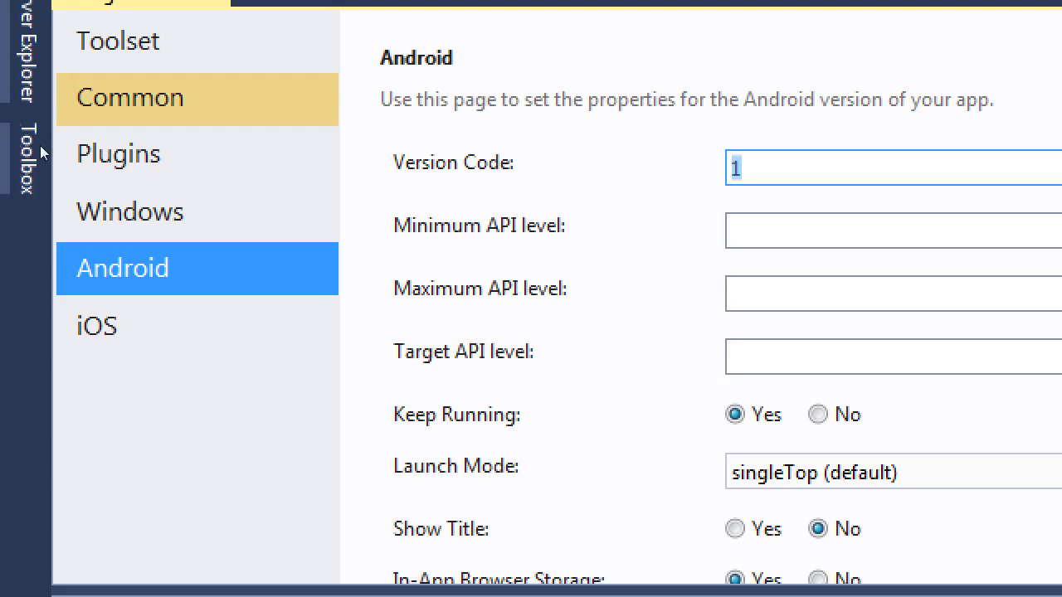
{"action": "left_click", "coordinate": [75, 101]}
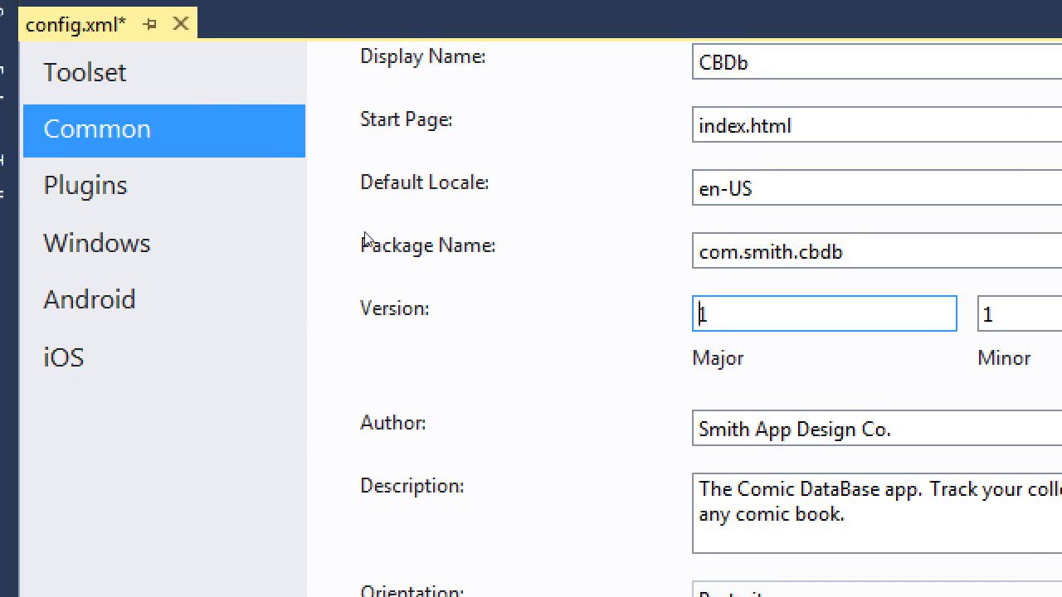
{"action": "left_click", "coordinate": [89, 299]}
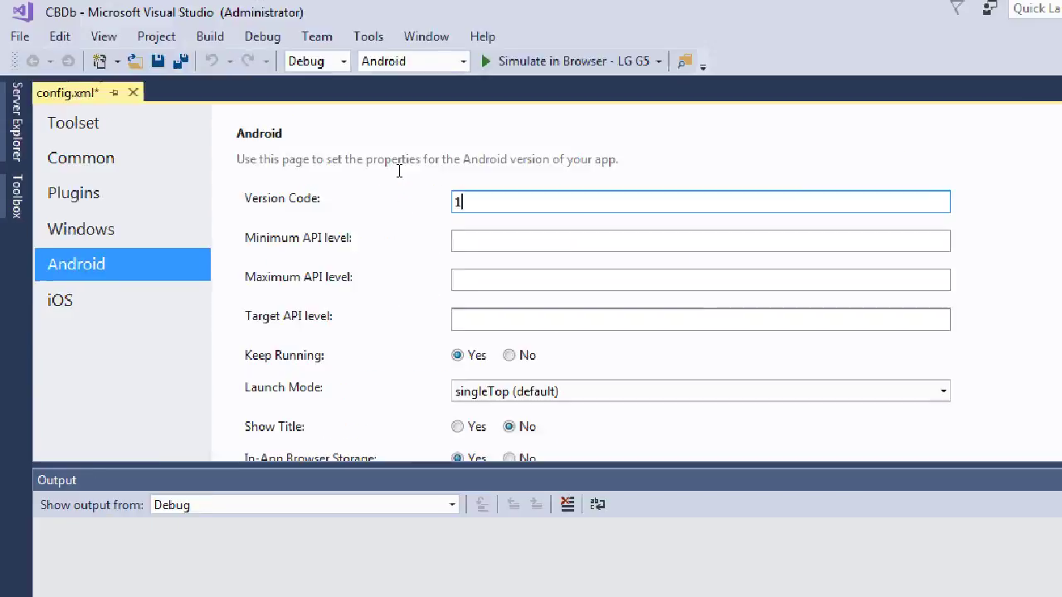
Step: Open a blank Notepad document, check the app's version on the Common settings page, and return to the blank document
{"action": "key", "text": "super"}
{"action": "type", "text": "note"}
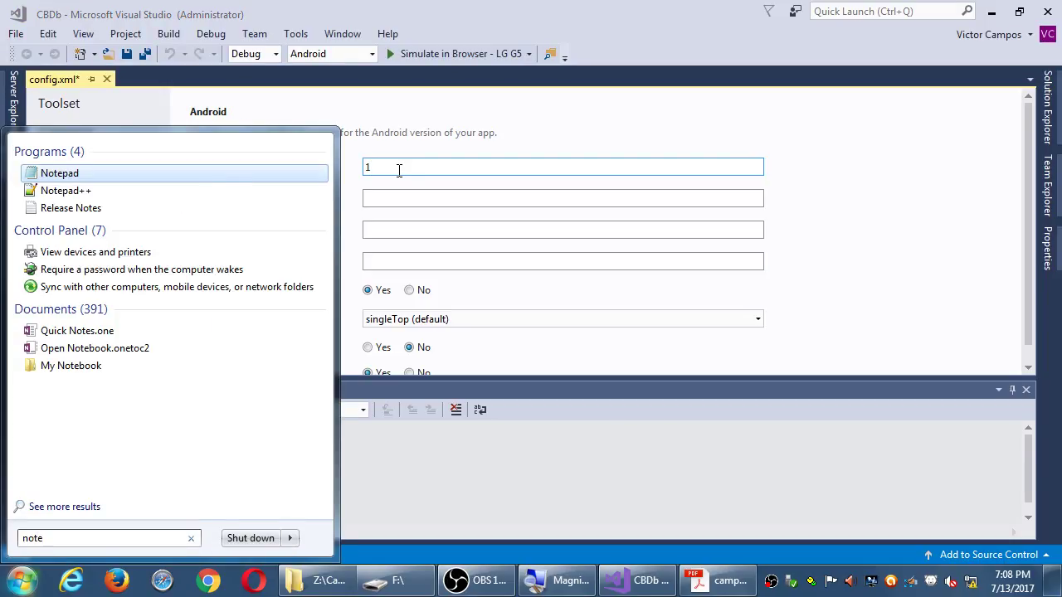
{"action": "key", "text": "Return"}
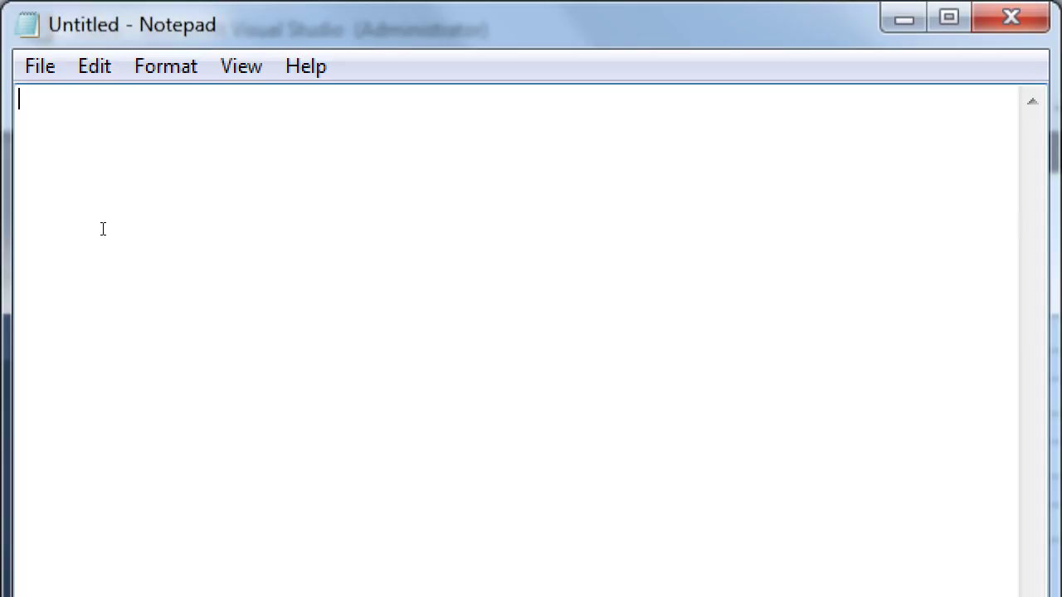
{"action": "key", "text": "alt+Tab"}
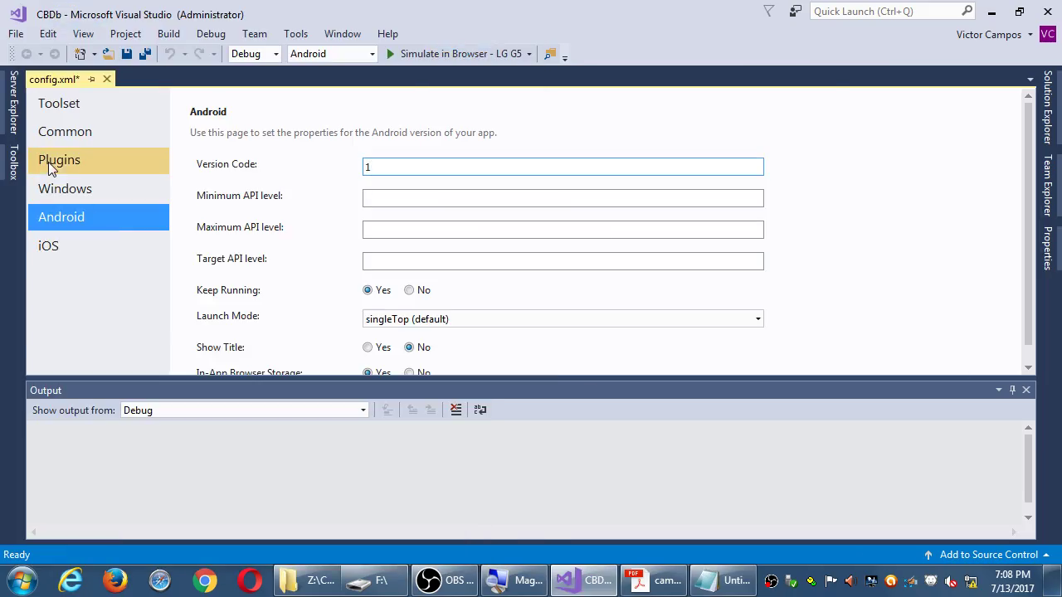
{"action": "left_click", "coordinate": [60, 140]}
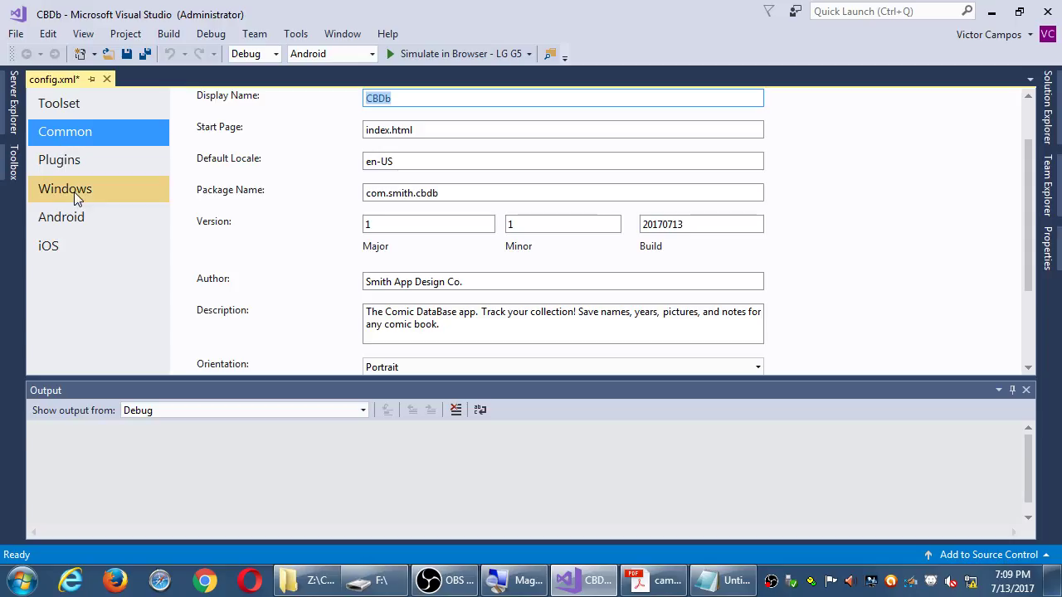
{"action": "left_click", "coordinate": [75, 219]}
{"action": "key", "text": "alt+Tab"}
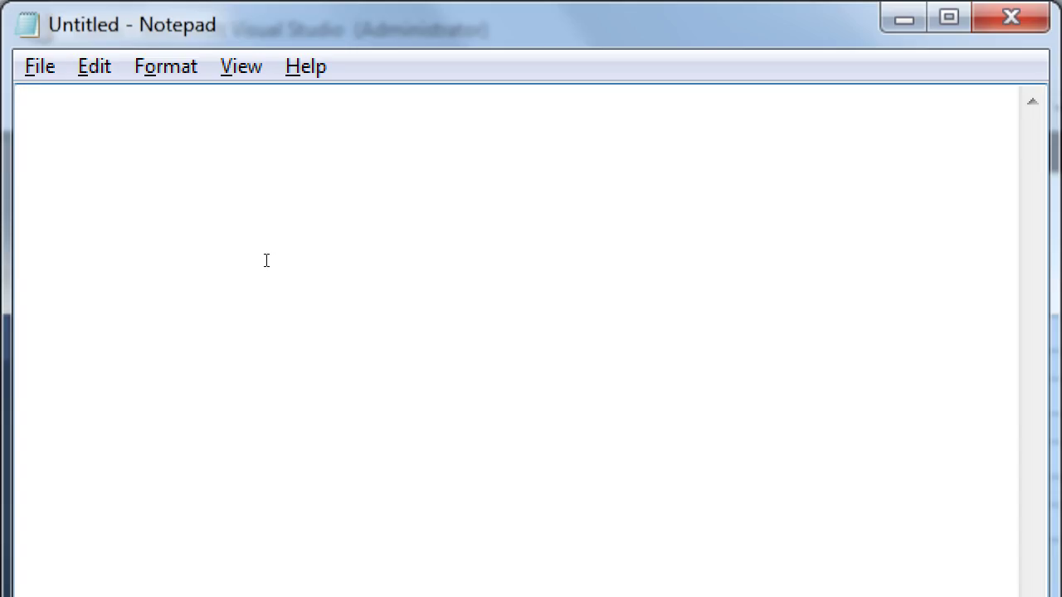
Step: Write the labels "Common Version" and "Android Version Code" on two separate lines
{"action": "type", "text": "Common Version"}
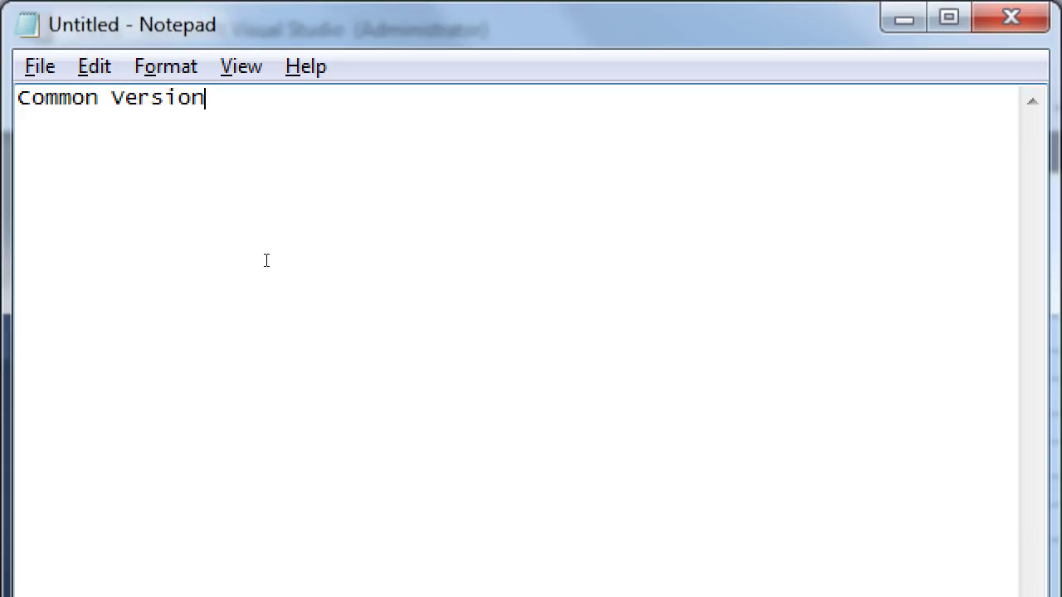
{"action": "key", "text": "Return"}
{"action": "type", "text": "Adn"}
{"action": "key", "text": "BackSpace"}
{"action": "key", "text": "BackSpace"}
{"action": "type", "text": "ndroid Version Code"}
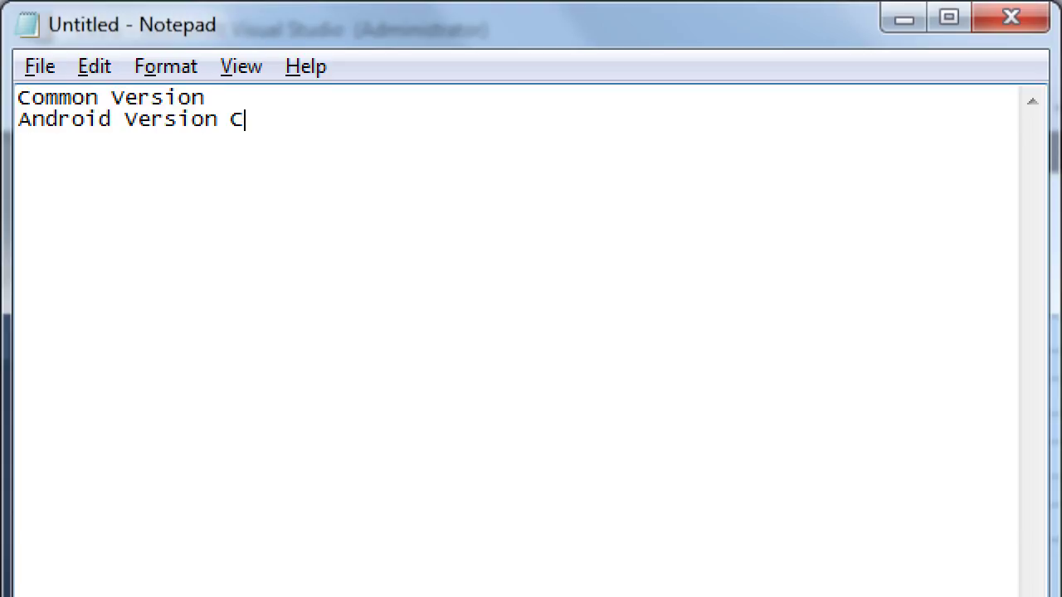
Step: Add a first column with 1.1.20170713 for Common Version and 1 for Android Version Code
{"action": "key", "text": "Up"}
{"action": "key", "text": "Tab"}
{"action": "key", "text": "Tab"}
{"action": "key", "text": "Tab"}
{"action": "type", "text": "1.1.201707"}
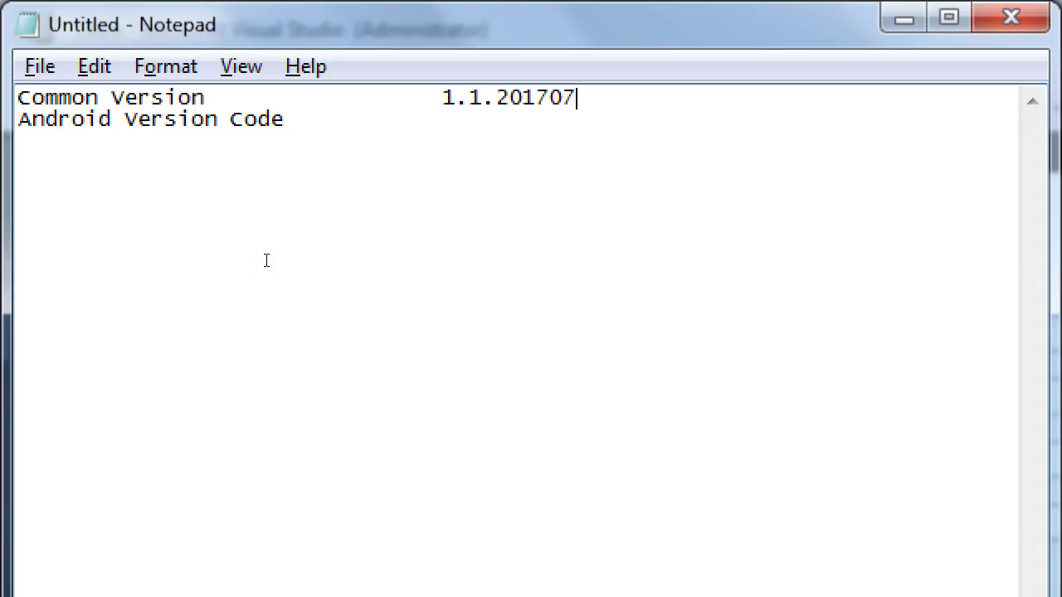
{"action": "type", "text": "13"}
{"action": "key", "text": "Down"}
{"action": "key", "text": "Tab"}
{"action": "key", "text": "Tab"}
{"action": "type", "text": "1"}
Step: Add a second column with 1.2.20170801 for Common Version and 2 for Android Version Code
{"action": "key", "text": "Up"}
{"action": "key", "text": "End"}
{"action": "key", "text": "Tab"}
{"action": "type", "text": "1.2.20170801"}
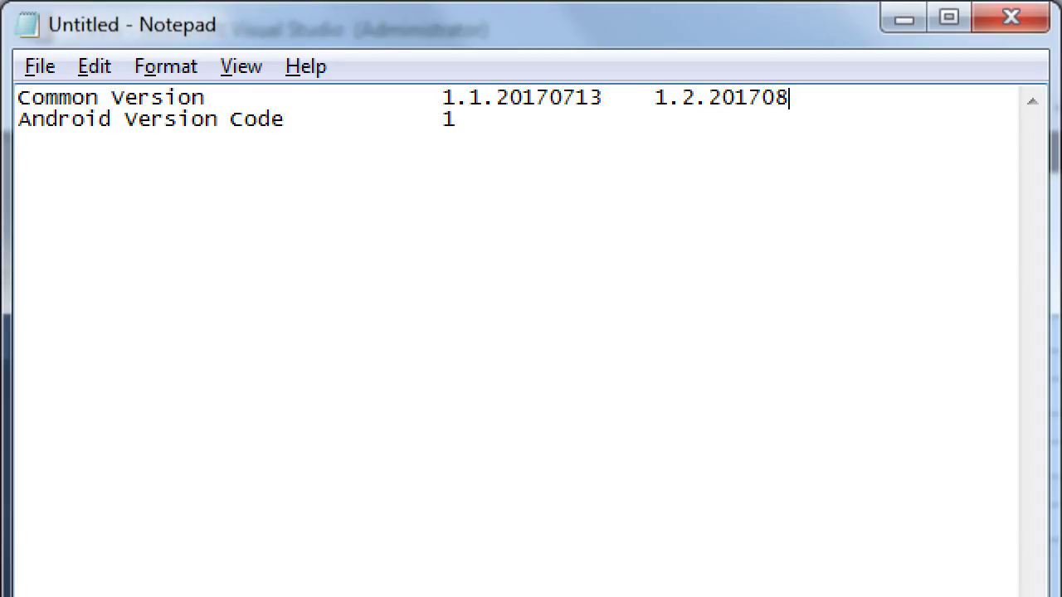
{"action": "key", "text": "Down"}
{"action": "key", "text": "Tab"}
{"action": "key", "text": "Tab"}
{"action": "type", "text": "2"}
Step: Add a third column with 2.1.20170808 for Common Version and 3 for Android Version Code
{"action": "key", "text": "Up"}
{"action": "key", "text": "End"}
{"action": "type", "text": "1."}
{"action": "type", "text": "3"}
{"action": "key", "text": "BackSpace"}
{"action": "key", "text": "BackSpace"}
{"action": "key", "text": "BackSpace"}
{"action": "type", "text": "2.1.201708"}
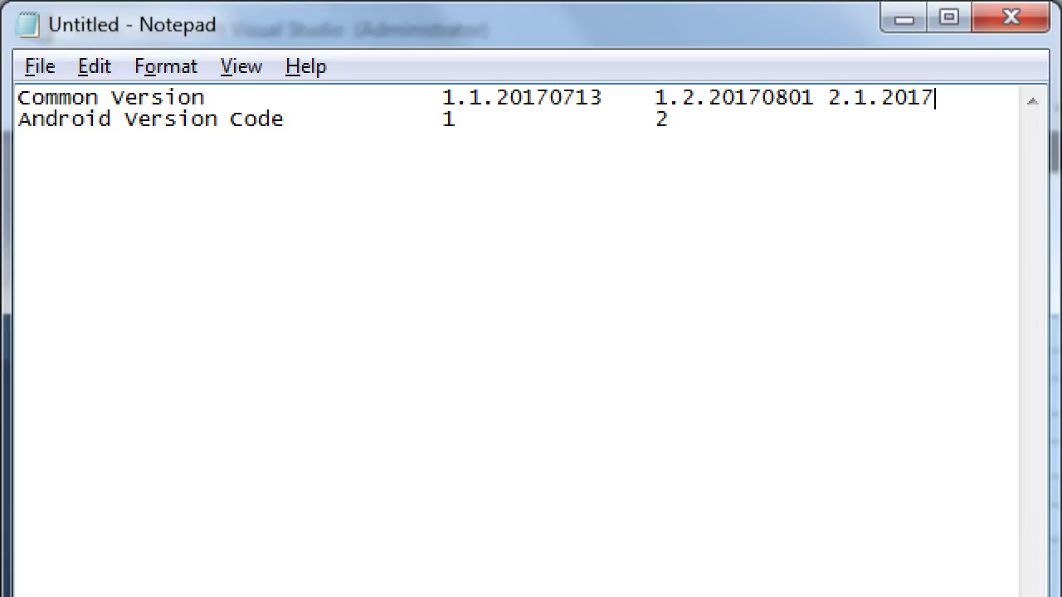
{"action": "type", "text": "08"}
{"action": "key", "text": "Tab"}
{"action": "key", "text": "Tab"}
{"action": "key", "text": "BackSpace"}
{"action": "type", "text": "3"}
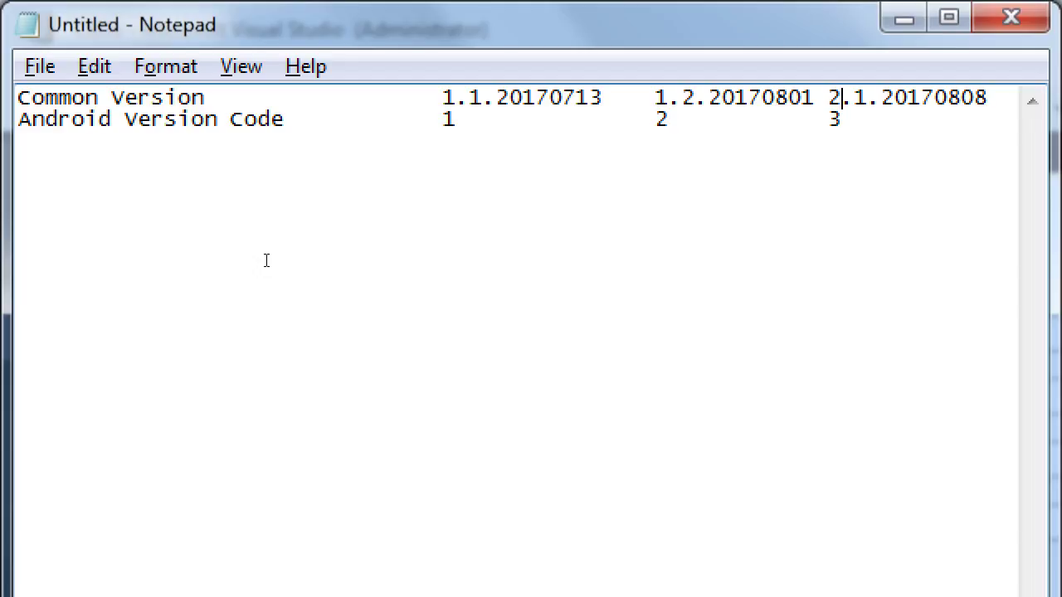
Step: Highlight the third Common Version value, followed by the whole Android Version Code line, to compare them
{"action": "key", "text": "shift+Left"}
{"action": "key", "text": "Left"}
{"action": "key", "text": "shift+Right"}
{"action": "key", "text": "shift+Right"}
{"action": "key", "text": "shift+Right"}
{"action": "key", "text": "shift+Right"}
{"action": "key", "text": "shift+Right"}
{"action": "key", "text": "shift+Right"}
{"action": "key", "text": "shift+Right"}
{"action": "key", "text": "shift+Right"}
{"action": "key", "text": "shift+Right"}
{"action": "key", "text": "shift+Right"}
{"action": "key", "text": "shift+Right"}
{"action": "key", "text": "shift+Right"}
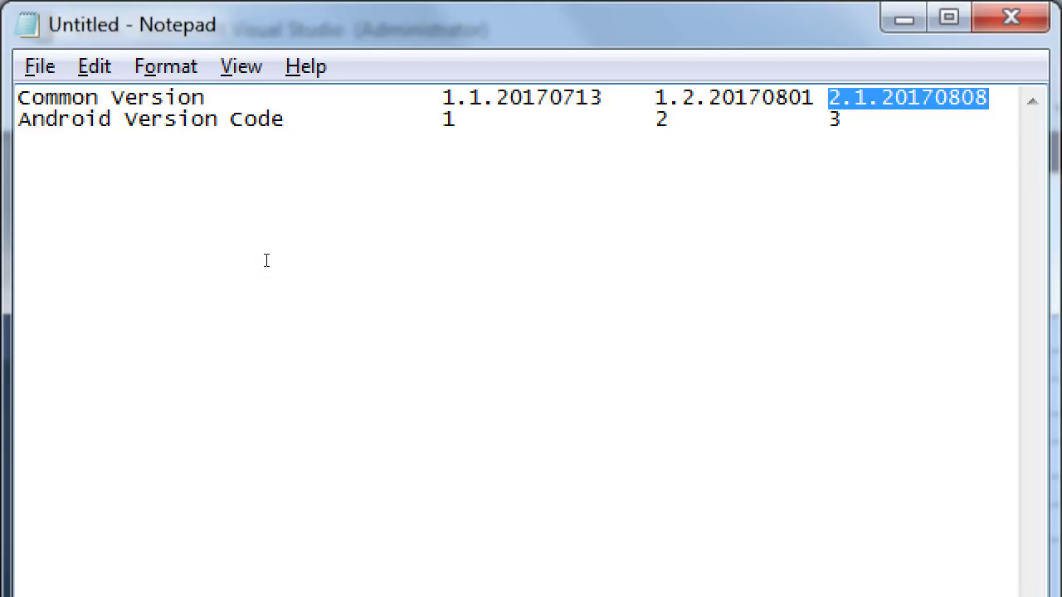
{"action": "key", "text": "Down"}
{"action": "key", "text": "shift+Home"}
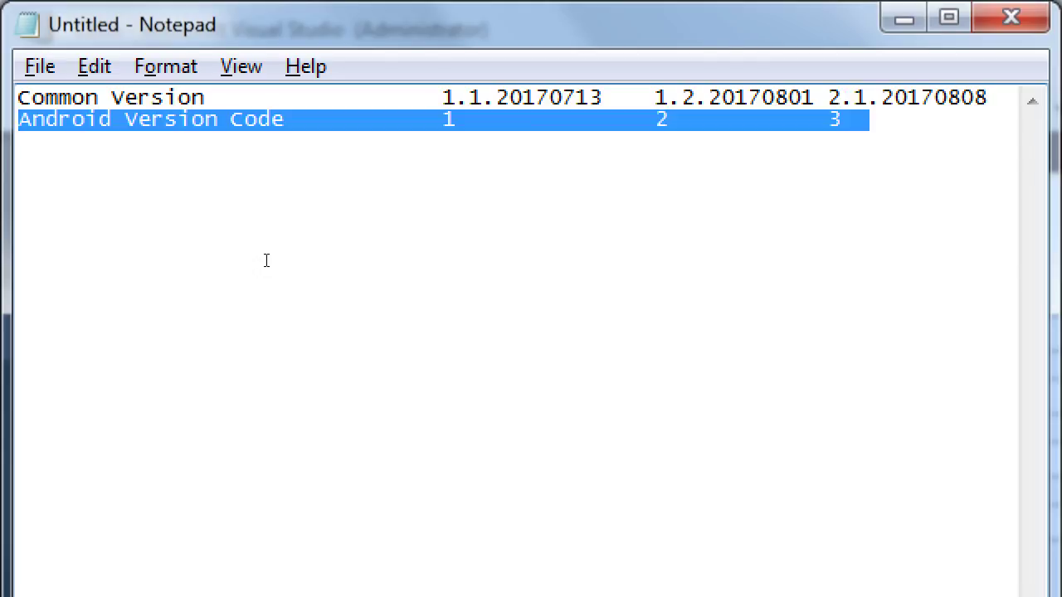
Step: Try Android version codes 10 and 20 in the second and third columns
{"action": "key", "text": "Left"}
{"action": "key", "text": "Up"}
{"action": "key", "text": "Left"}
{"action": "key", "text": "Left"}
{"action": "key", "text": "Left"}
{"action": "key", "text": "Left"}
{"action": "key", "text": "Left"}
{"action": "key", "text": "Left"}
{"action": "key", "text": "Left"}
{"action": "key", "text": "Left"}
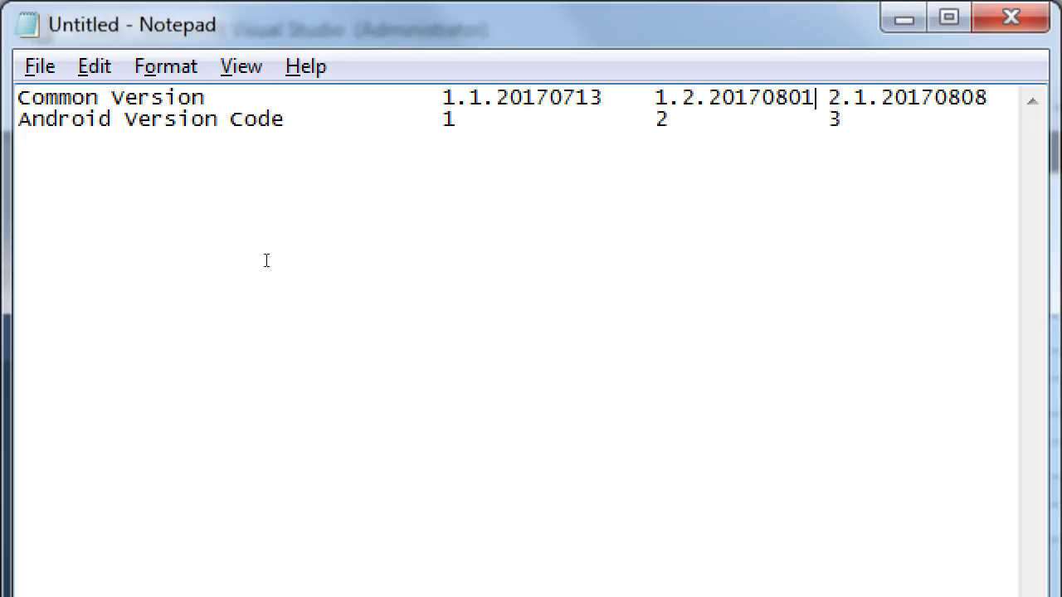
{"action": "key", "text": "Left"}
{"action": "key", "text": "Left"}
{"action": "key", "text": "Left"}
{"action": "key", "text": "Left"}
{"action": "key", "text": "Left"}
{"action": "key", "text": "Down"}
{"action": "key", "text": "Left"}
{"action": "key", "text": "shift+Right"}
{"action": "type", "text": "10"}
{"action": "key", "text": "Right"}
{"action": "key", "text": "Right"}
{"action": "key", "text": "Right"}
{"action": "key", "text": "Right"}
{"action": "key", "text": "Right"}
{"action": "key", "text": "Right"}
{"action": "key", "text": "Right"}
{"action": "key", "text": "Right"}
{"action": "key", "text": "Right"}
{"action": "key", "text": "Right"}
{"action": "key", "text": "Right"}
{"action": "key", "text": "shift+Right"}
{"action": "type", "text": "20"}
Step: Restore the Android version codes to 3 in the third column and 2 in the second
{"action": "key", "text": "shift+Left"}
{"action": "key", "text": "shift+Left"}
{"action": "type", "text": "3"}
{"action": "key", "text": "Left"}
{"action": "key", "text": "Left"}
{"action": "key", "text": "Left"}
{"action": "key", "text": "Left"}
{"action": "key", "text": "Left"}
{"action": "key", "text": "Left"}
{"action": "key", "text": "Left"}
{"action": "key", "text": "Left"}
{"action": "key", "text": "Left"}
{"action": "key", "text": "Left"}
{"action": "key", "text": "Left"}
{"action": "key", "text": "Left"}
{"action": "key", "text": "Left"}
{"action": "key", "text": "Right"}
{"action": "key", "text": "shift+Left"}
{"action": "key", "text": "shift+Left"}
{"action": "type", "text": "2"}
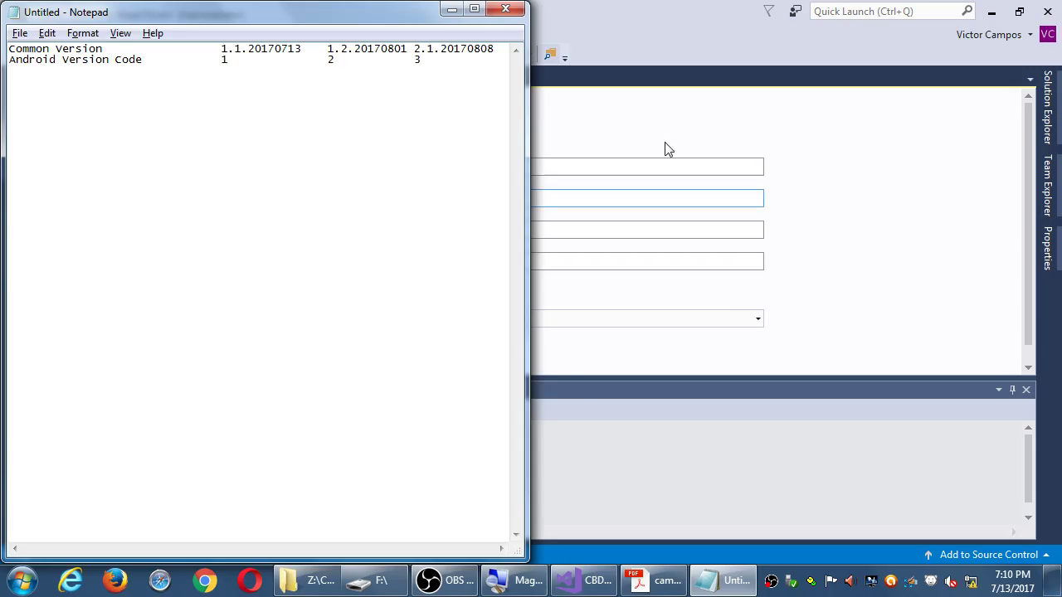
Step: Switch to Visual Studio, view the iOS properties page, and return to the Android page's Minimum API level field
{"action": "left_click", "coordinate": [727, 26]}
{"action": "double_click", "coordinate": [470, 168]}
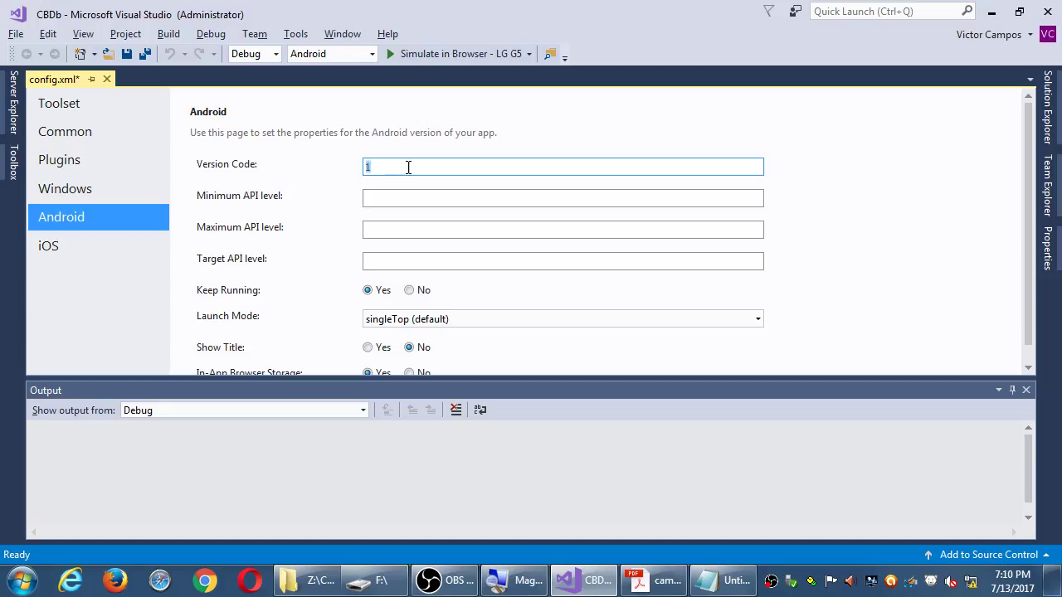
{"action": "left_click", "coordinate": [143, 247]}
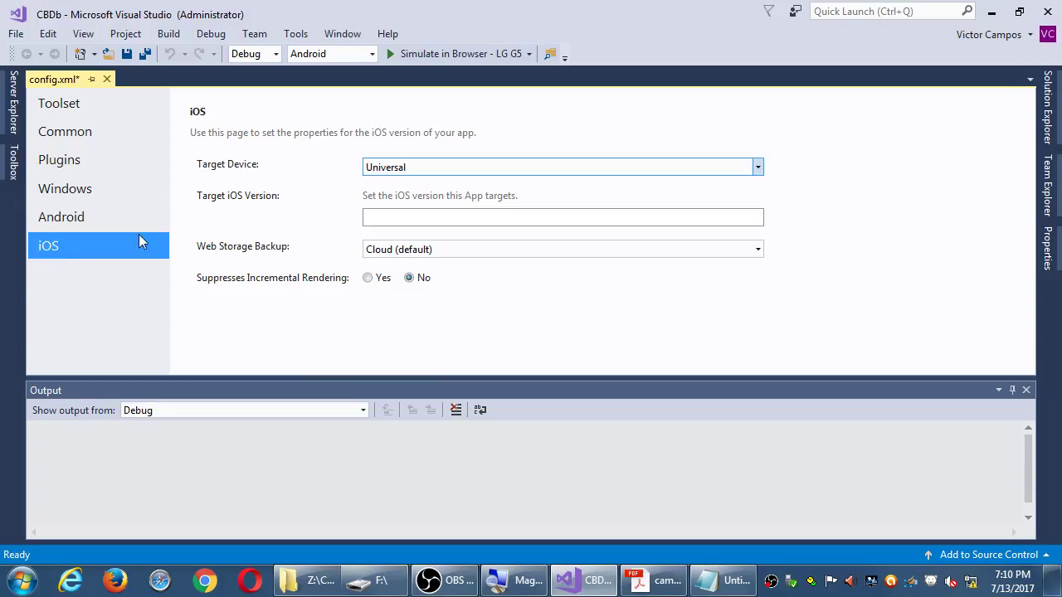
{"action": "left_click", "coordinate": [102, 218]}
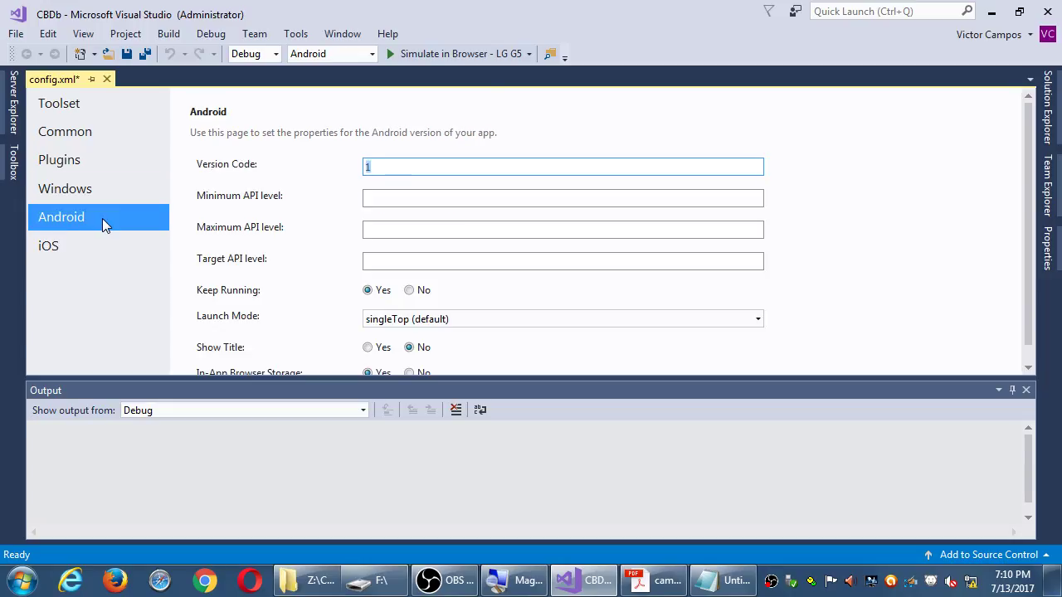
{"action": "left_click", "coordinate": [378, 194]}
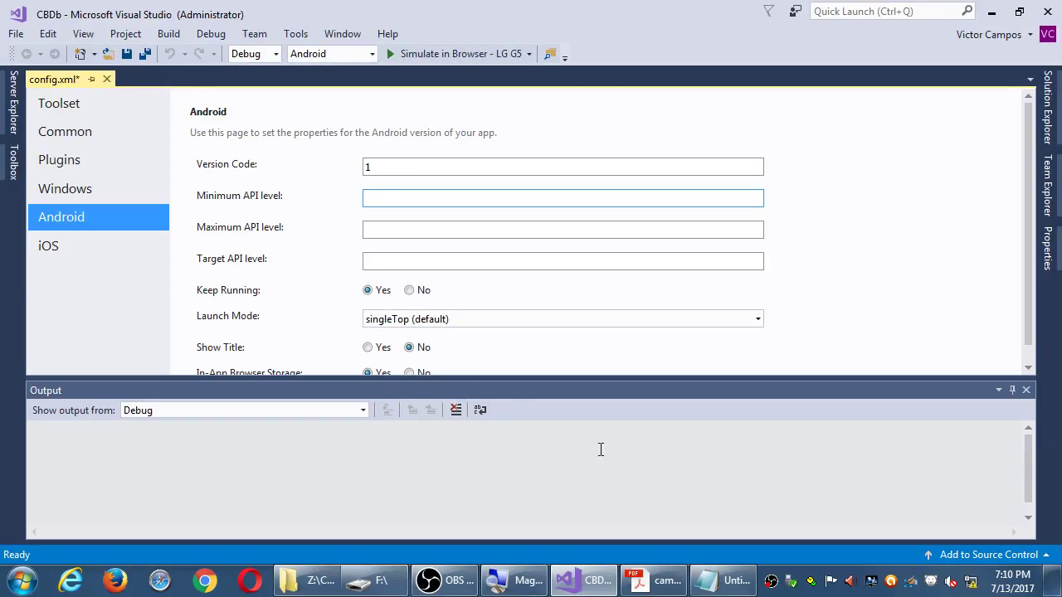
Step: Switch to Notepad and add the line "developer.android.com" below the version table, leaving a gap
{"action": "left_click", "coordinate": [720, 580]}
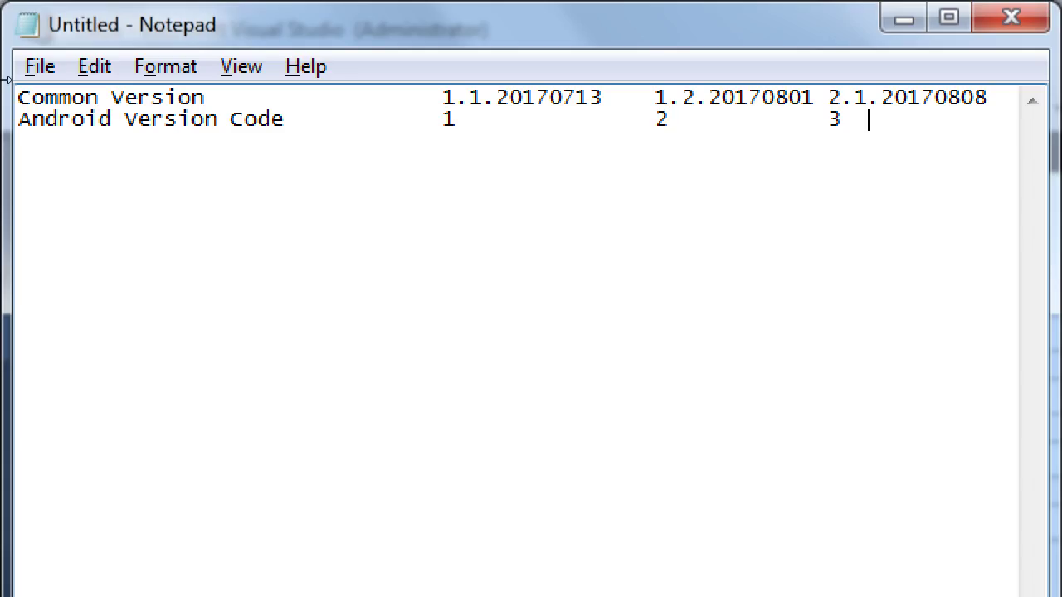
{"action": "key", "text": "Return"}
{"action": "key", "text": "Return"}
{"action": "type", "text": "developer.android.com"}
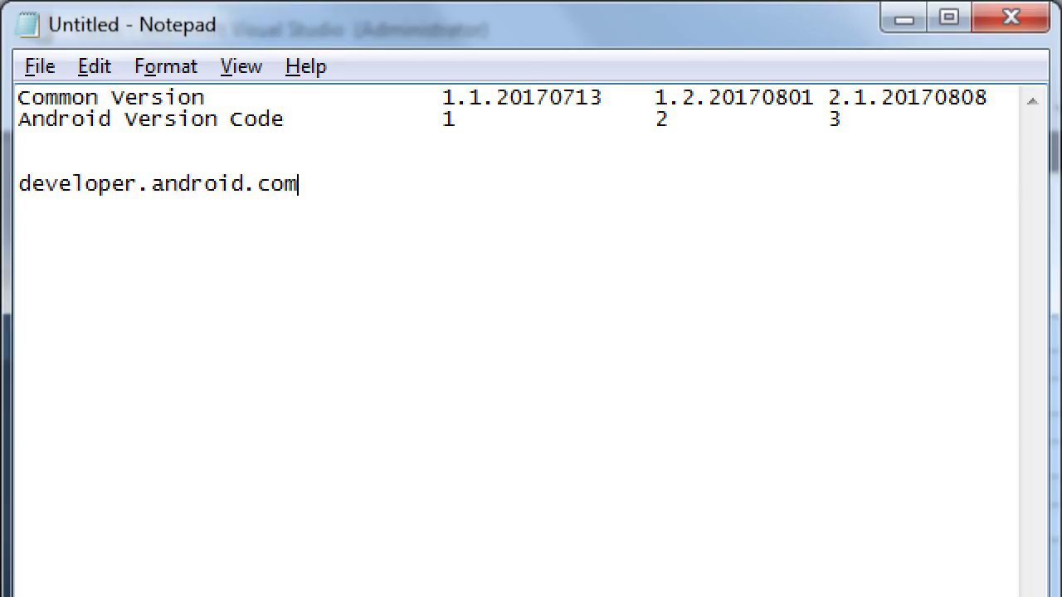
Step: Below the web address, add an "Android" heading with a "Version Code" column header above the entry 2.2
{"action": "key", "text": "Return"}
{"action": "key", "text": "Return"}
{"action": "type", "text": "Android"}
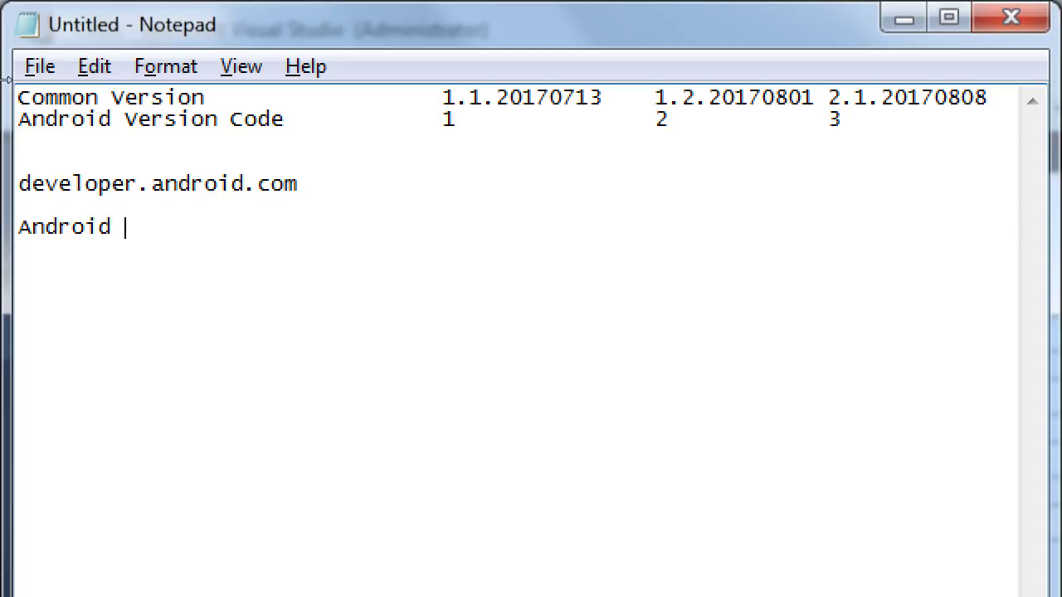
{"action": "key", "text": "Return"}
{"action": "type", "text": "2.2"}
{"action": "key", "text": "Home"}
{"action": "key", "text": "Return"}
{"action": "key", "text": "Up"}
{"action": "type", "text": "Version Code"}
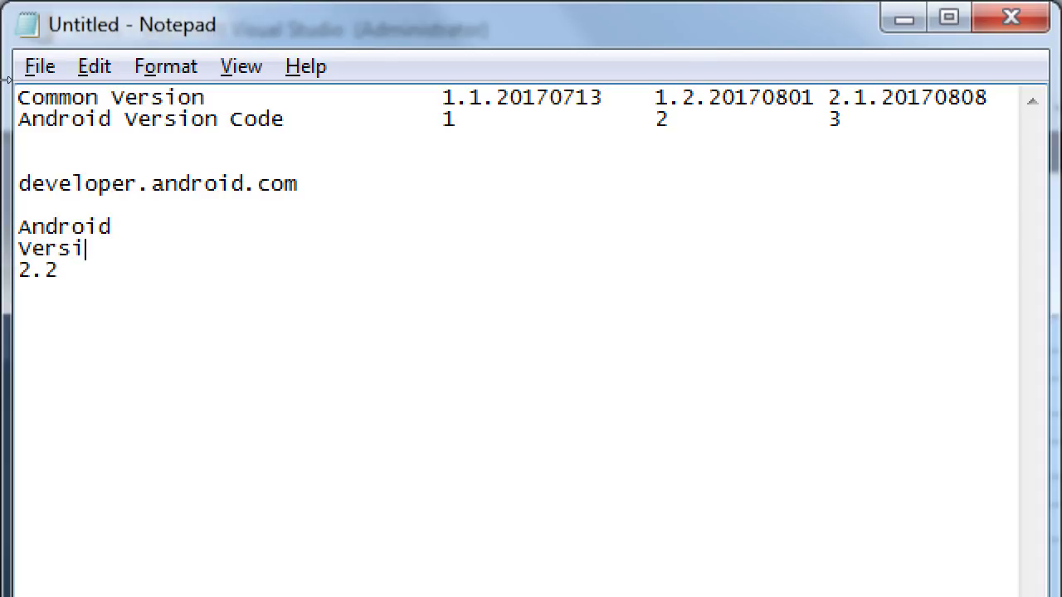
Step: Add the column headers "API Version" and "Code name" beside "Version Code", spaced out as a table
{"action": "key", "text": "Tab"}
{"action": "key", "text": "Tab"}
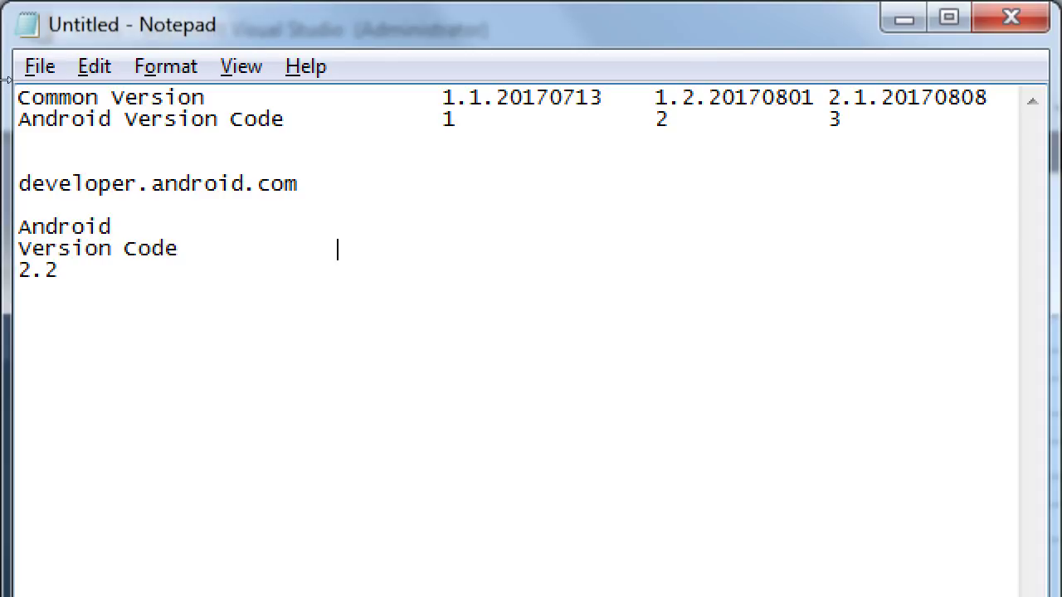
{"action": "type", "text": "API Version"}
{"action": "key", "text": "Tab"}
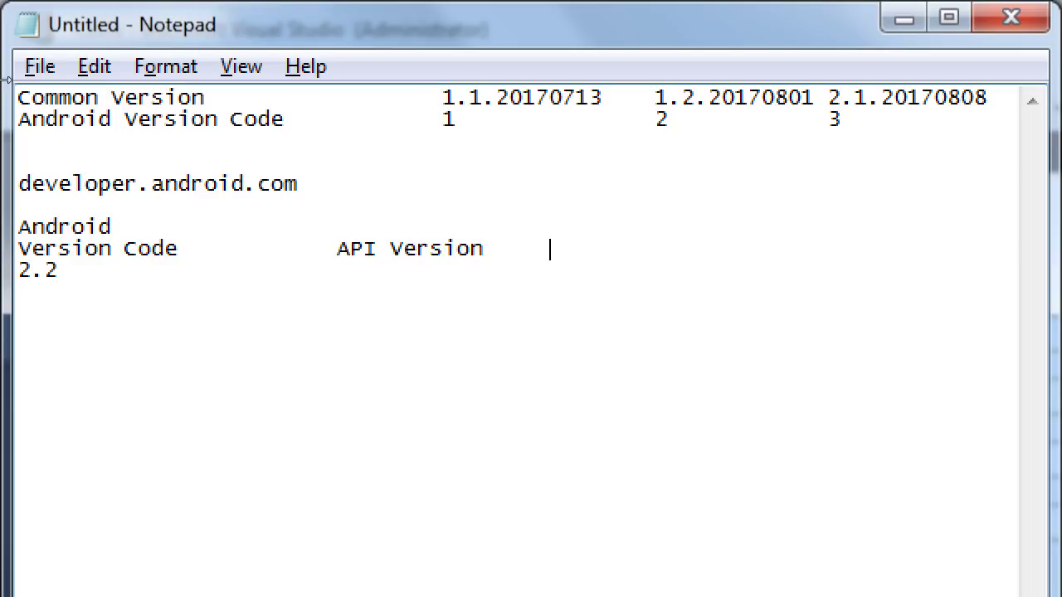
{"action": "key", "text": "Tab"}
{"action": "type", "text": "Code name"}
{"action": "key", "text": "Down"}
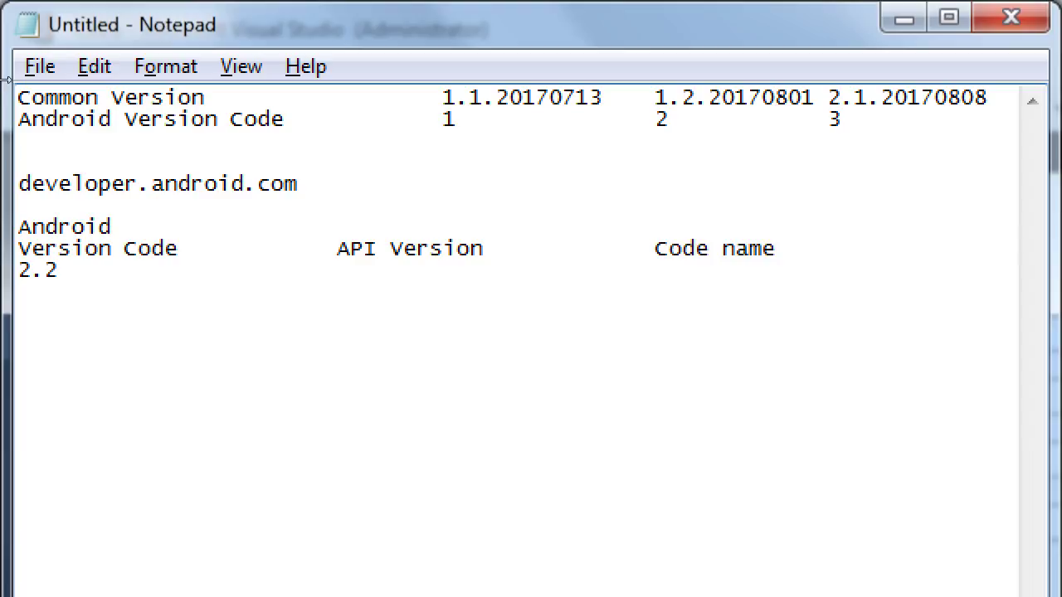
Step: Complete the 2.2 row with API version 7 and code name Donut, aligned under their headers
{"action": "key", "text": "Tab"}
{"action": "key", "text": "Tab"}
{"action": "key", "text": "Tab"}
{"action": "type", "text": "7"}
{"action": "key", "text": "Tab"}
{"action": "key", "text": "Tab"}
{"action": "key", "text": "Tab"}
{"action": "type", "text": "Donut"}
Step: Add a second table row reading "23.", API version 8 and code name Eclair
{"action": "key", "text": "Return"}
{"action": "type", "text": "23."}
{"action": "key", "text": "Tab"}
{"action": "key", "text": "Tab"}
{"action": "key", "text": "Tab"}
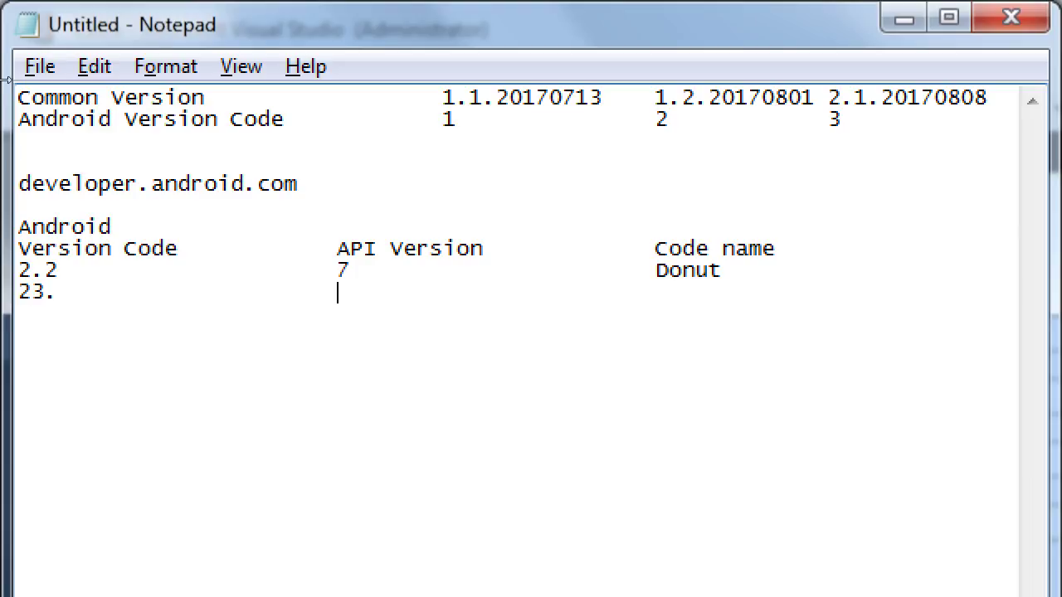
{"action": "type", "text": "8"}
{"action": "key", "text": "Tab"}
{"action": "key", "text": "Tab"}
{"action": "key", "text": "Tab"}
{"action": "type", "text": "Eclair"}
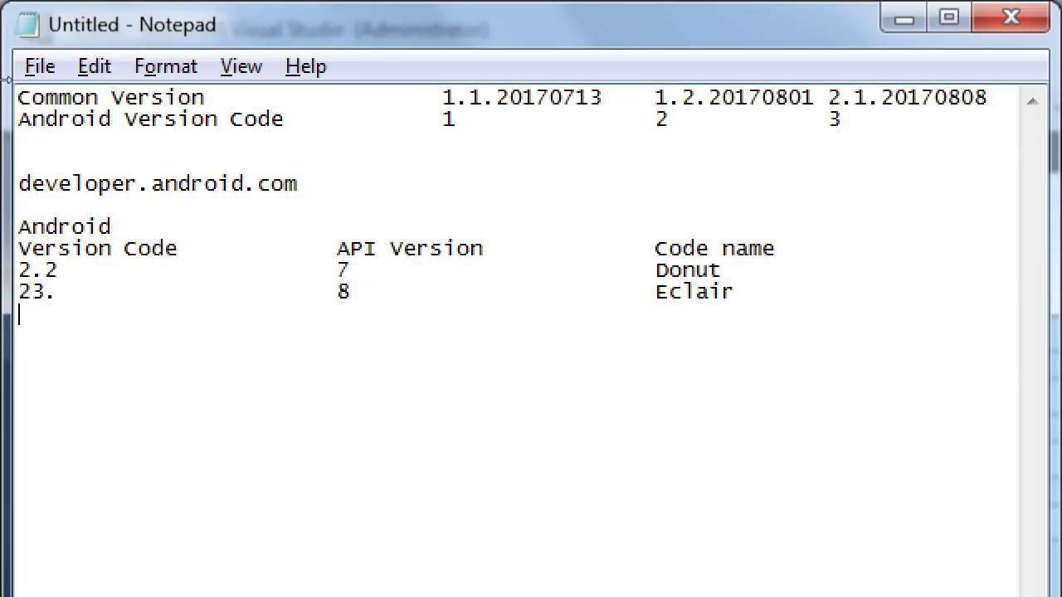
Step: Correct the version code in the Eclair row to 2.3
{"action": "key", "text": "Right"}
{"action": "type", "text": "."}
{"action": "key", "text": "Right"}
{"action": "key", "text": "Delete"}
Step: Add a third table row with version code 4.4, API version 12 and code name Jelly Bean
{"action": "key", "text": "Down"}
{"action": "type", "text": "4.4"}
{"action": "key", "text": "Tab"}
{"action": "key", "text": "Tab"}
{"action": "key", "text": "Tab"}
{"action": "type", "text": "12"}
{"action": "key", "text": "Tab"}
{"action": "key", "text": "Tab"}
{"action": "key", "text": "Tab"}
{"action": "type", "text": "Jelly Bean"}
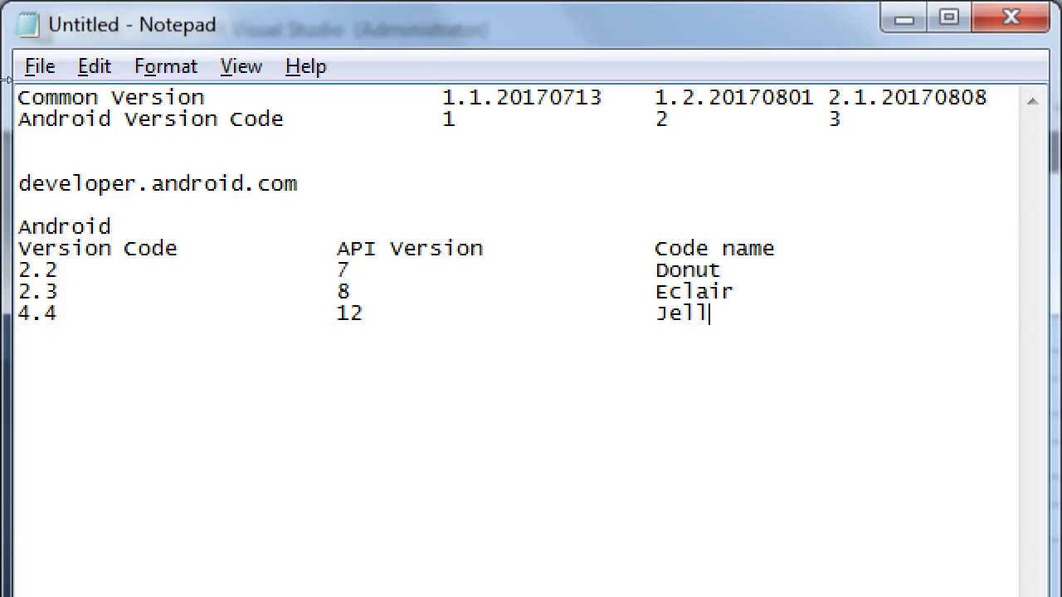